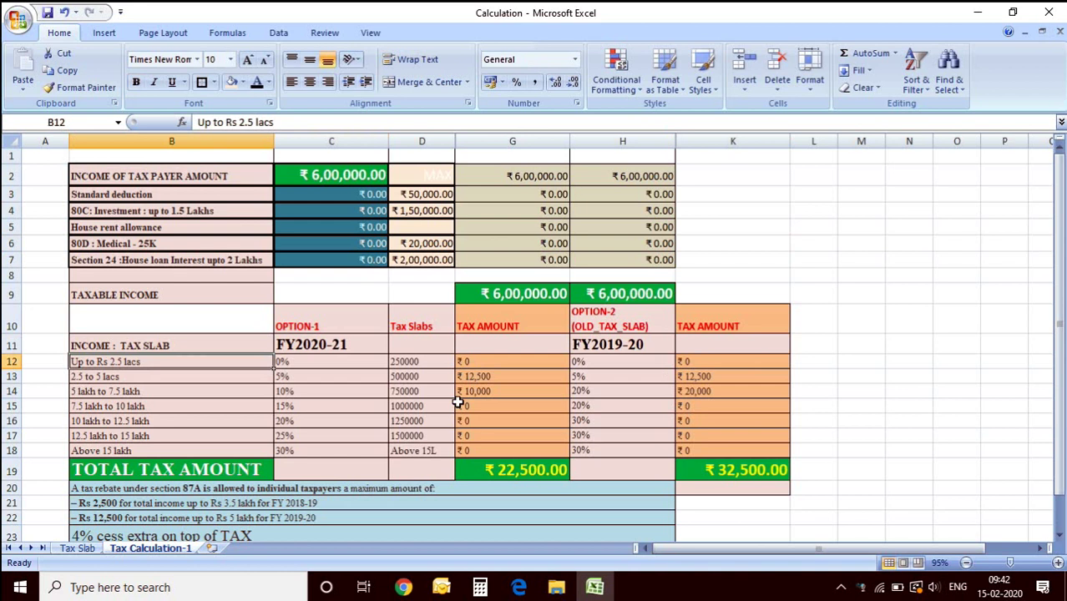
- Compare the FY2020-21 and FY2019-20 options on the Tax Calculation-1 sheet, from the taxpayer's income in C2 to the total tax amounts
click(421, 360)
click(340, 345)
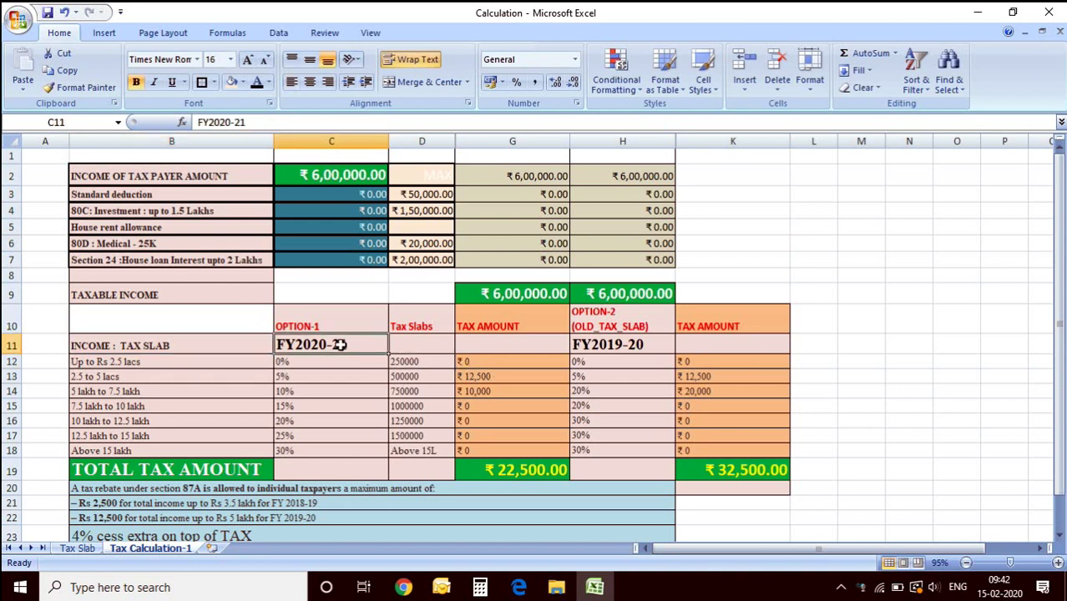
click(339, 374)
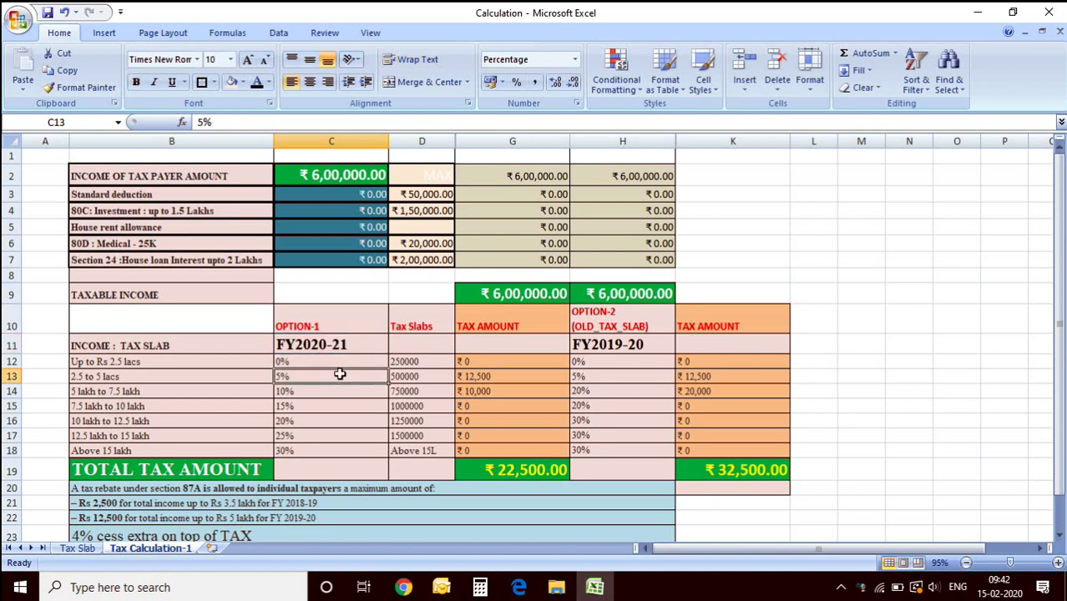
click(359, 175)
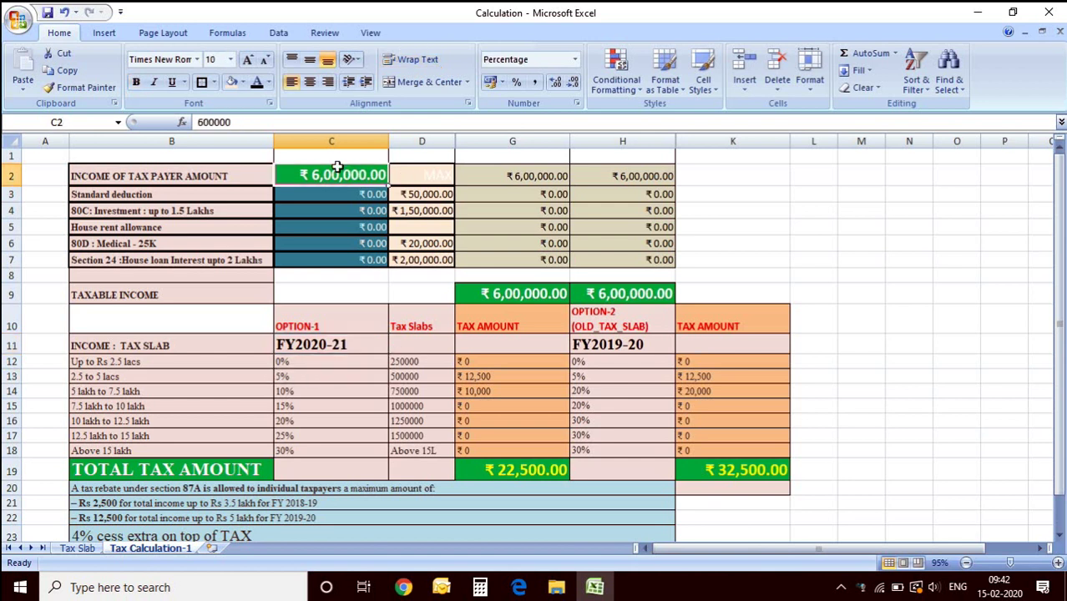
click(375, 345)
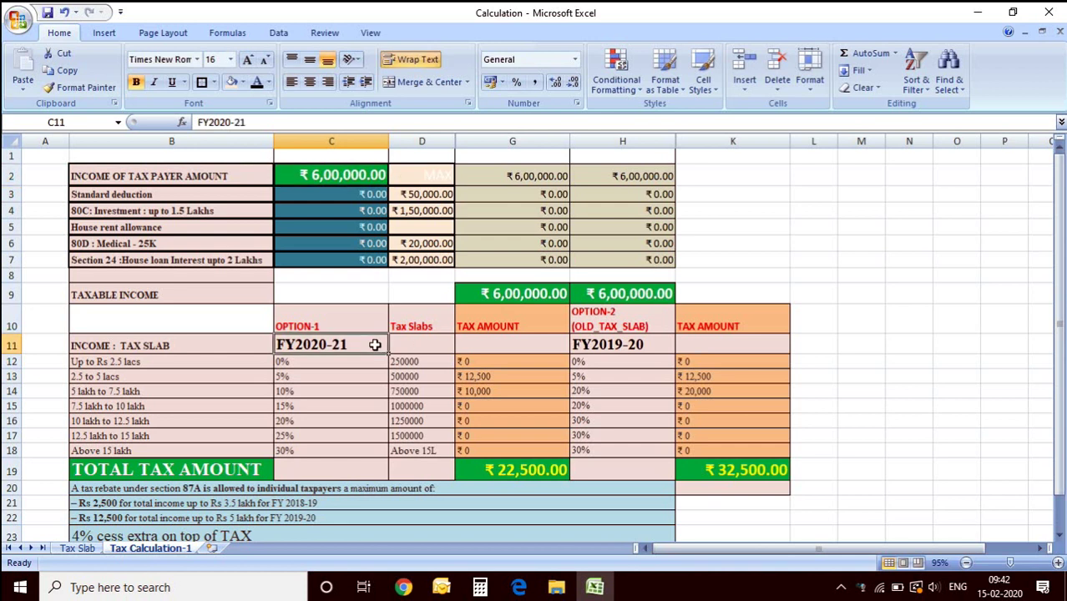
click(655, 344)
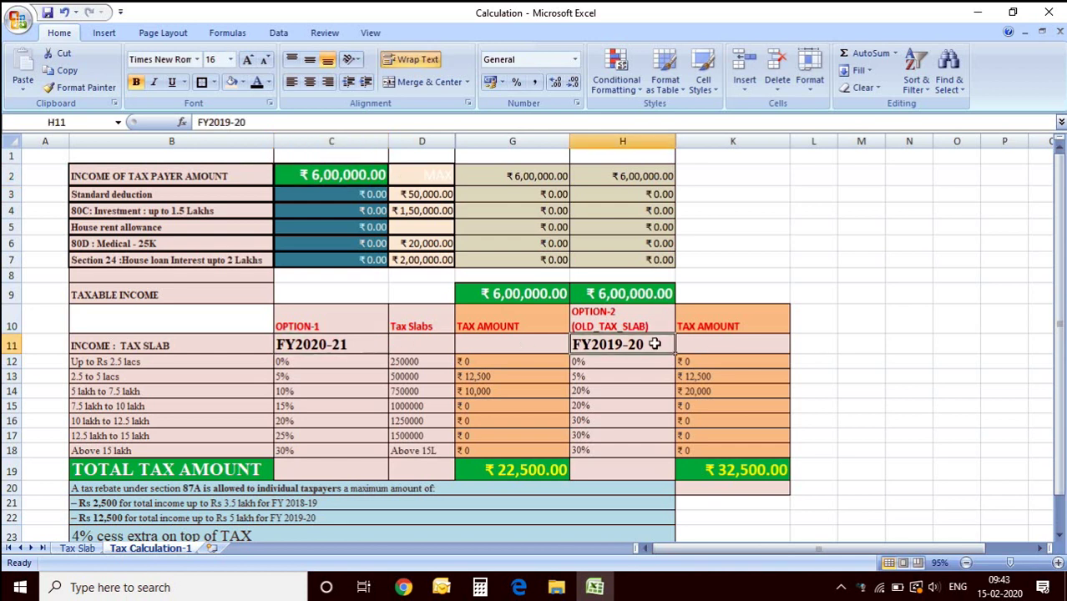
click(326, 175)
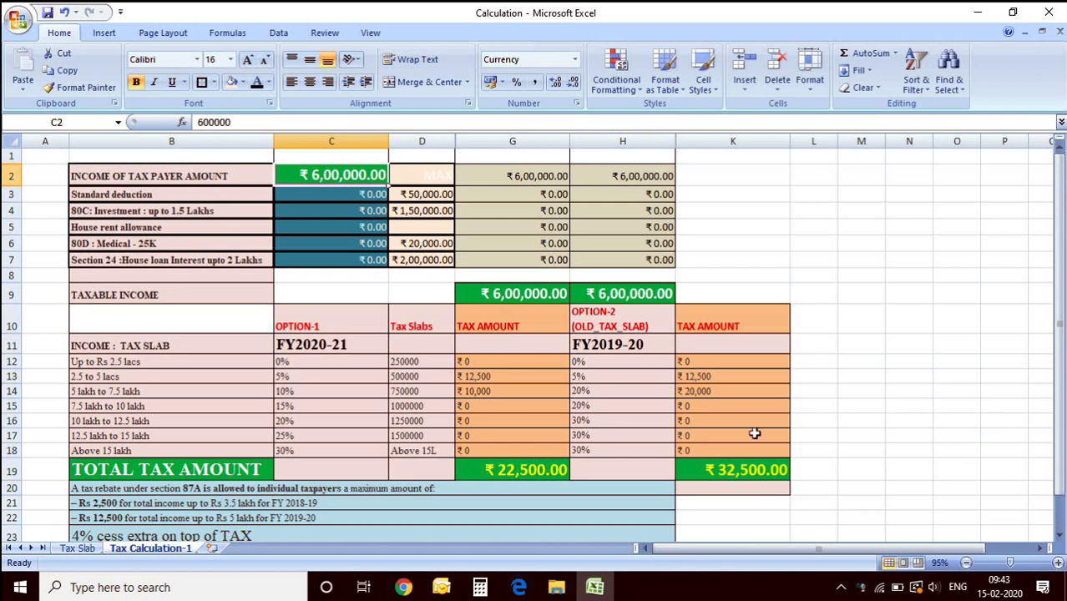
click(550, 472)
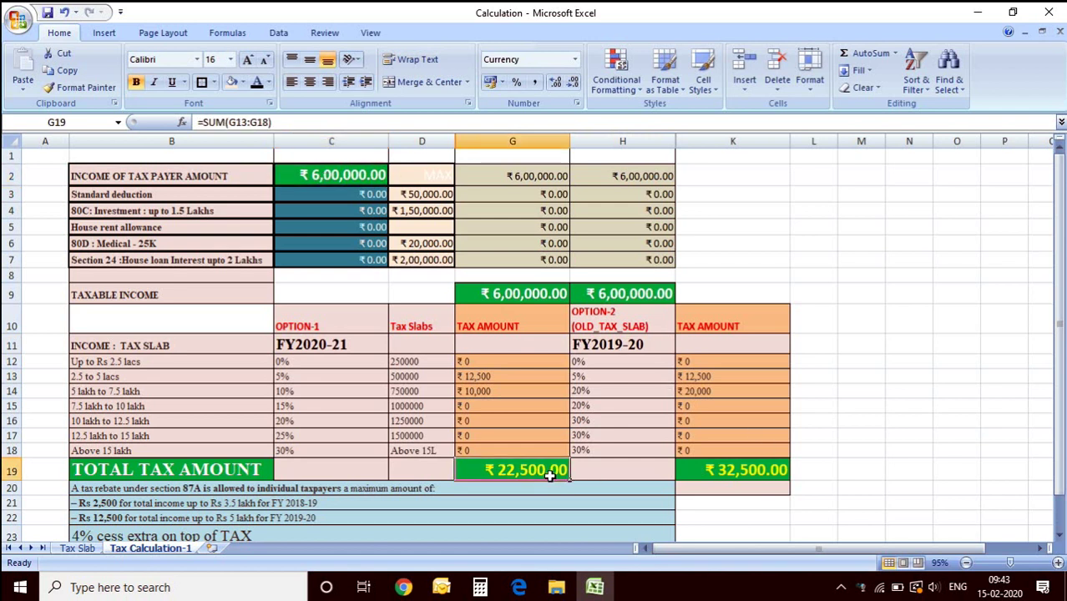
click(754, 475)
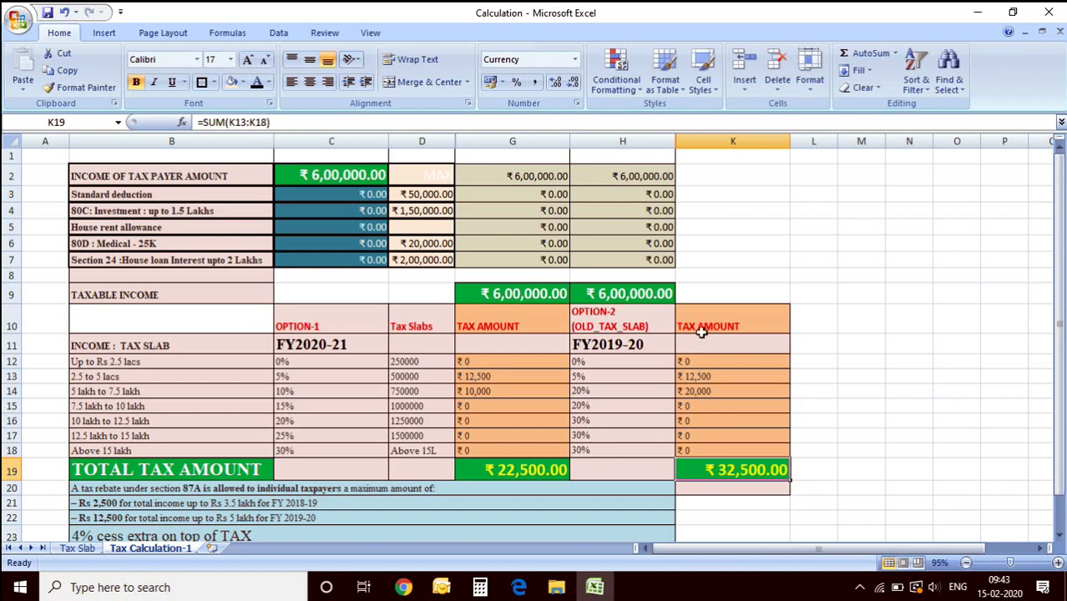
- Examine how the income in C2 and the deductions in C3:C7 feed the taxable incomes and total tax amounts of both options
click(361, 174)
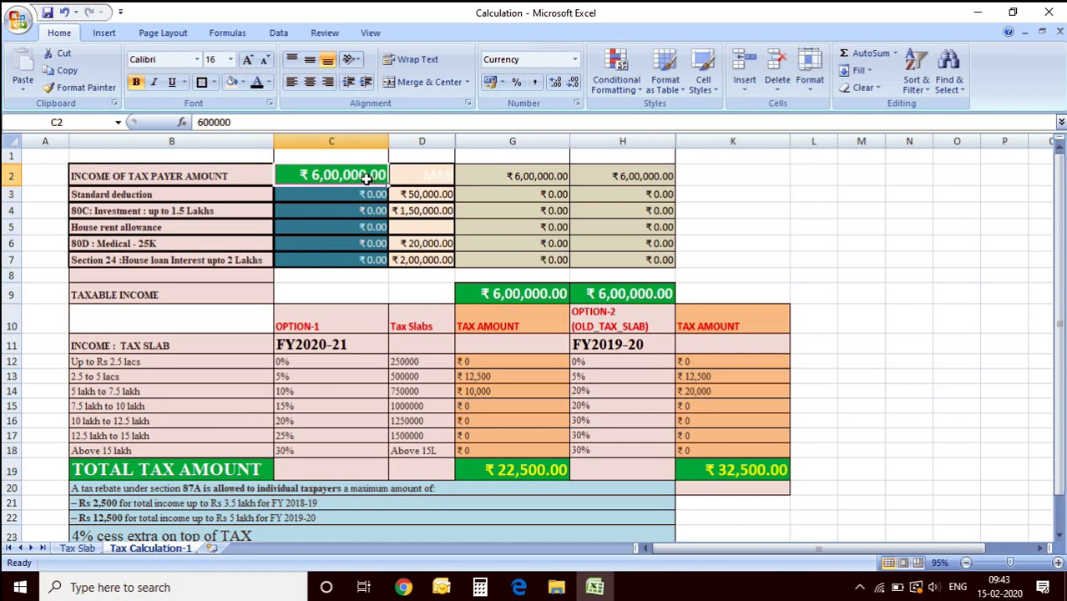
click(9, 194)
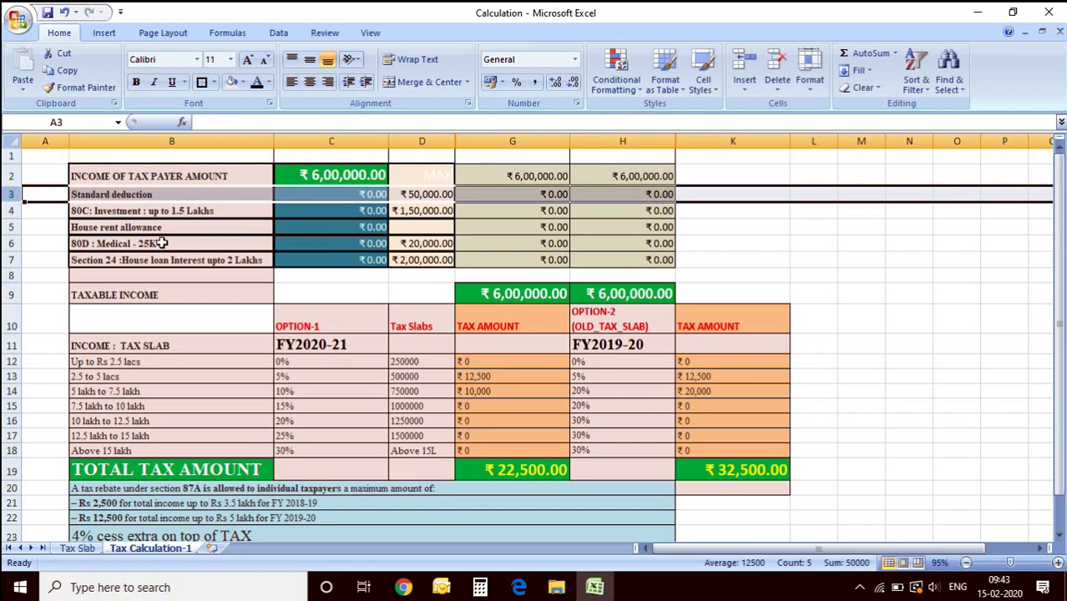
drag(326, 195, 333, 262)
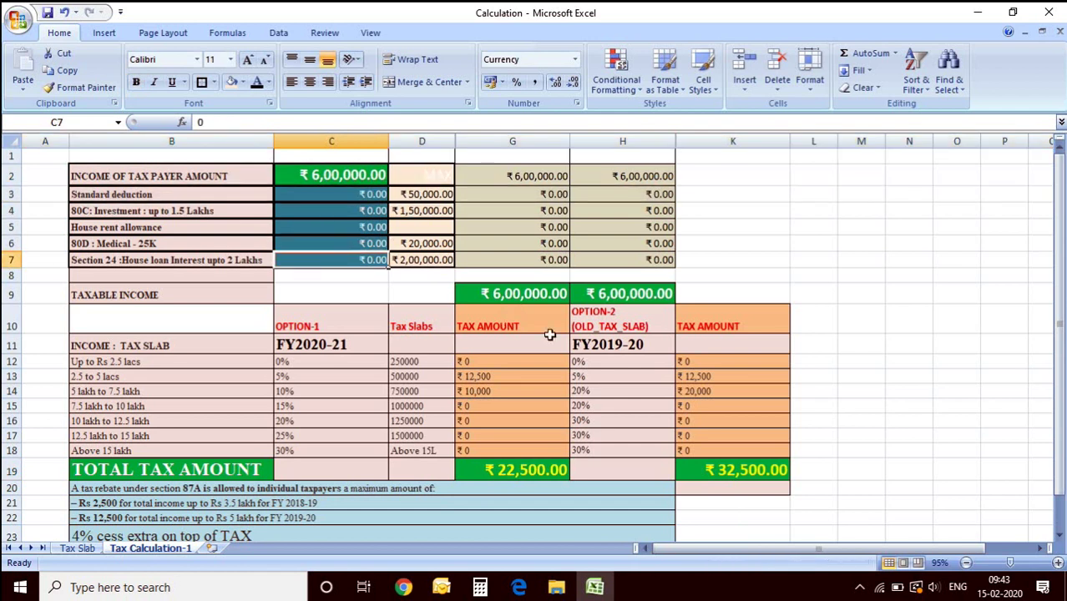
click(523, 296)
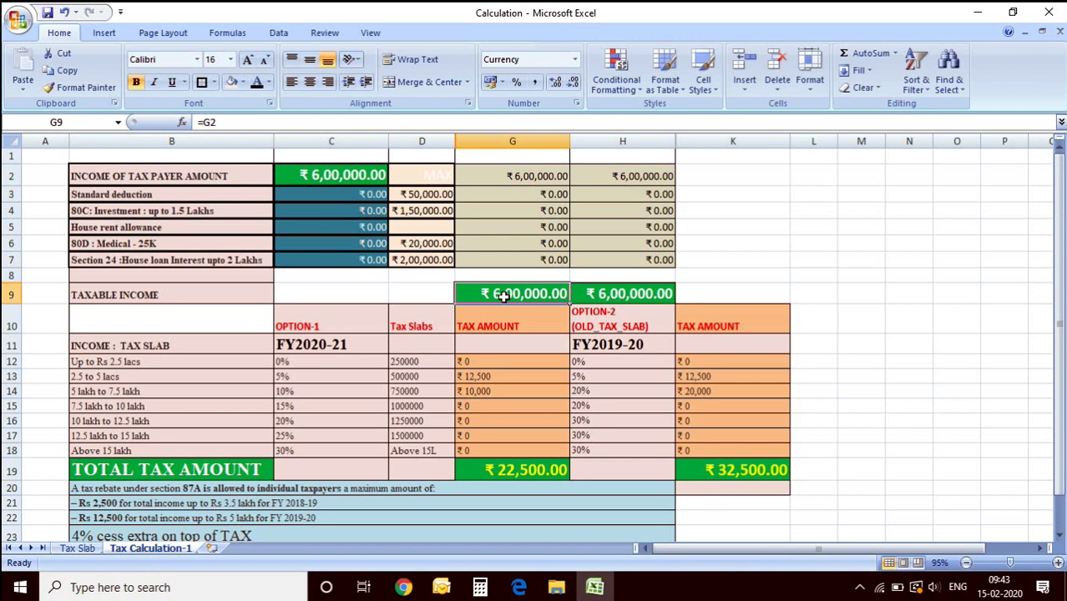
click(617, 293)
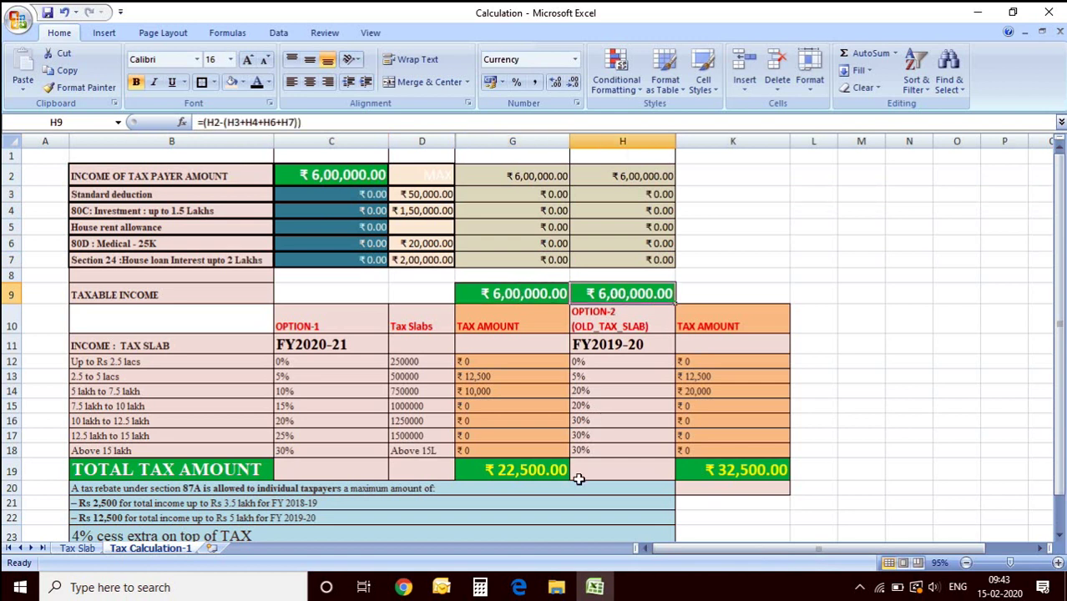
click(542, 470)
click(747, 470)
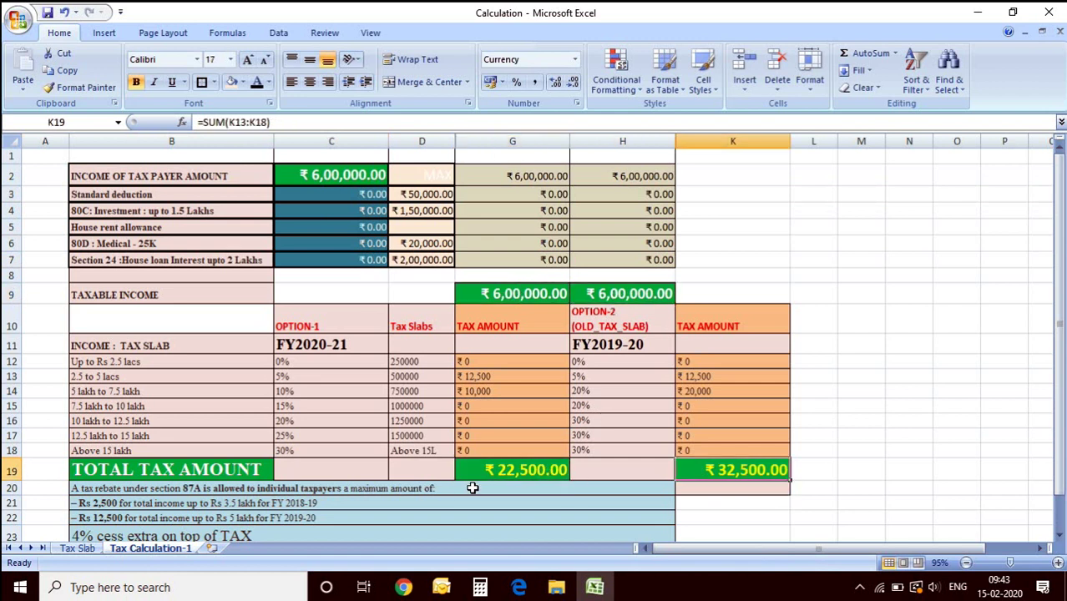
- On the Tax Slab sheet, review both options' rates for incomes up to 5 lakh and the section 87A rebate notes
click(79, 548)
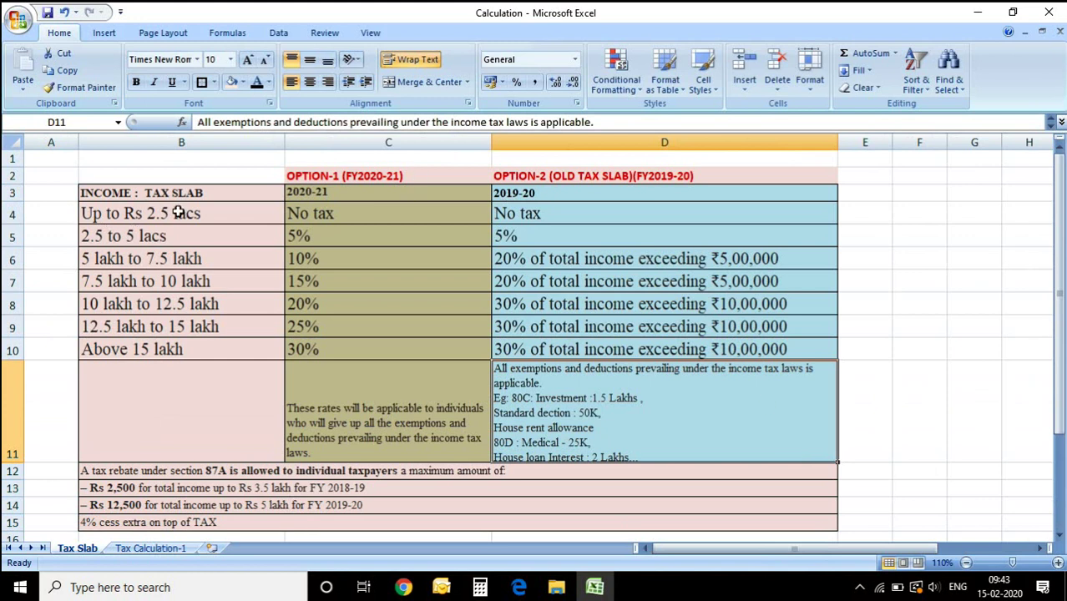
click(368, 218)
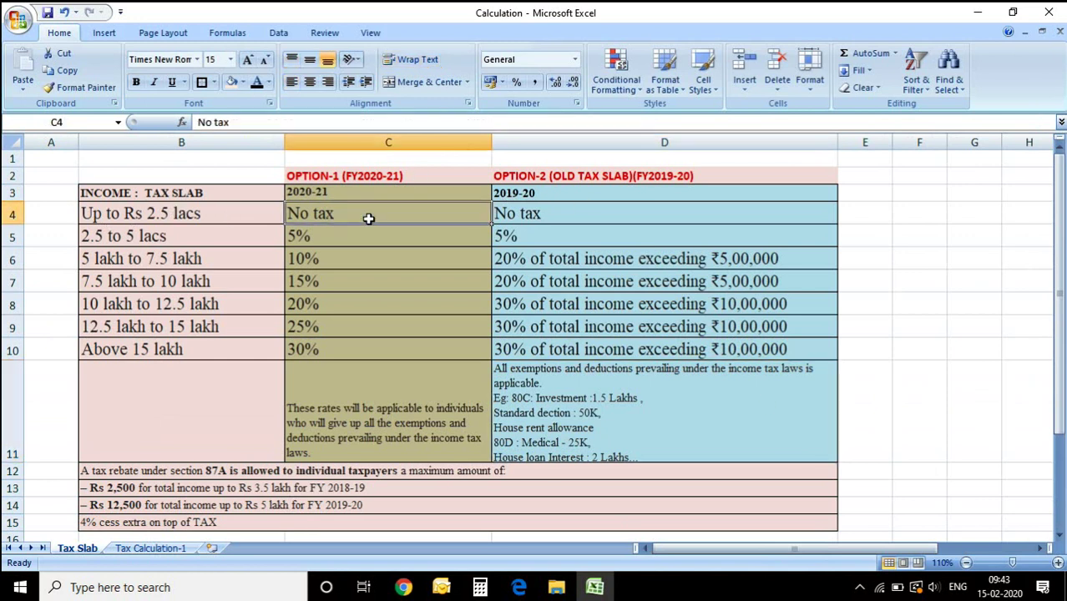
click(574, 213)
click(333, 239)
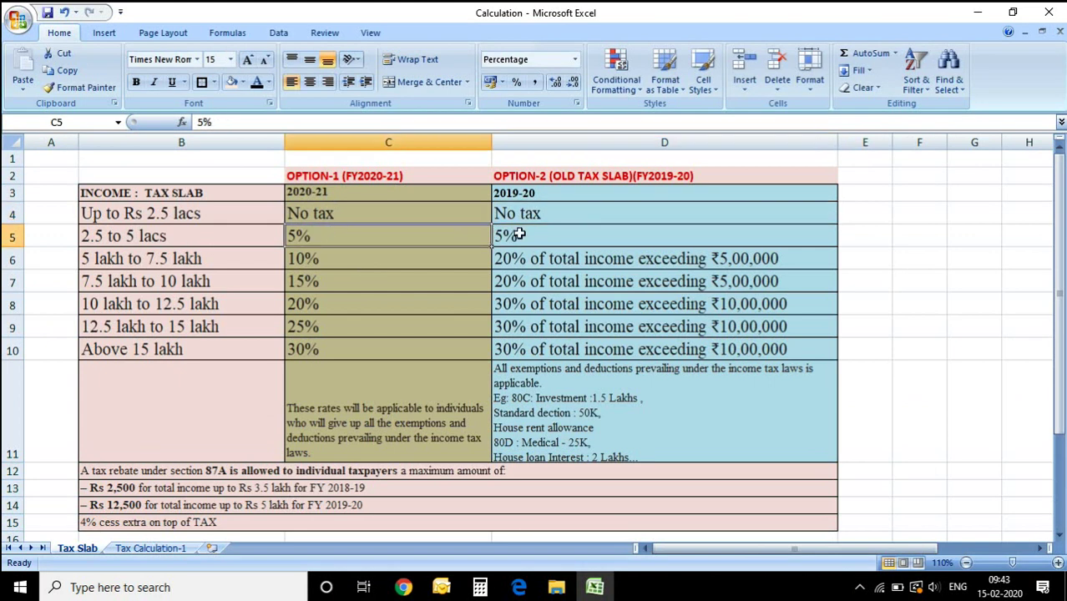
click(547, 232)
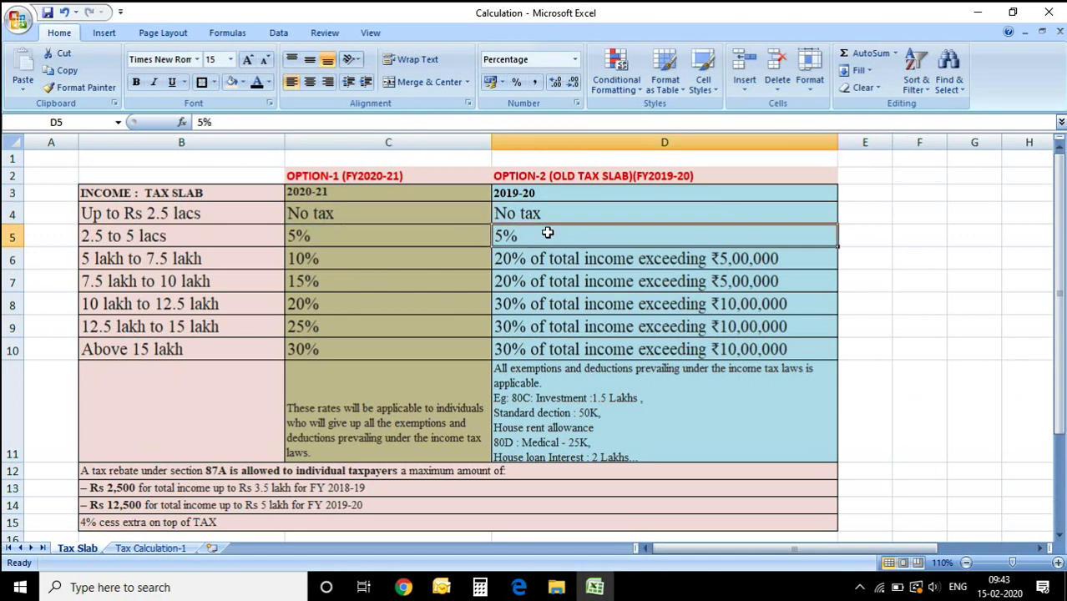
click(245, 510)
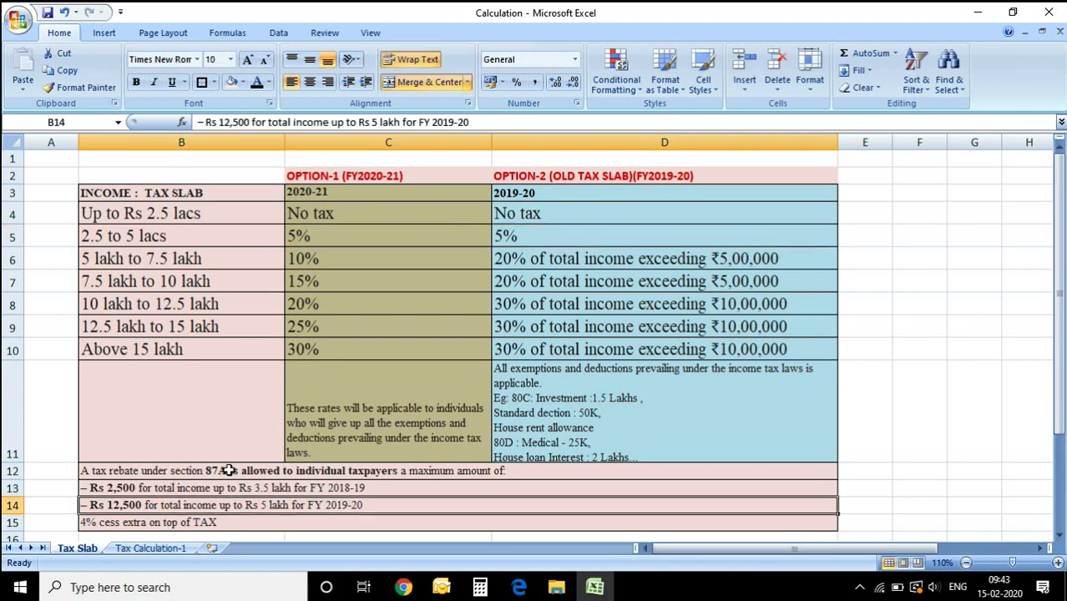
click(132, 470)
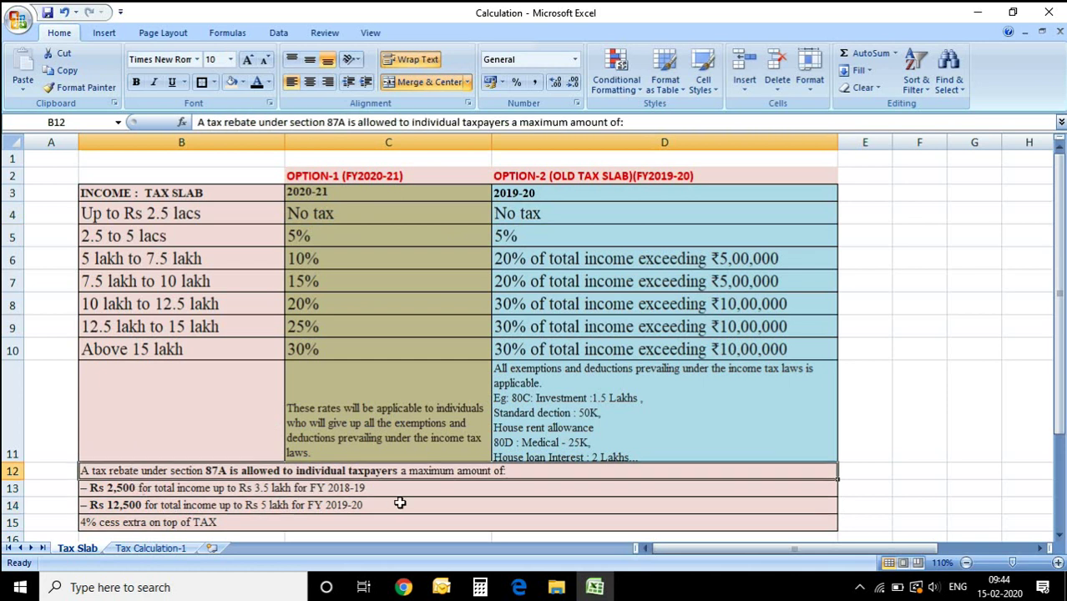
click(320, 237)
click(564, 241)
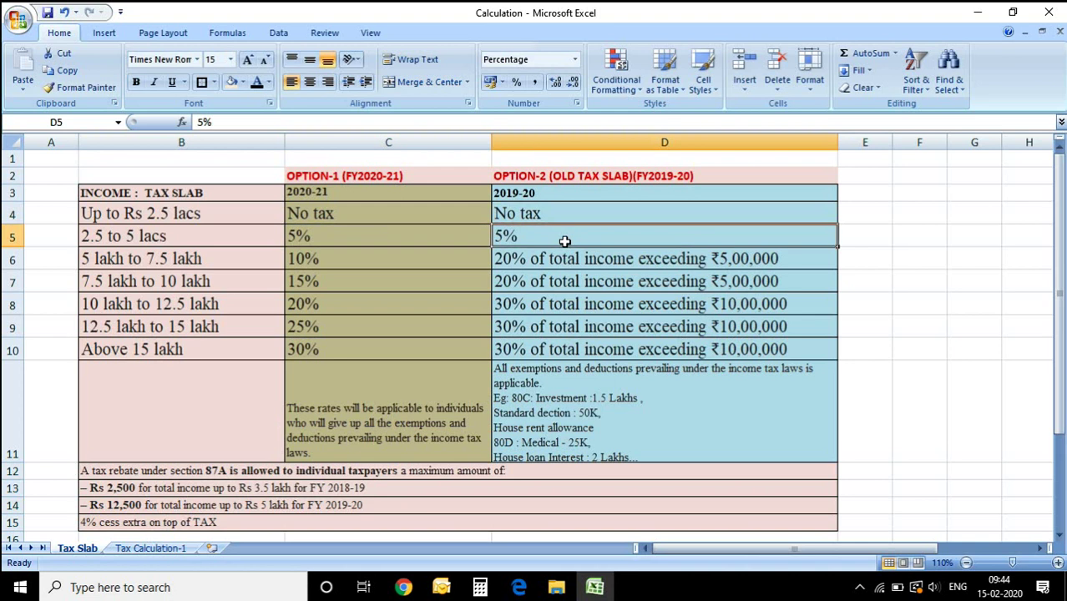
- Compare the Option-1 and Option-2 tax rates for the 5 to 7.5 lakh and 7.5 to 10 lakh slabs
click(90, 258)
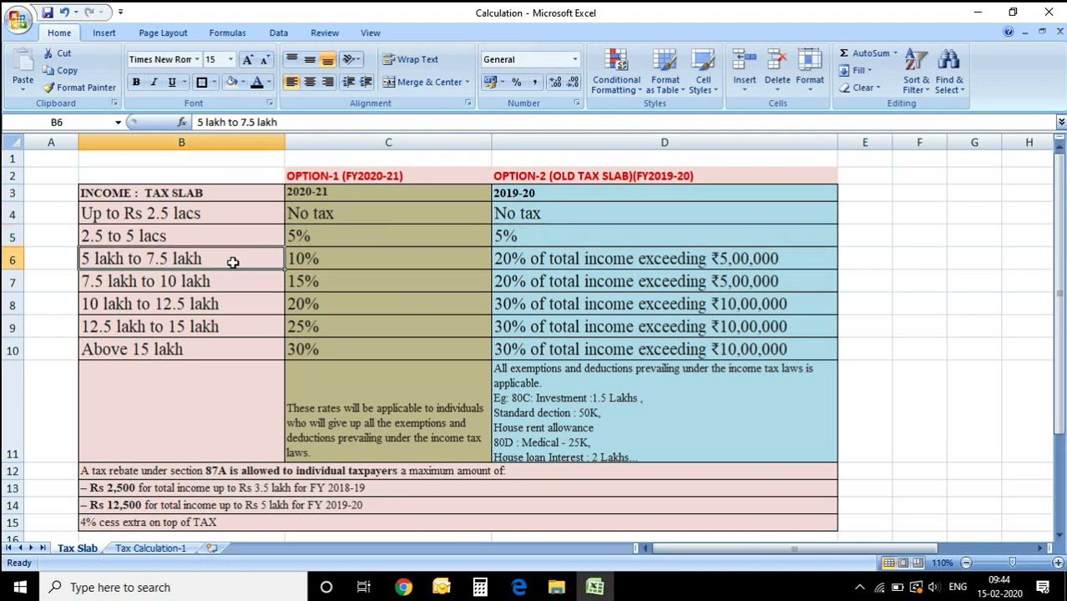
click(335, 261)
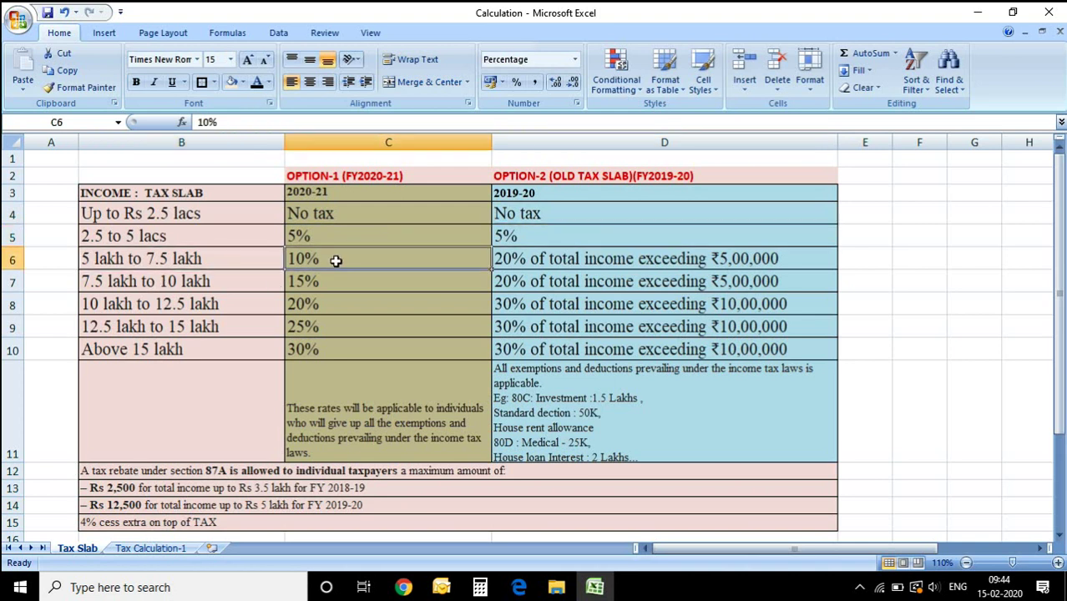
click(608, 265)
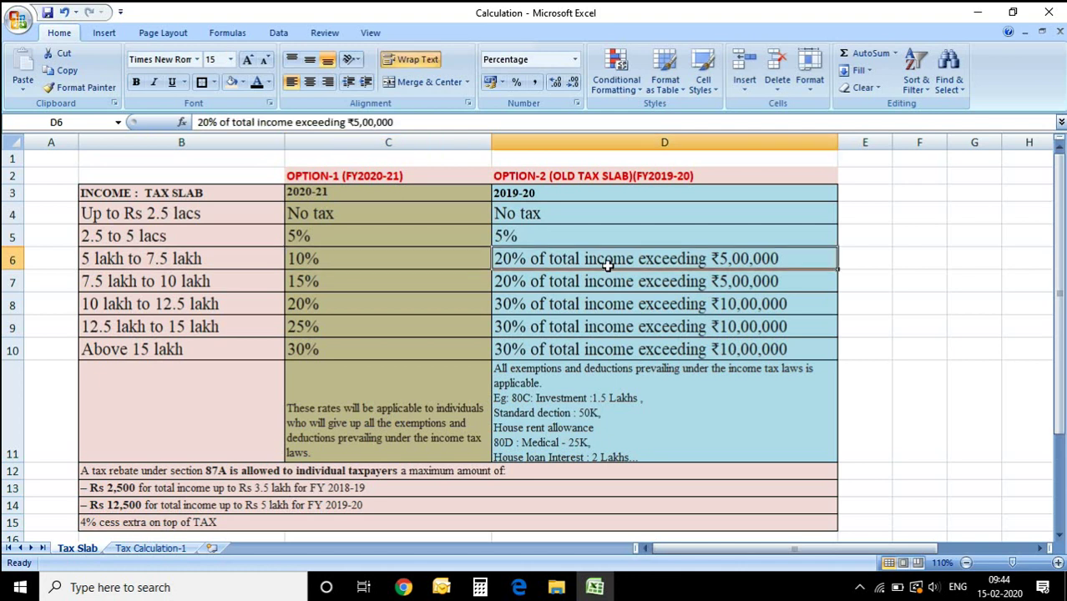
click(174, 282)
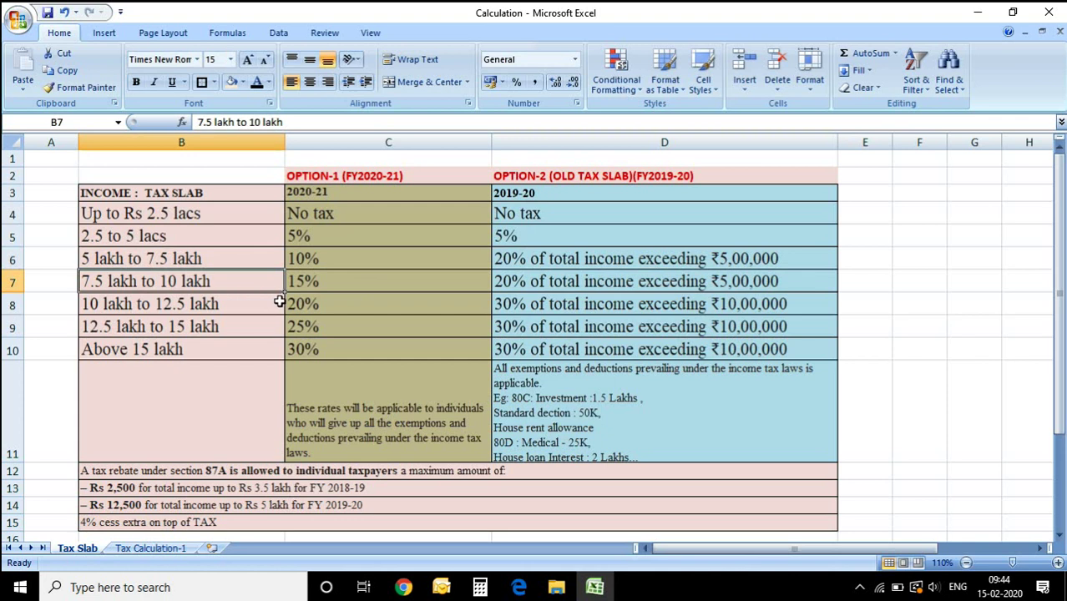
click(321, 288)
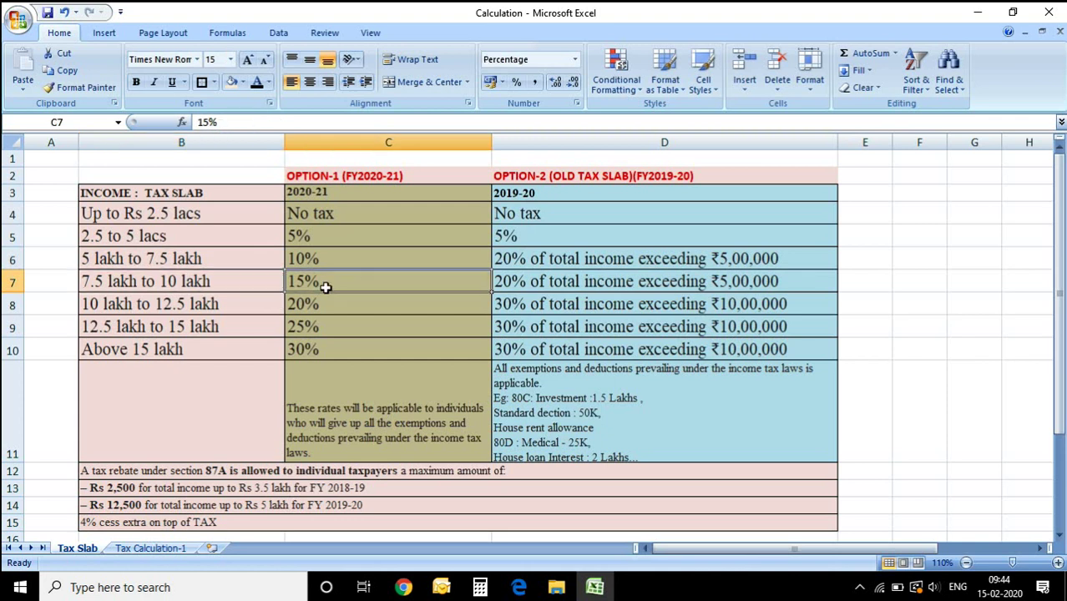
click(557, 284)
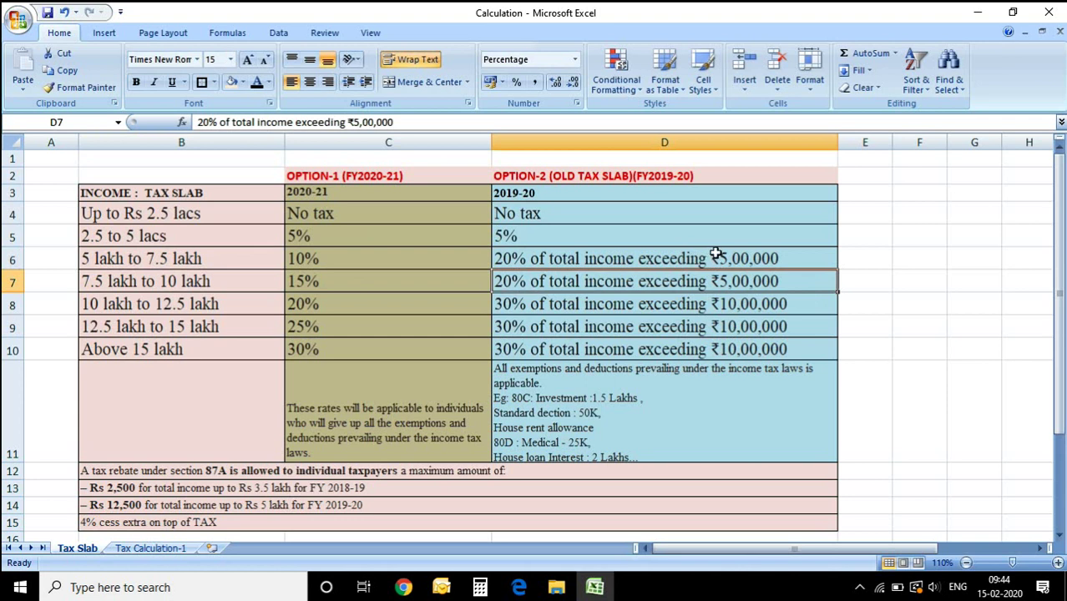
- Compare the Option-1 and Option-2 tax rates for the 10 to 12.5 lakh, 12.5 to 15 lakh and above 15 lakh slabs
click(102, 301)
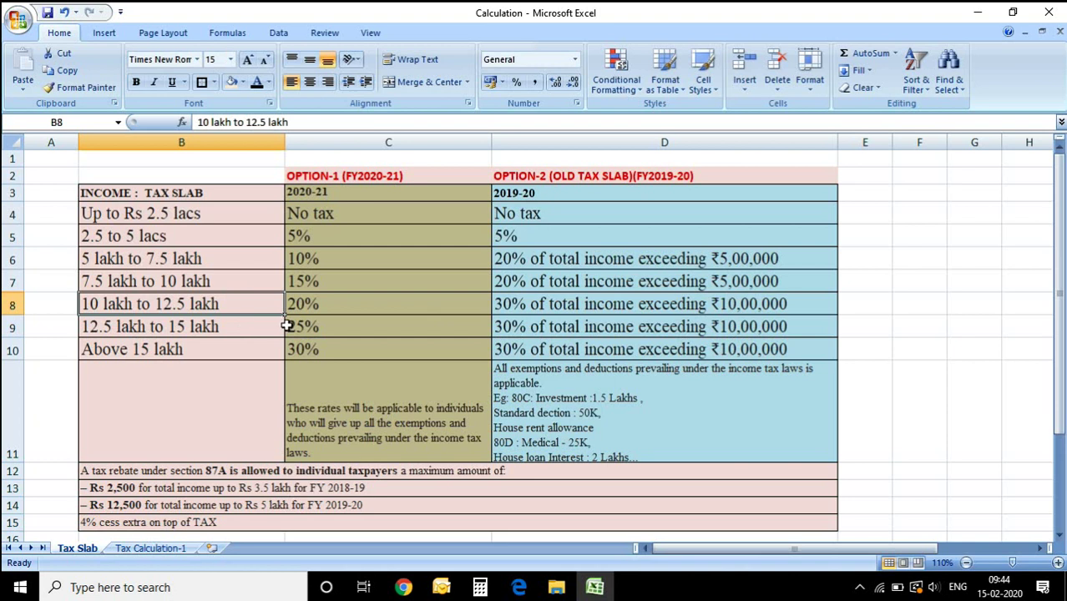
click(322, 311)
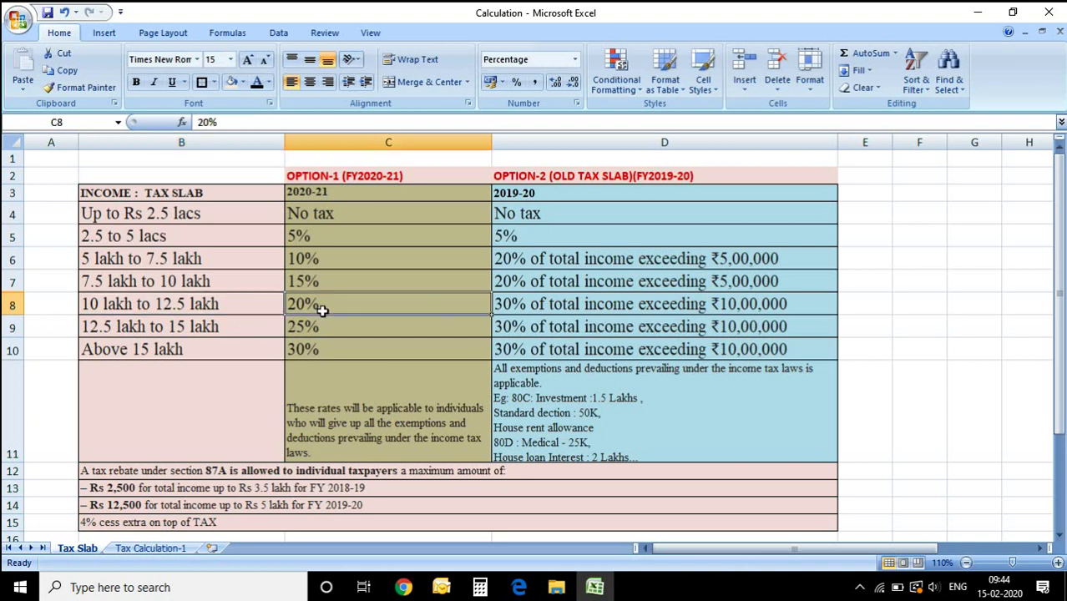
click(574, 308)
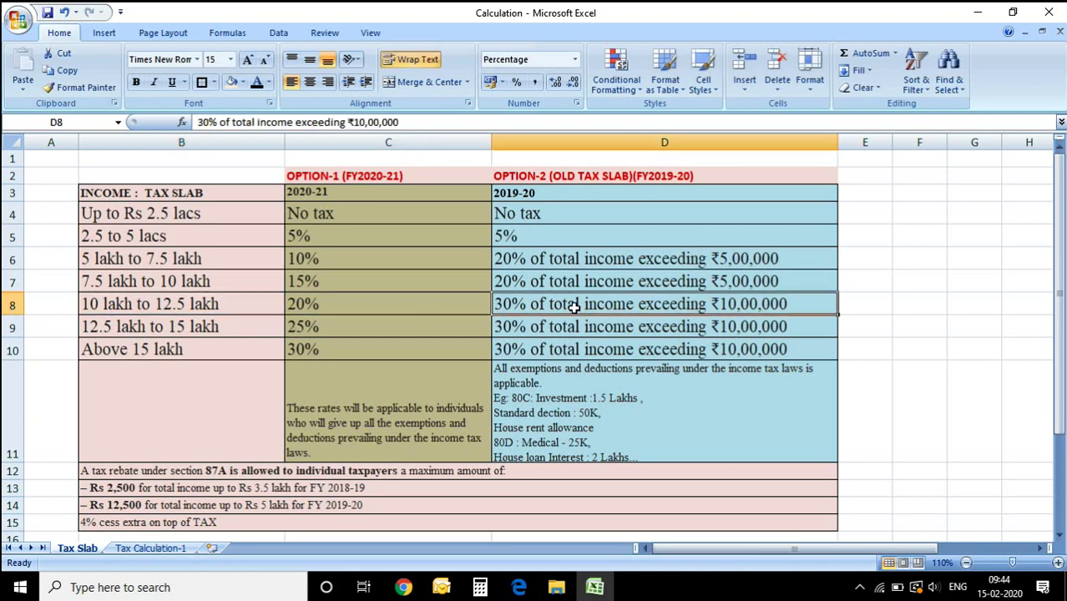
click(112, 329)
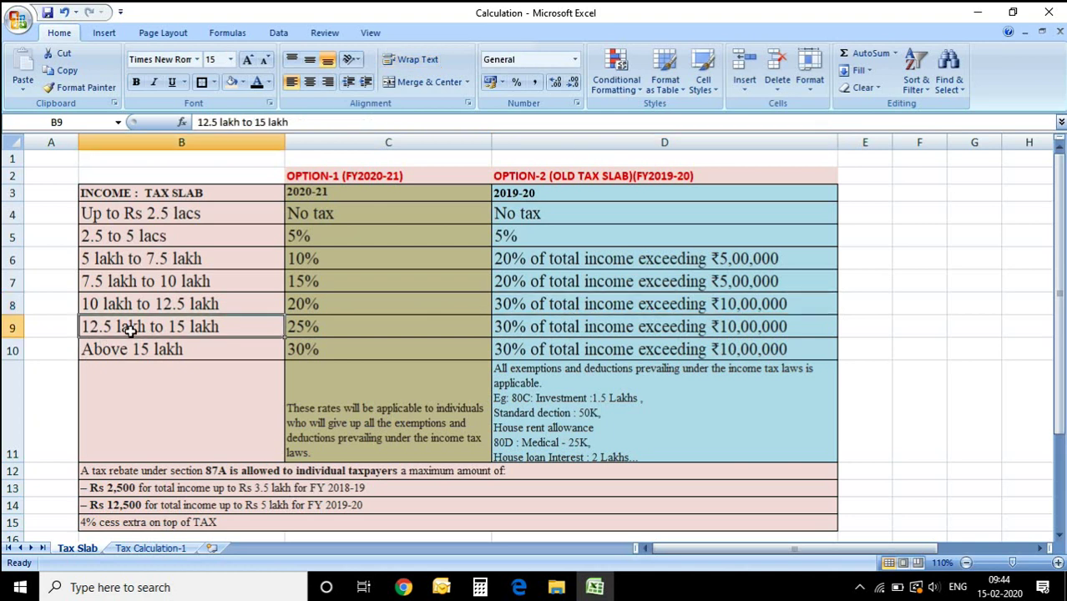
click(389, 332)
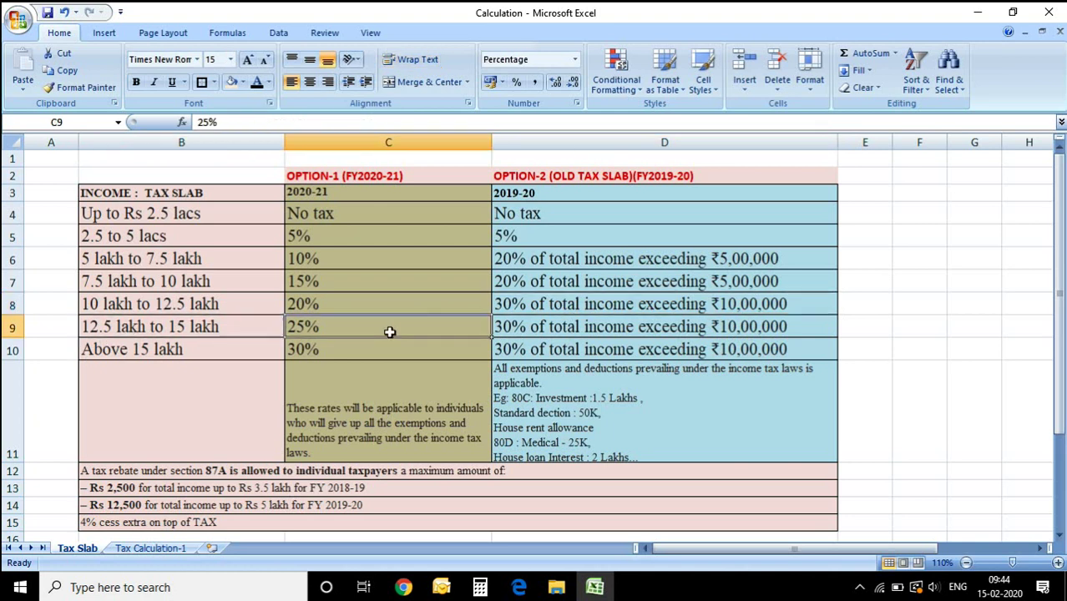
click(581, 335)
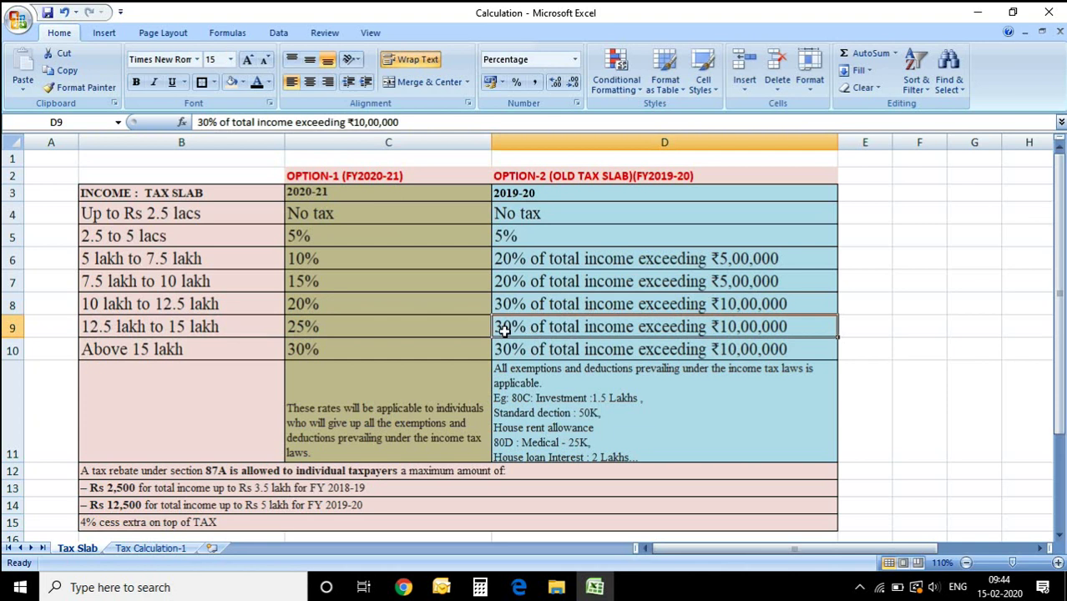
click(163, 350)
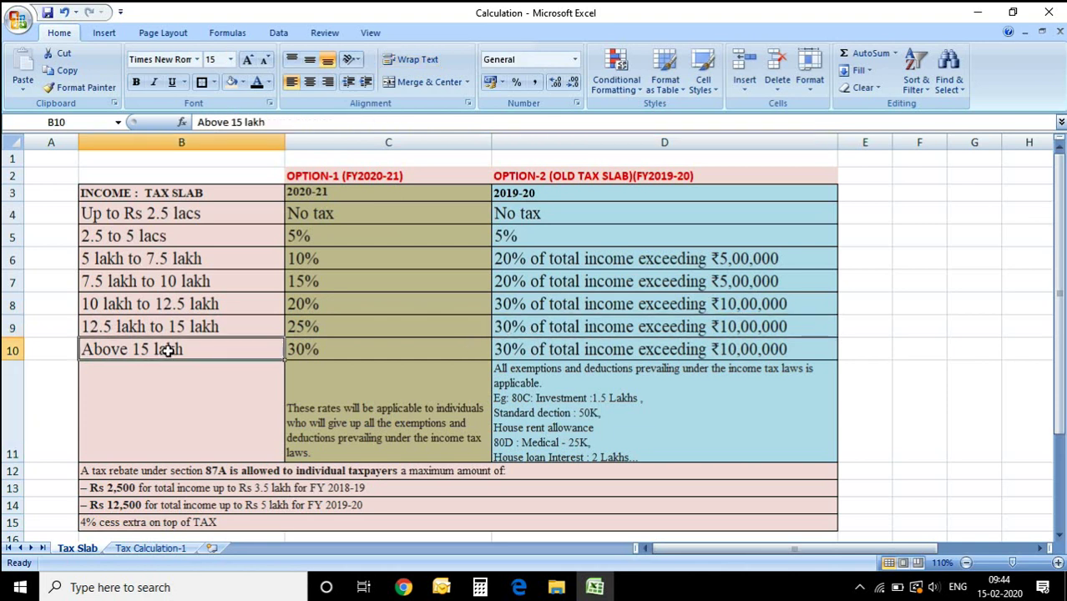
click(343, 352)
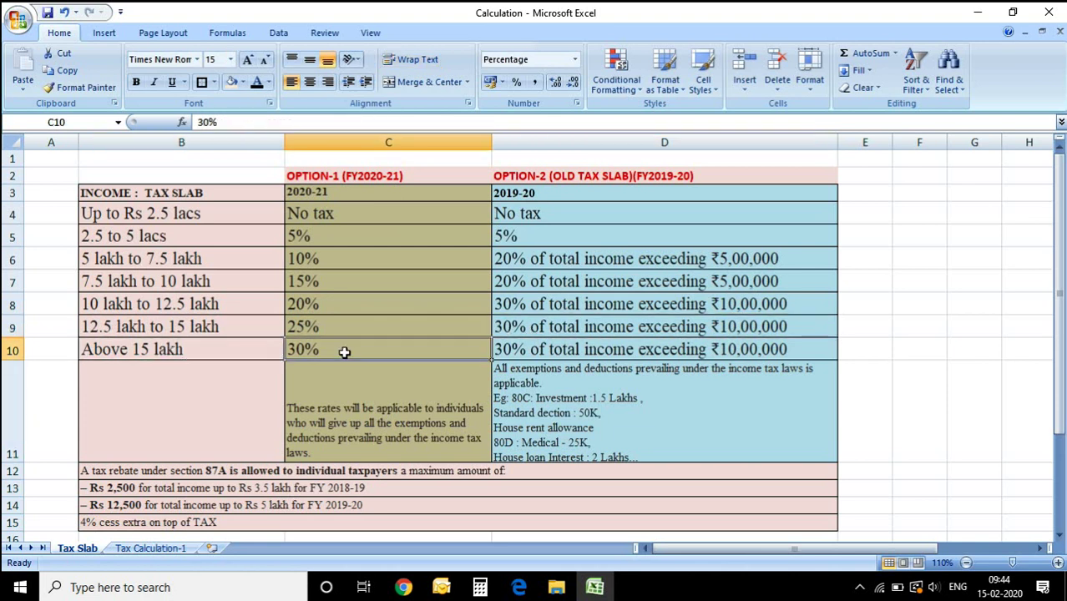
click(568, 349)
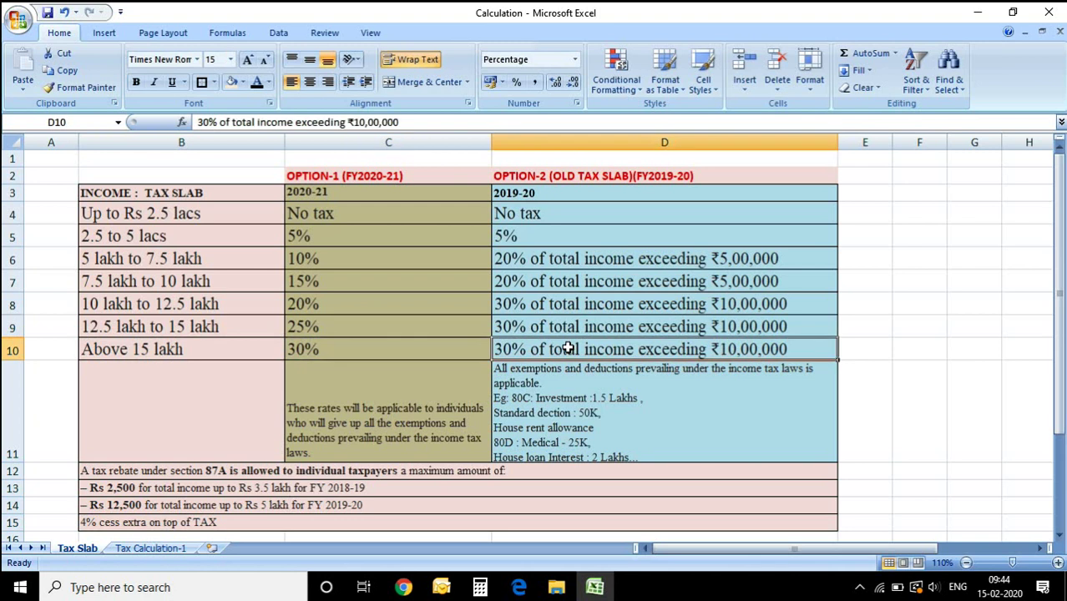
click(266, 341)
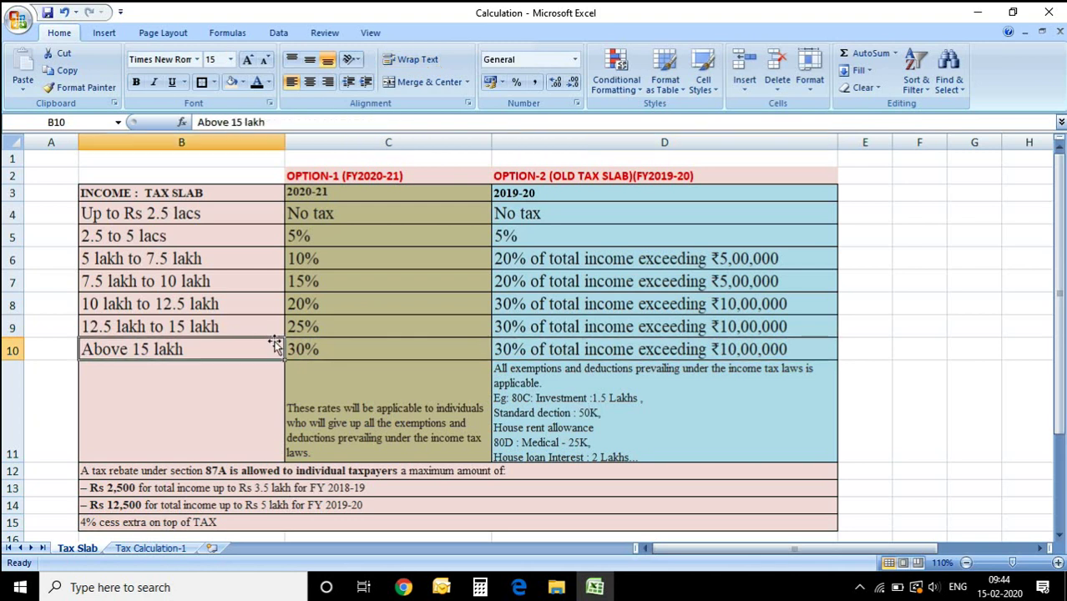
- Review the notes in row 11 on how exemptions and deductions apply under each option
click(631, 386)
click(463, 398)
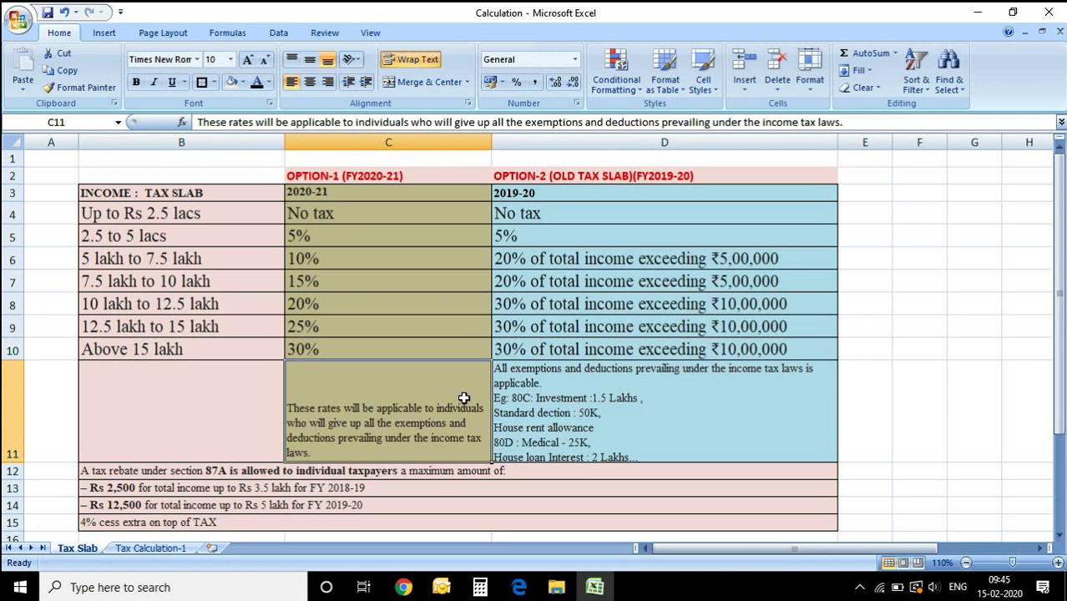
click(683, 419)
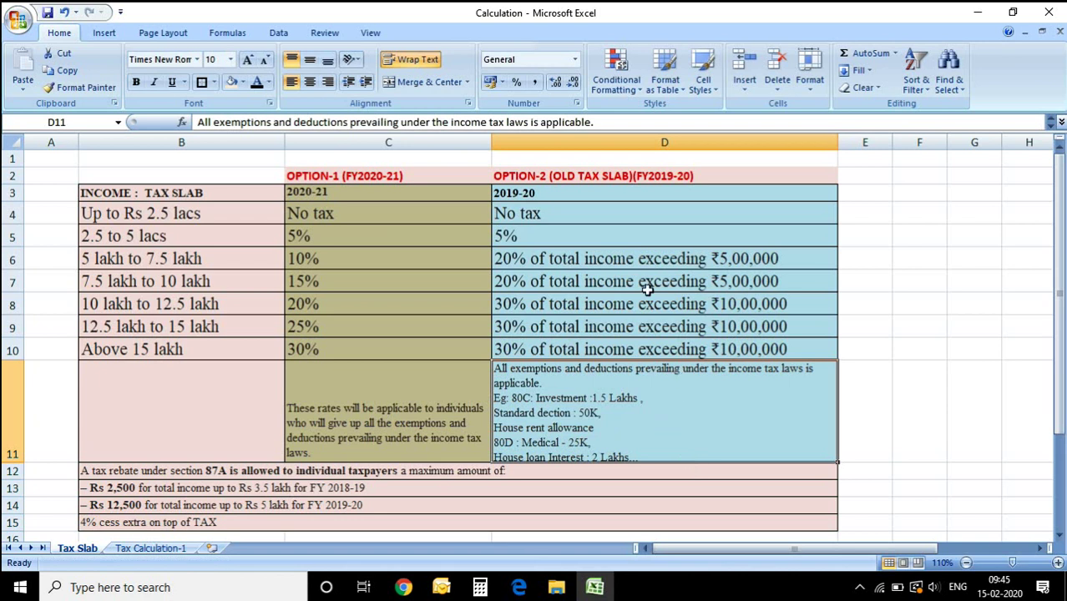
click(391, 419)
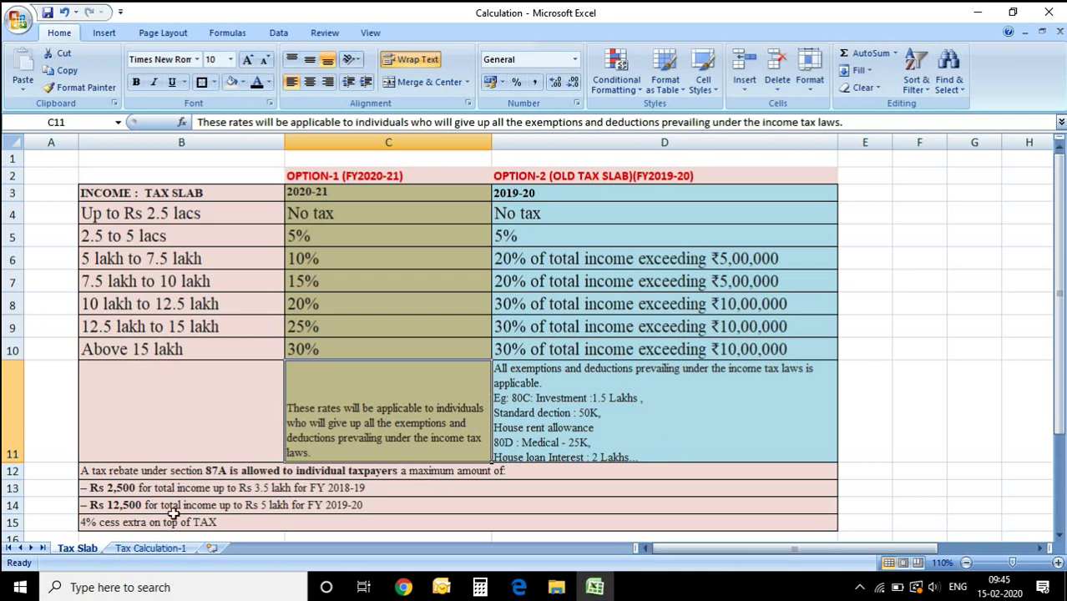
- On the Tax Calculation-1 sheet, set the taxpayer's income in C2 to 300000
click(151, 549)
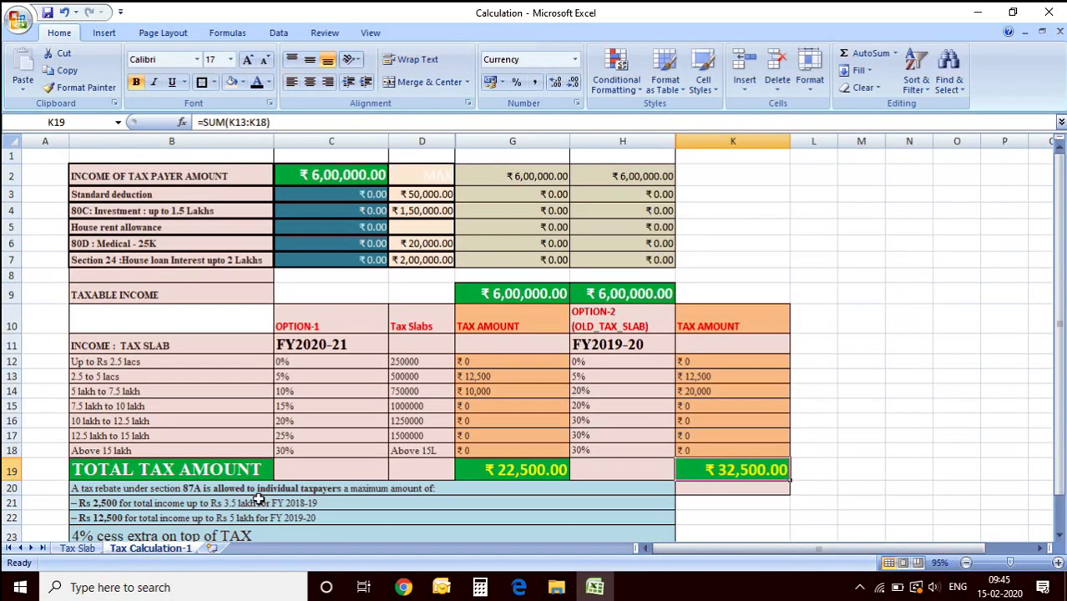
click(332, 177)
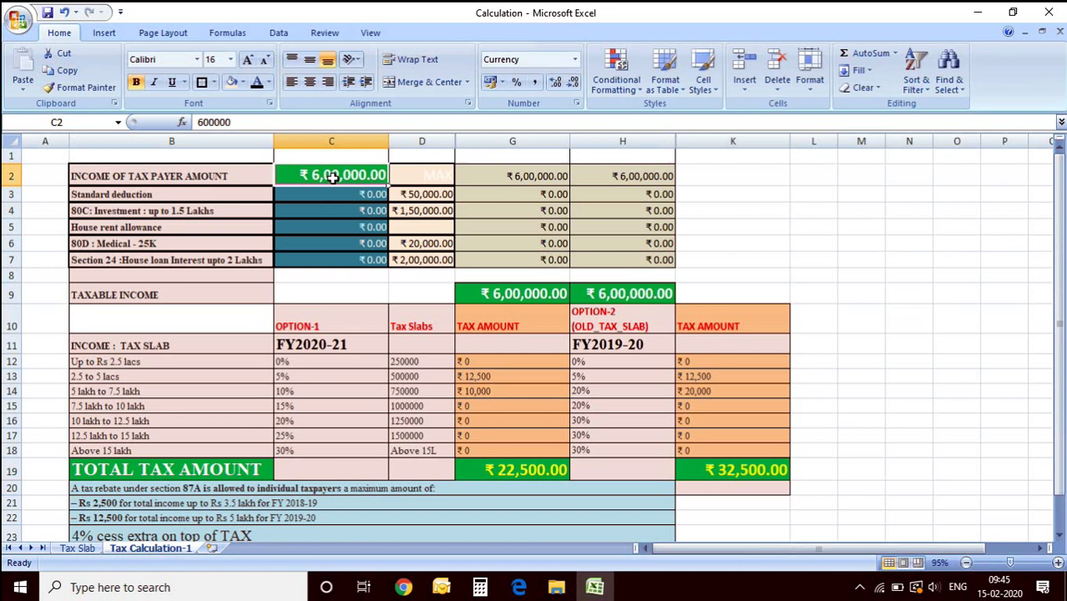
click(201, 122)
key(BackSpace)
text(3)
key(Return)
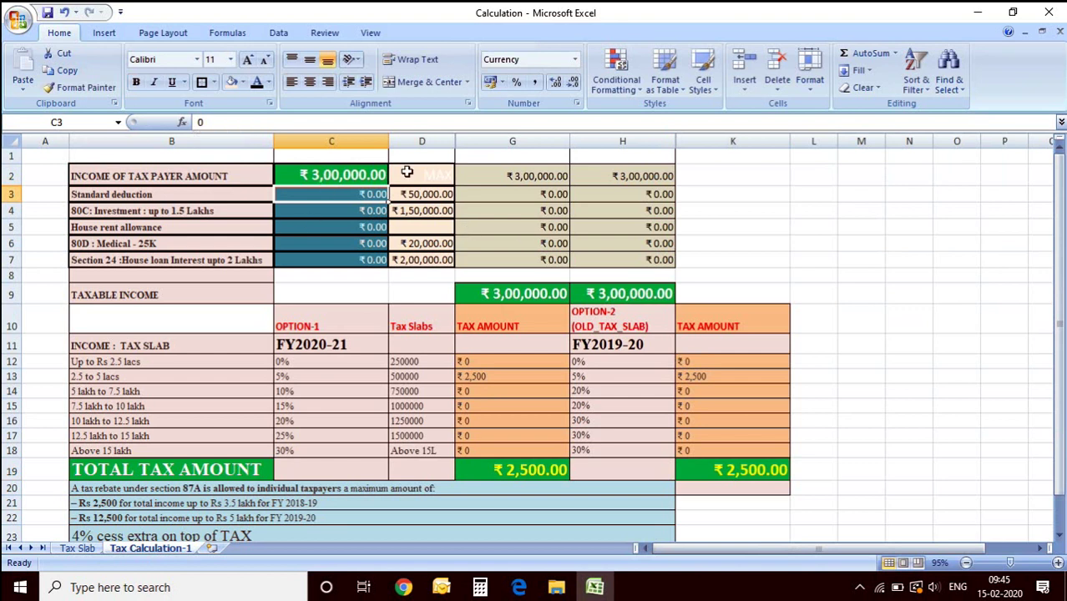
- Examine the deduction rows, both options' total tax amounts in row 19, and the FY 2019-20 rebate note for this income
click(9, 194)
click(10, 227)
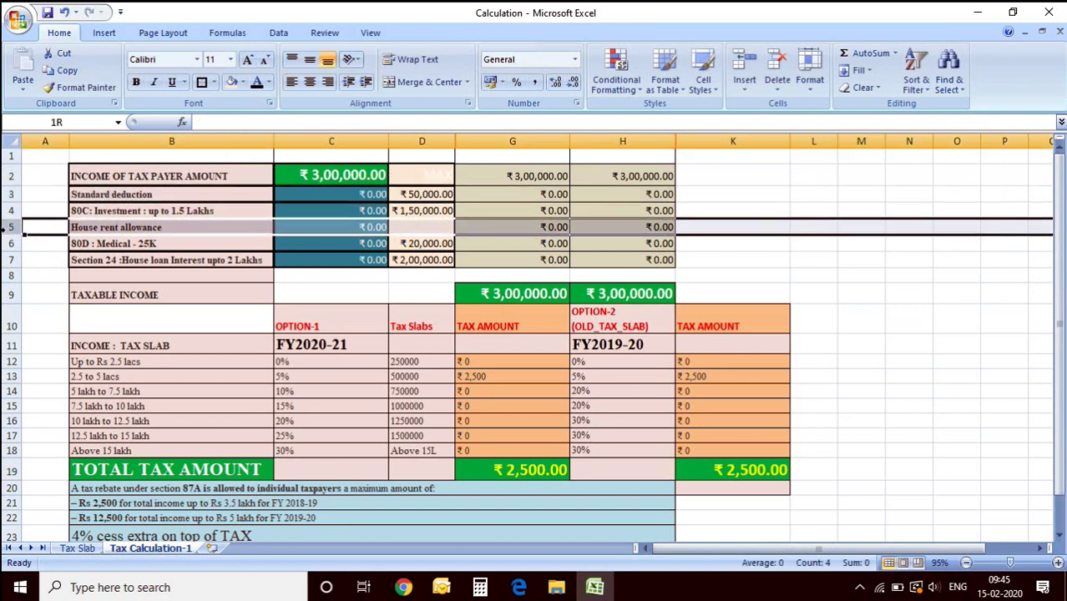
click(15, 259)
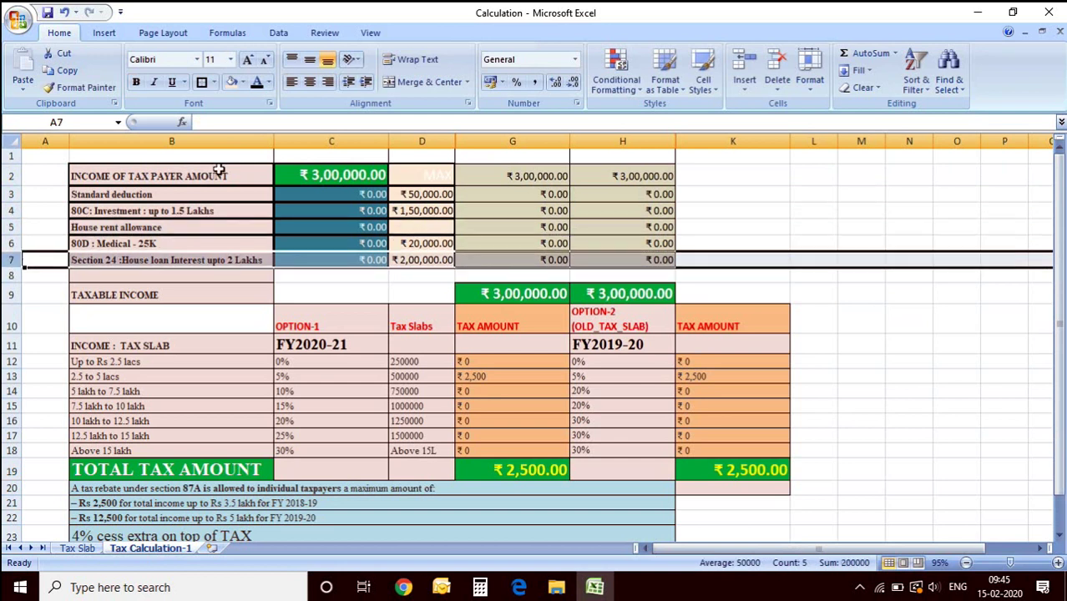
click(360, 176)
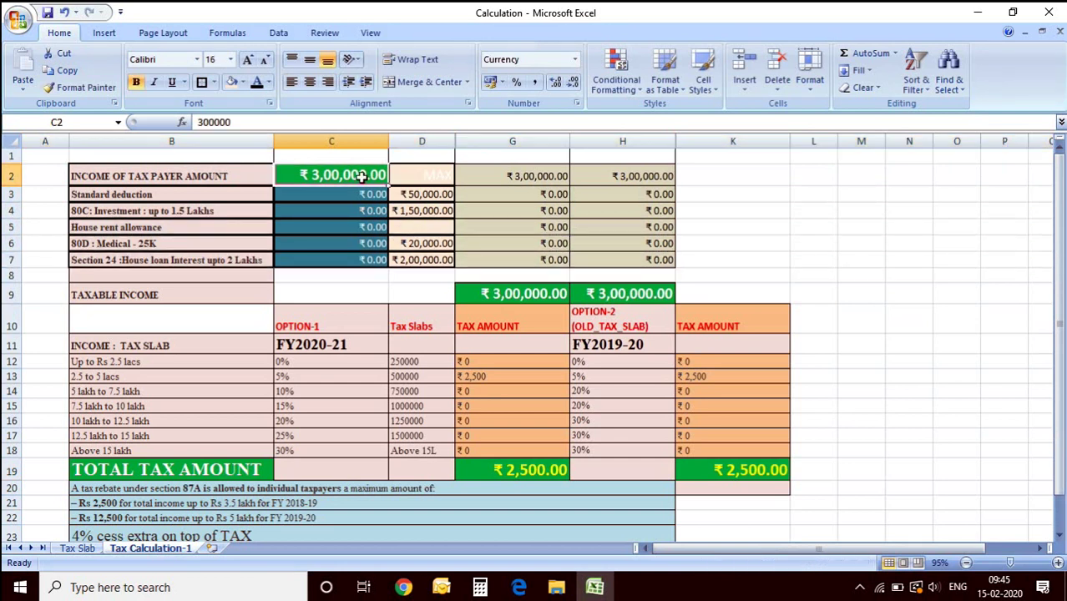
click(539, 470)
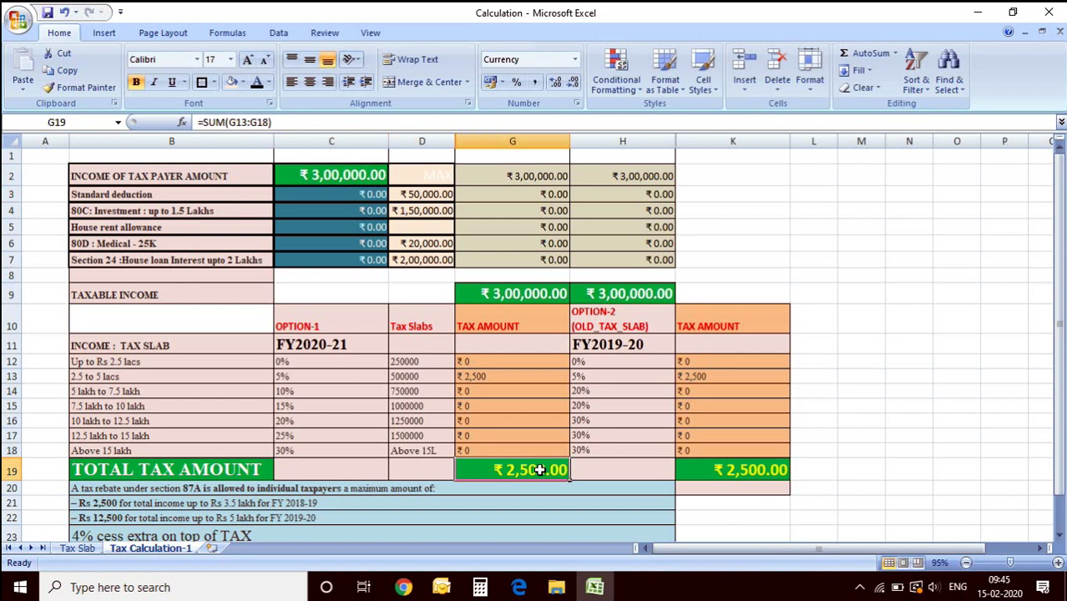
click(780, 472)
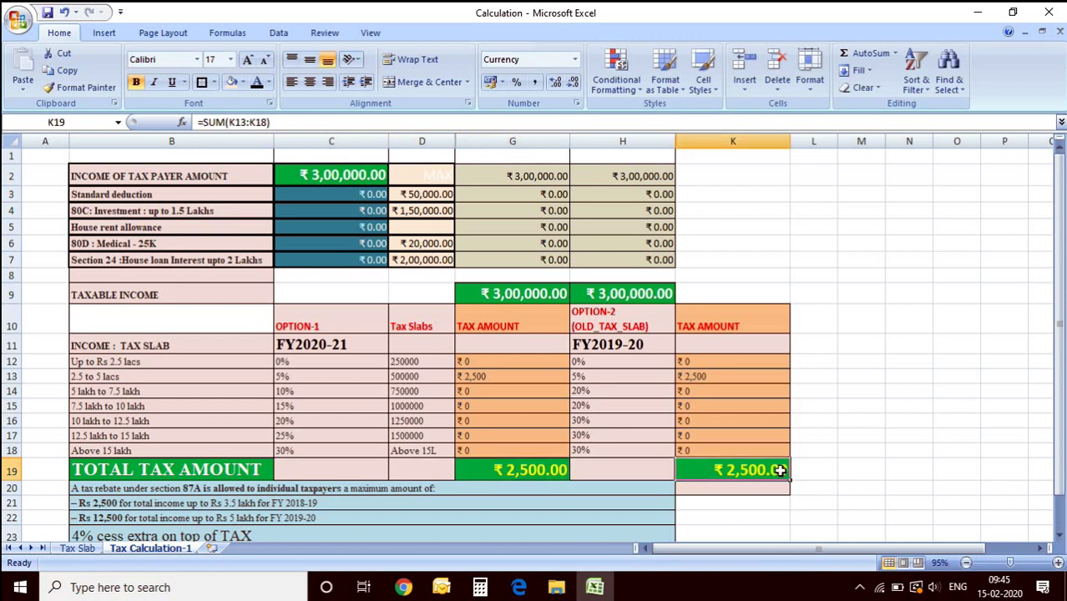
click(180, 519)
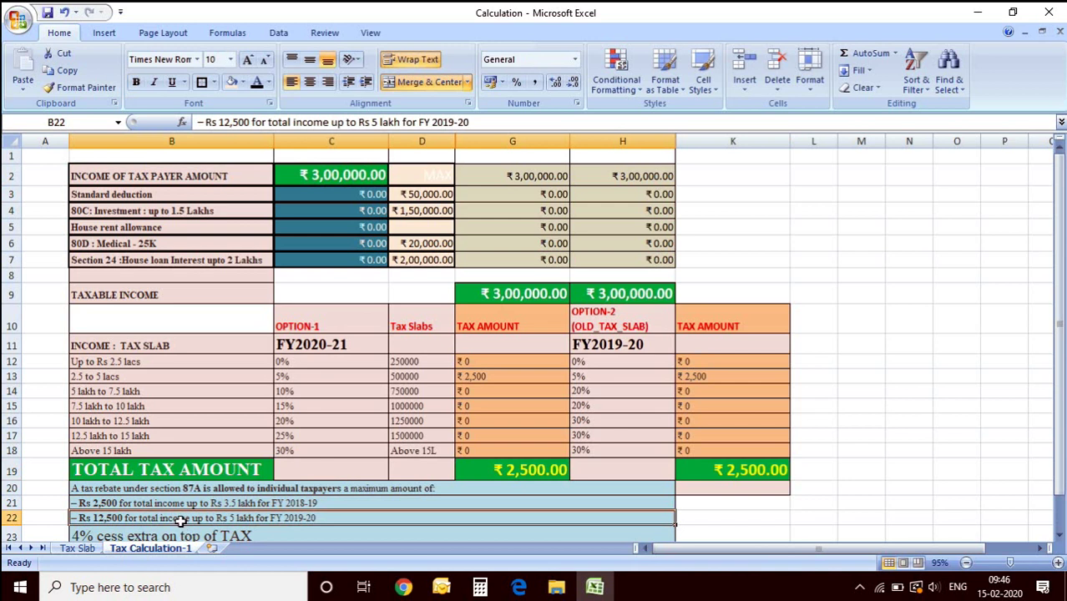
click(522, 469)
click(755, 467)
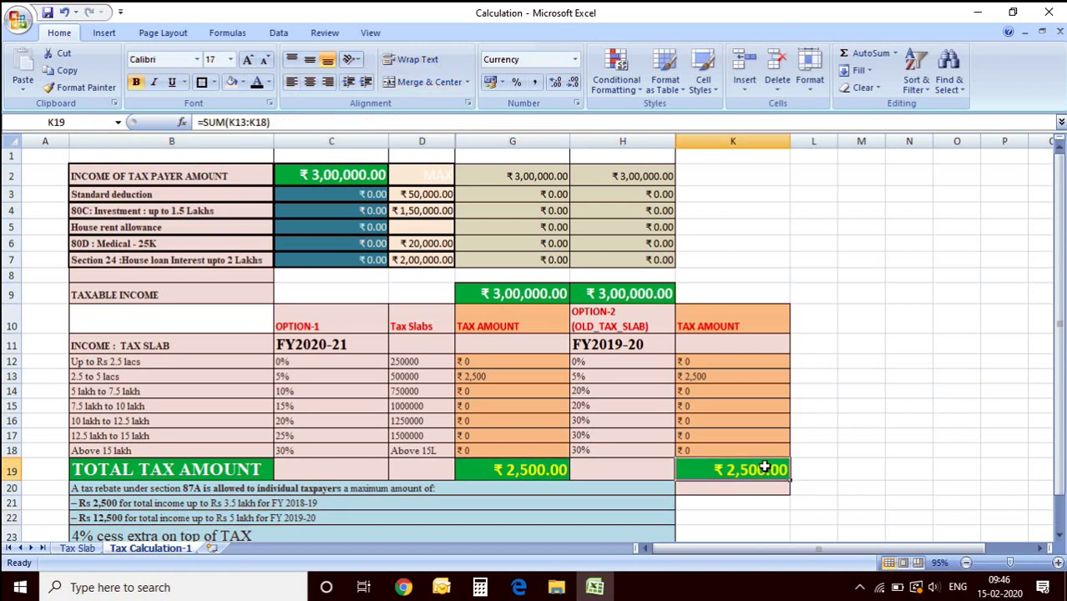
- Set the taxpayer's income in C2 to 500000 and compare the total tax amounts of both options
click(349, 177)
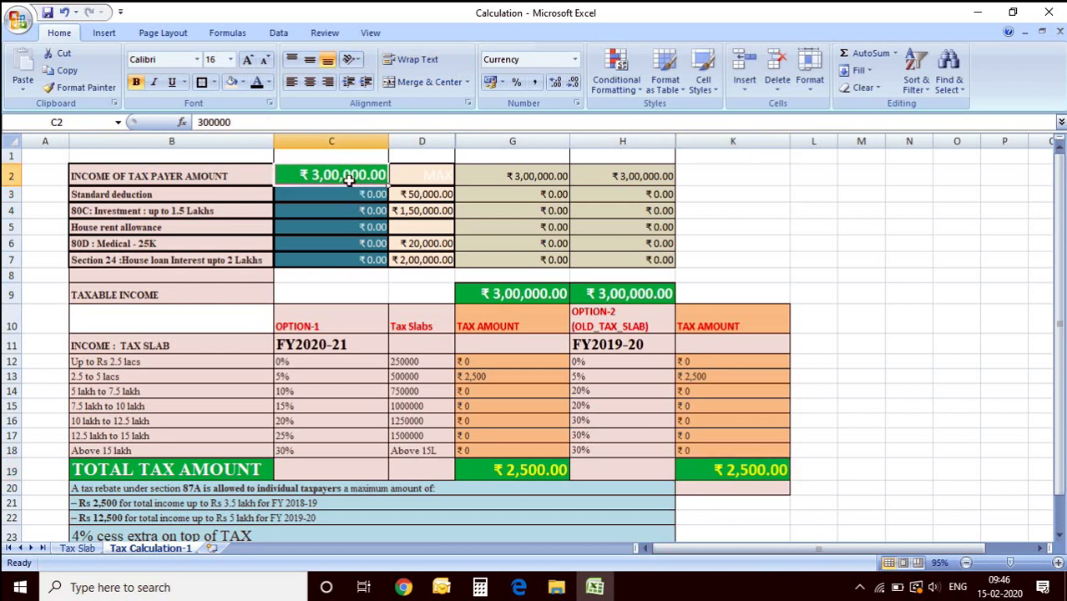
click(201, 121)
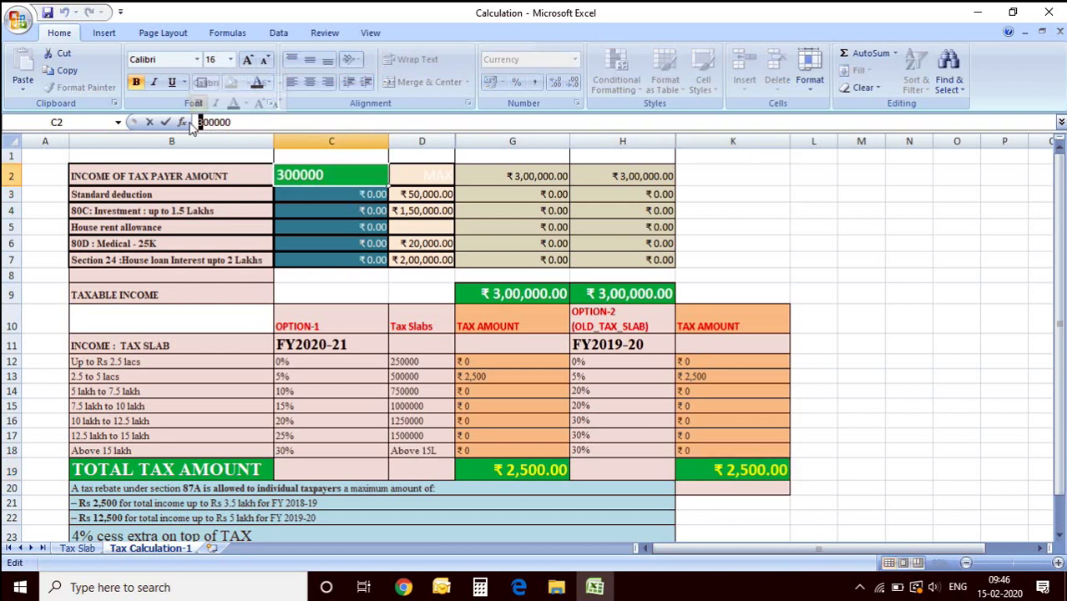
text(5)
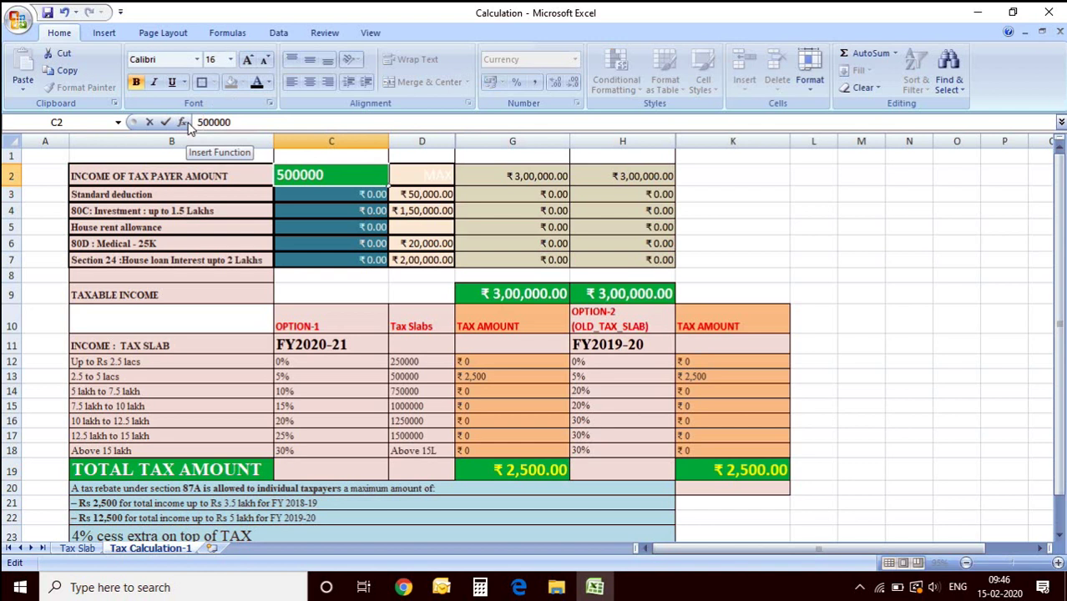
click(167, 122)
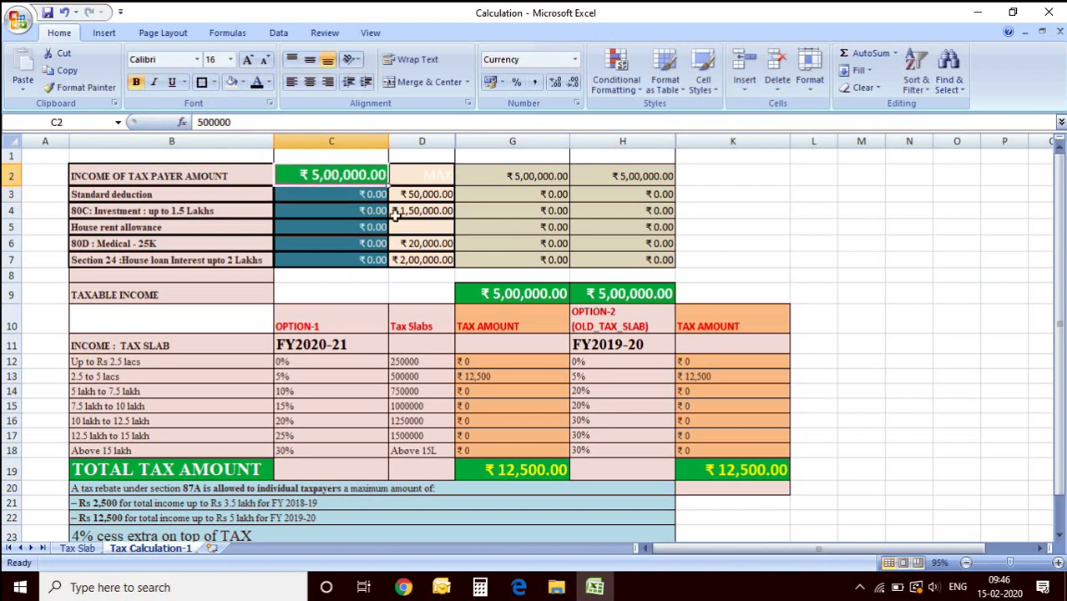
click(526, 477)
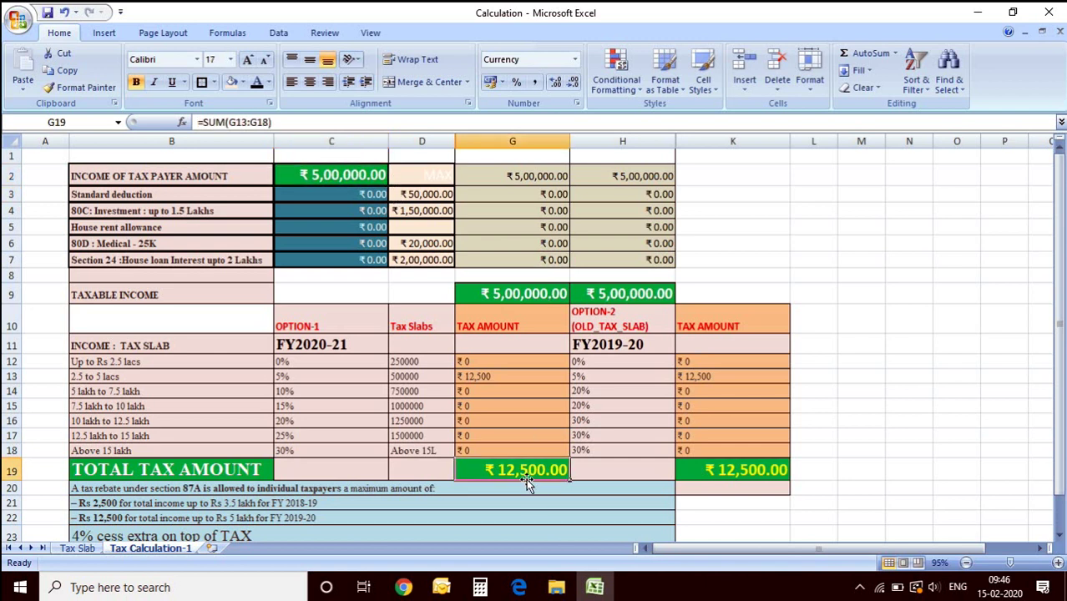
click(723, 471)
click(517, 470)
- Set the taxpayer's income in C2 to 700000 and compare the FY2020-21 and FY2019-20 total tax amounts
click(312, 178)
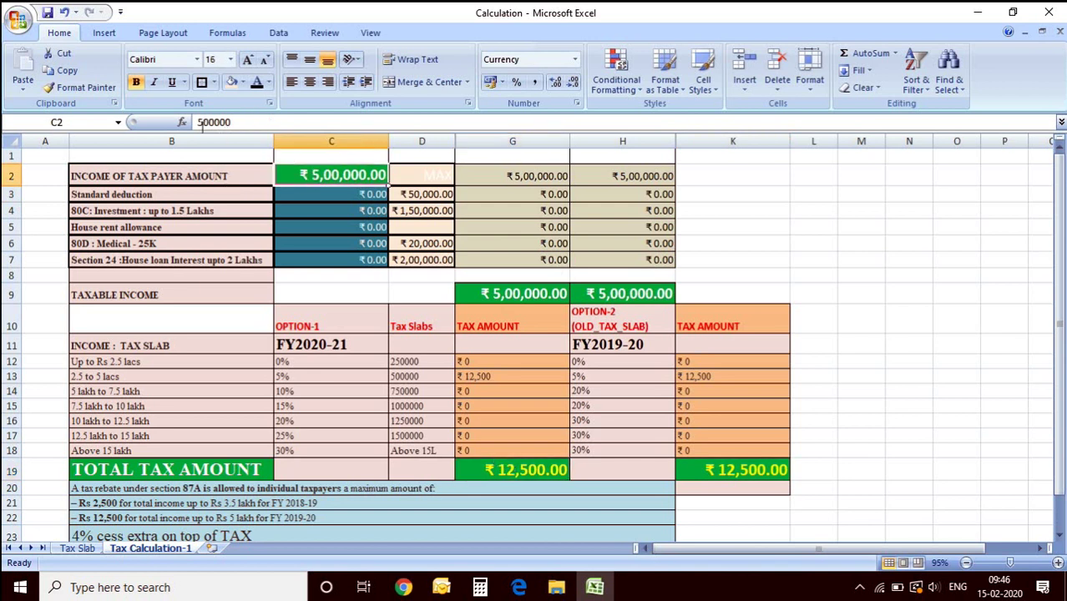
click(201, 122)
key(BackSpace)
text(7)
key(Return)
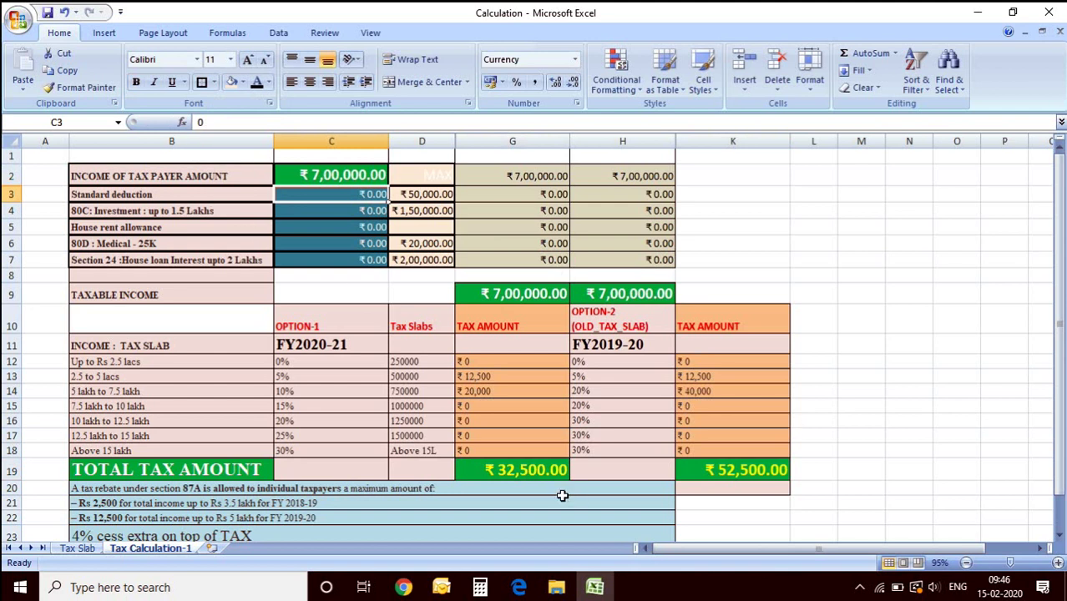
click(499, 469)
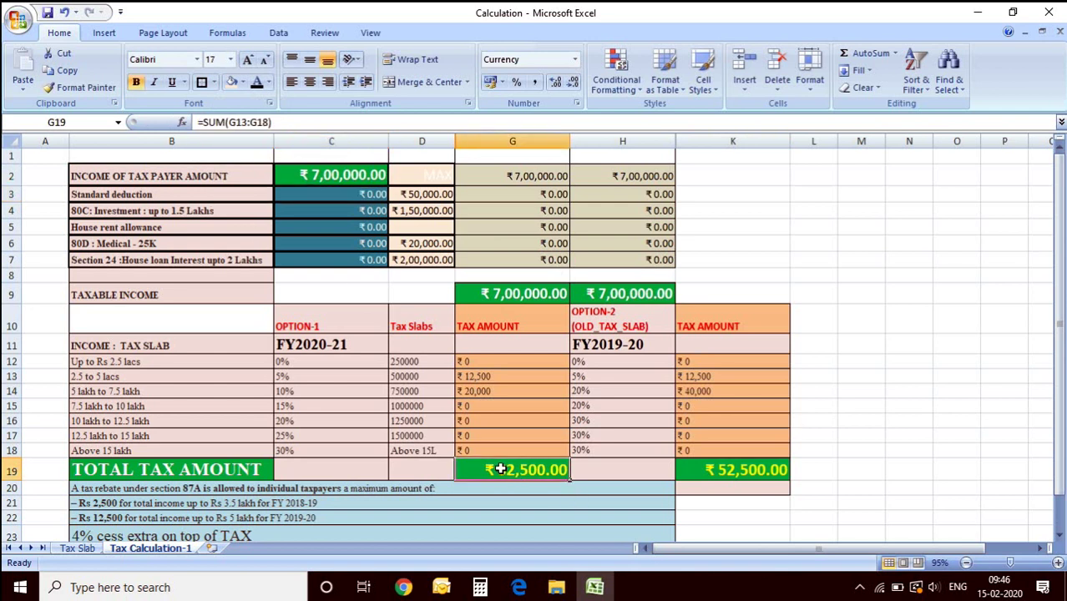
click(709, 471)
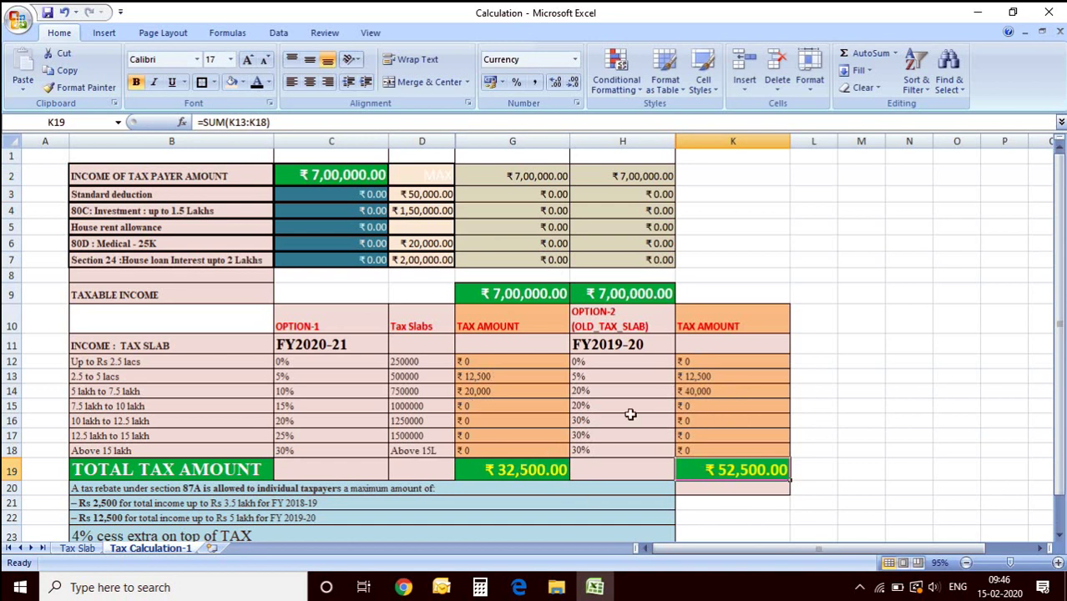
- Set the taxpayer's income in C2 to 800000
click(292, 175)
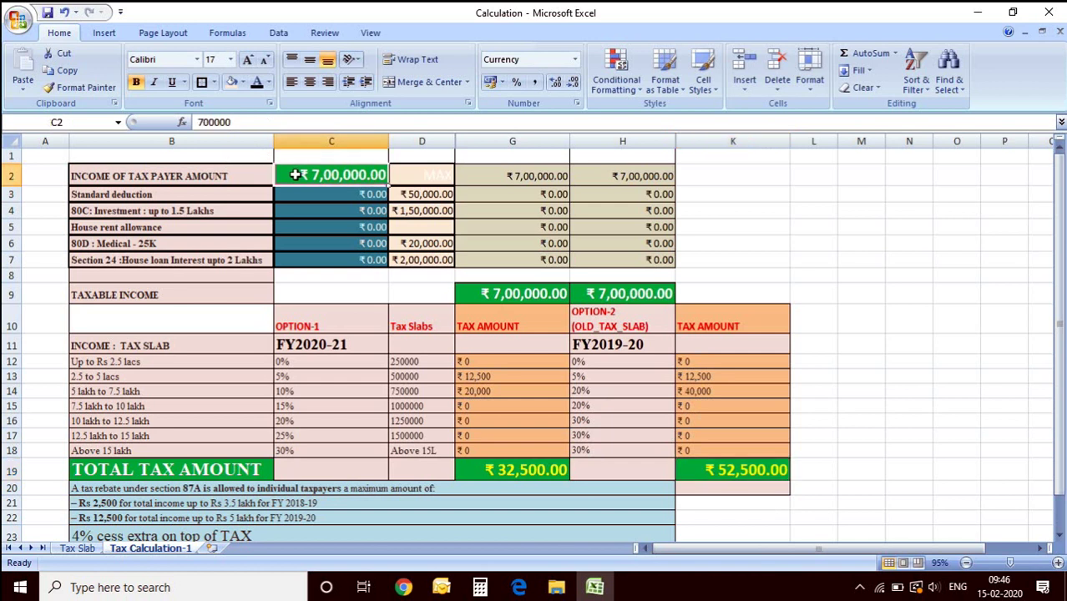
click(203, 122)
key(BackSpace)
text(800000)
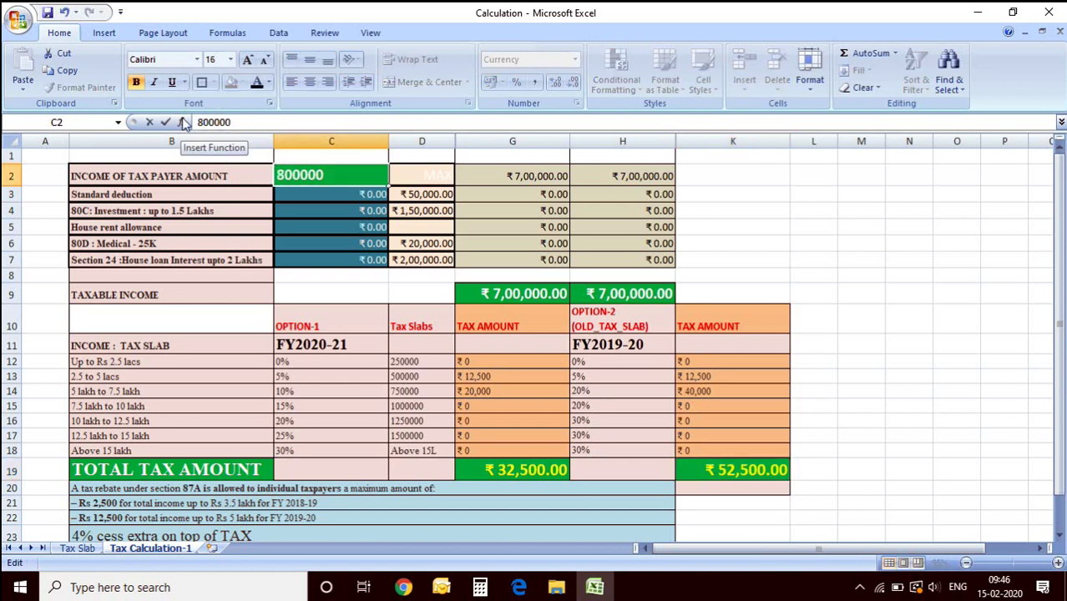
key(Return)
click(348, 174)
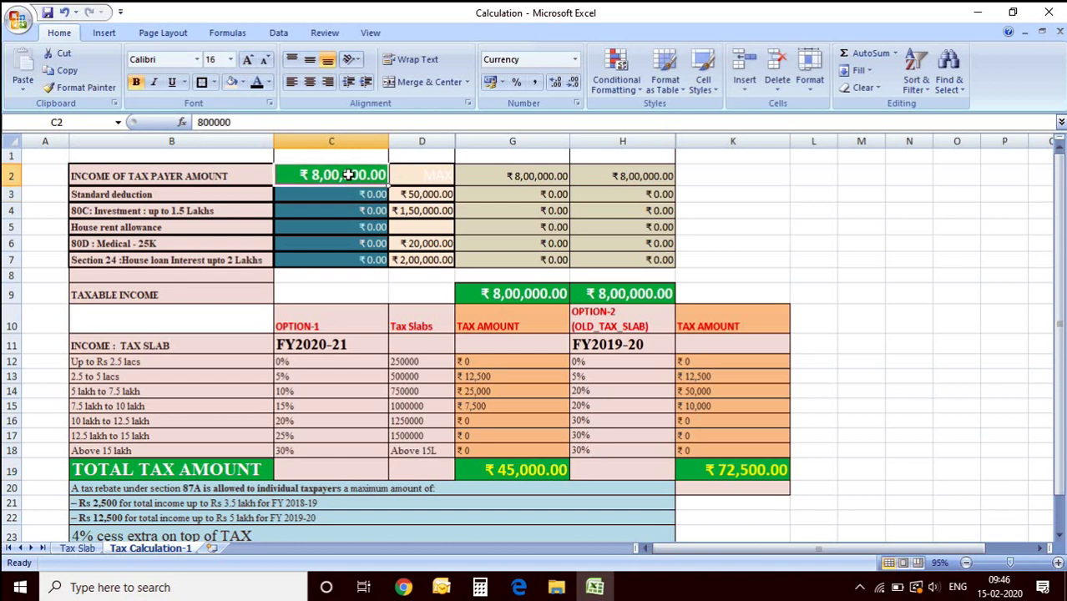
- Compare the FY2020-21 and FY2019-20 total tax amounts in row 19 for the 800000 income
click(524, 470)
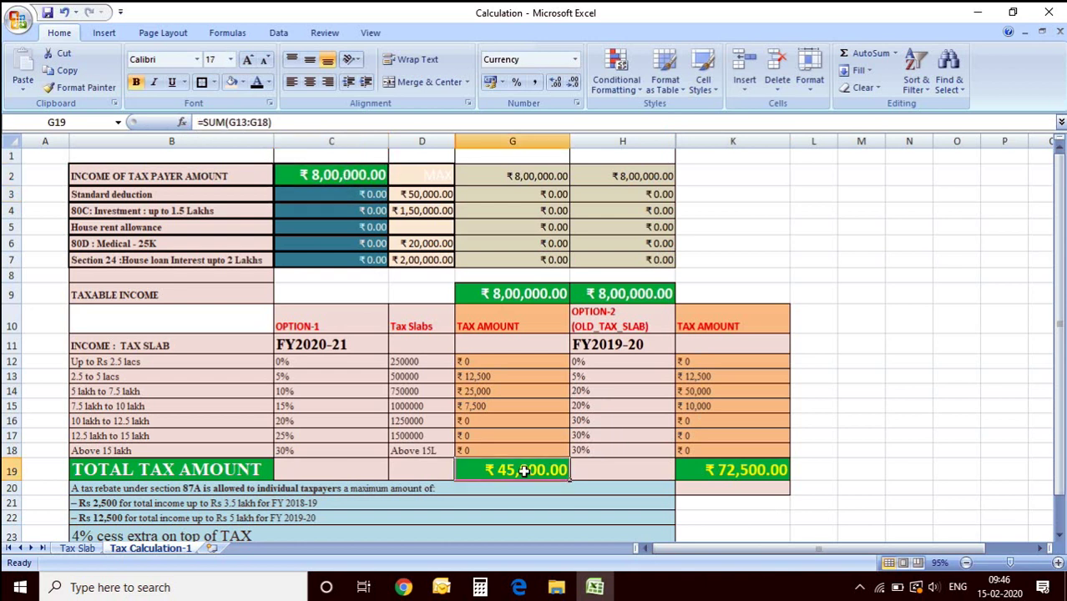
click(720, 471)
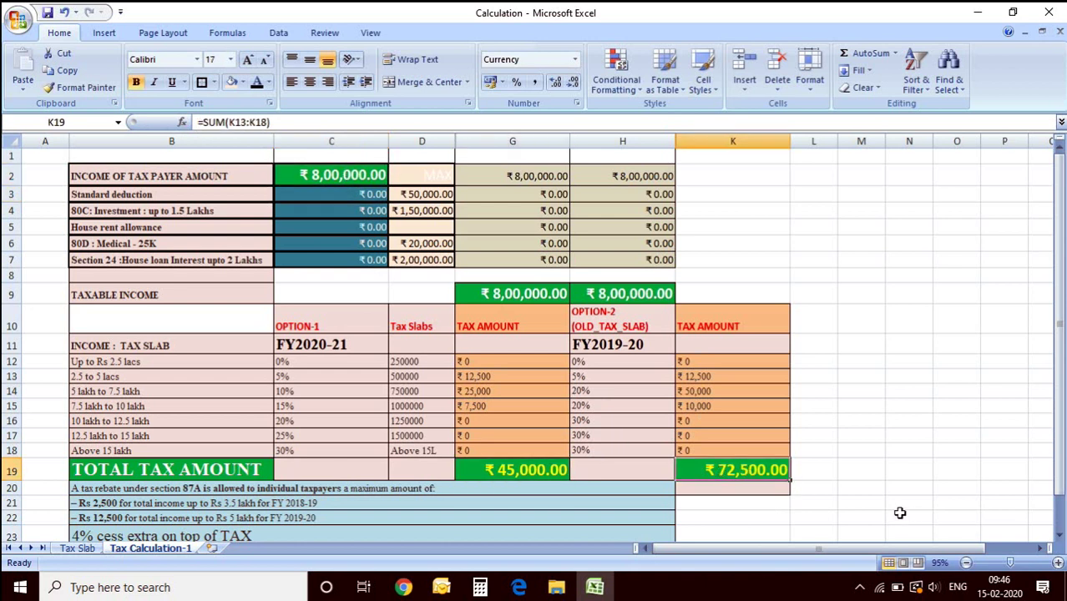
- Set the taxpayer's income in C2 to 1000000 and compare the total tax amounts of both options
click(335, 174)
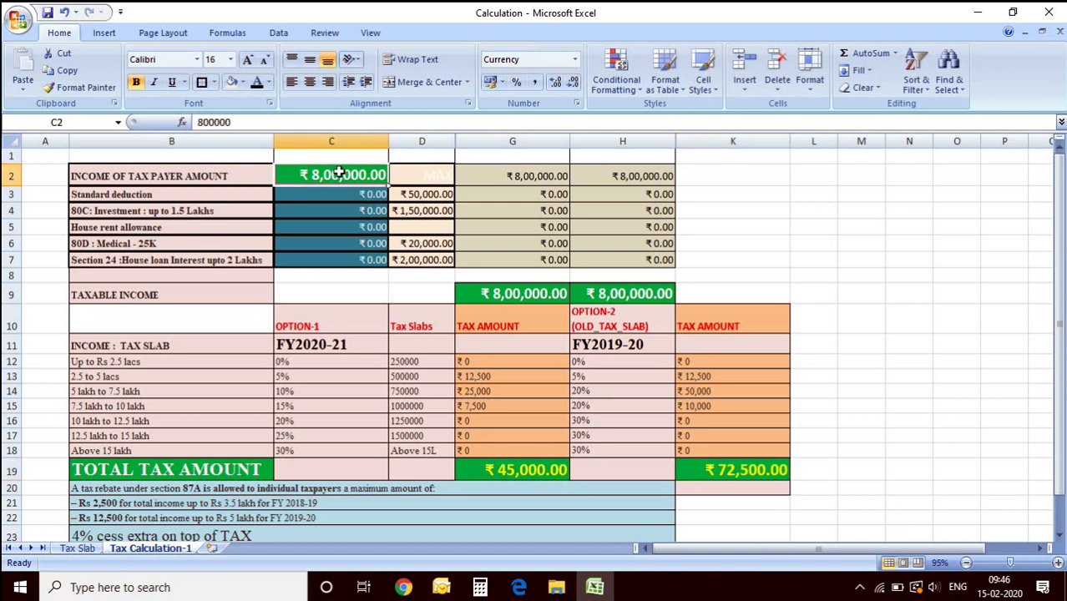
click(198, 122)
key(Delete)
text(10)
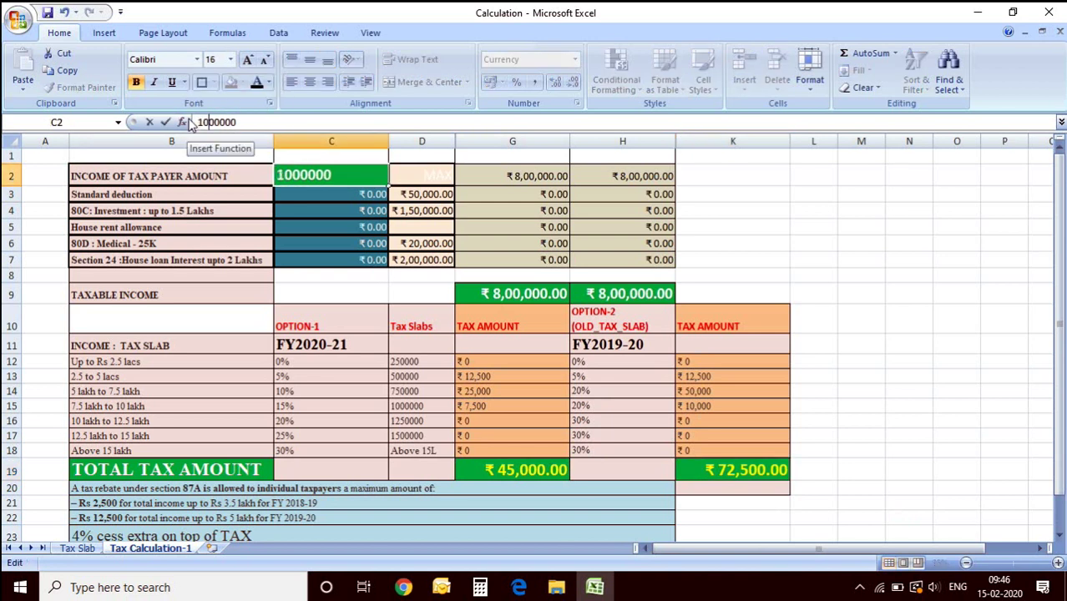
key(Return)
click(513, 468)
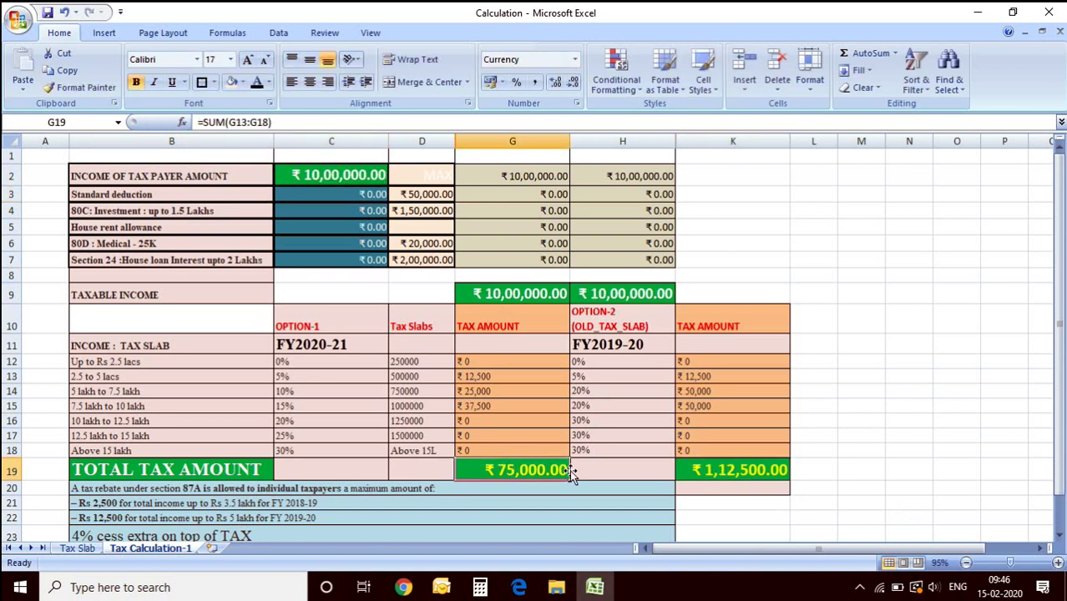
click(759, 470)
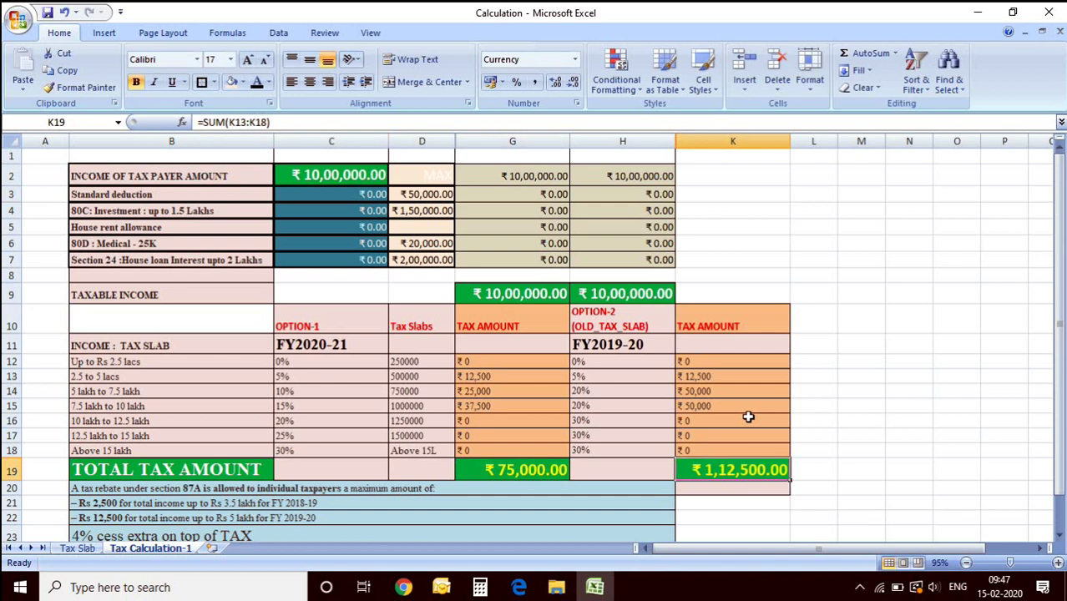
- Set the taxpayer's income in C2 to 1200000
click(332, 177)
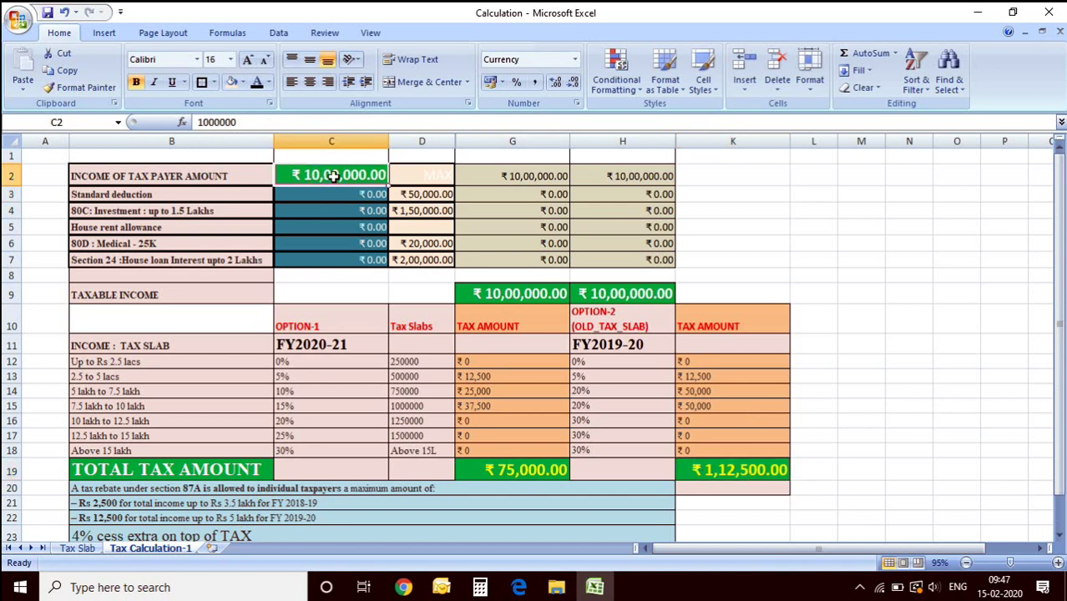
double_click(206, 123)
click(206, 123)
key(Delete)
text(2)
key(Return)
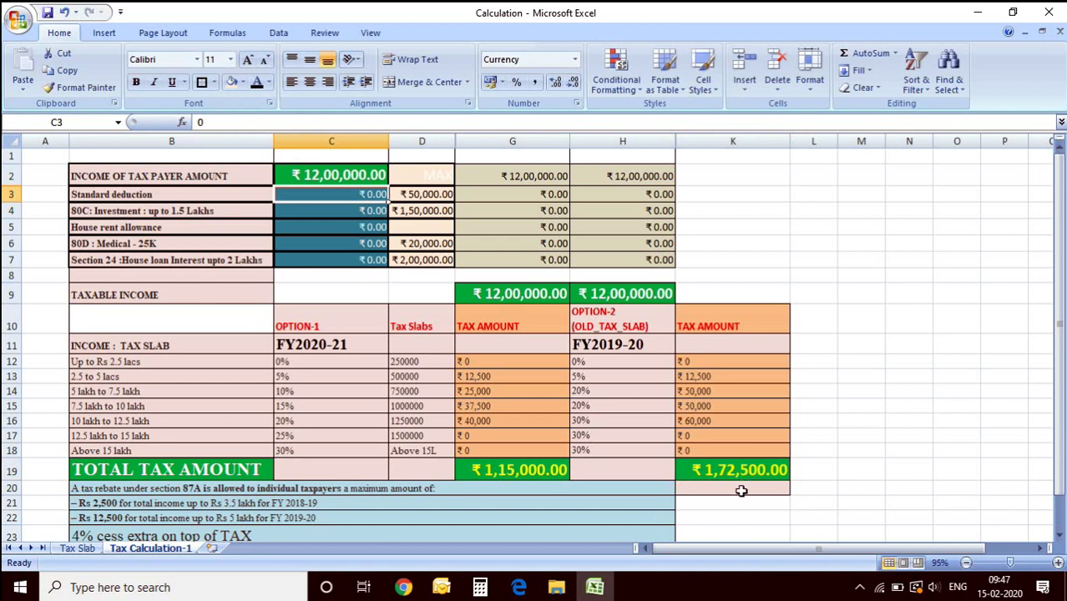
- Set the taxpayer's income in C2 to 1400000 and compare the FY2019-20 and FY2020-21 total tax amounts
click(357, 171)
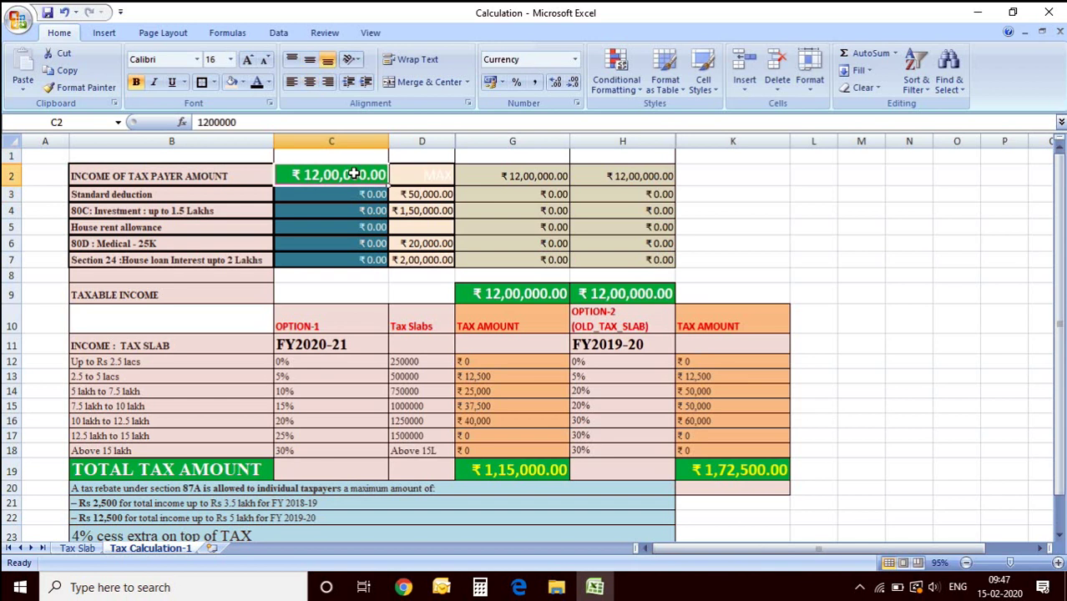
click(210, 121)
key(BackSpace)
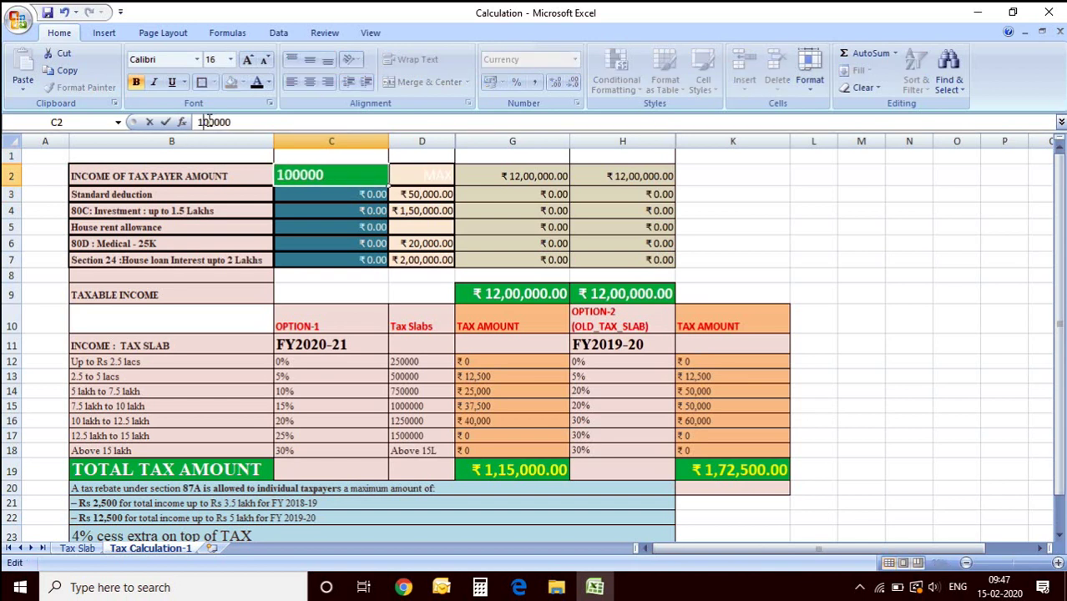
text(4)
key(Return)
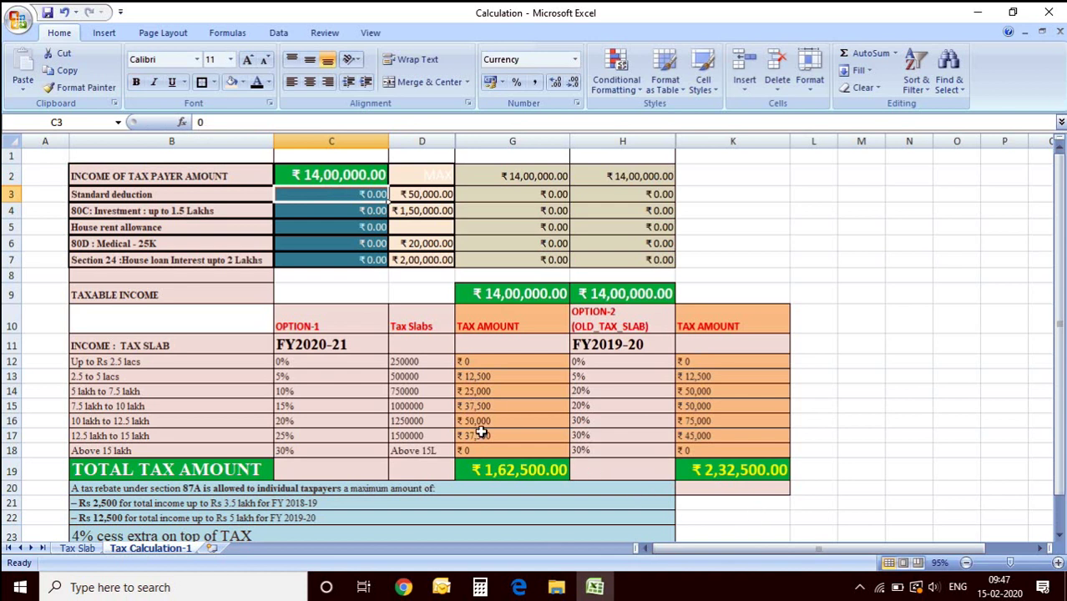
click(708, 469)
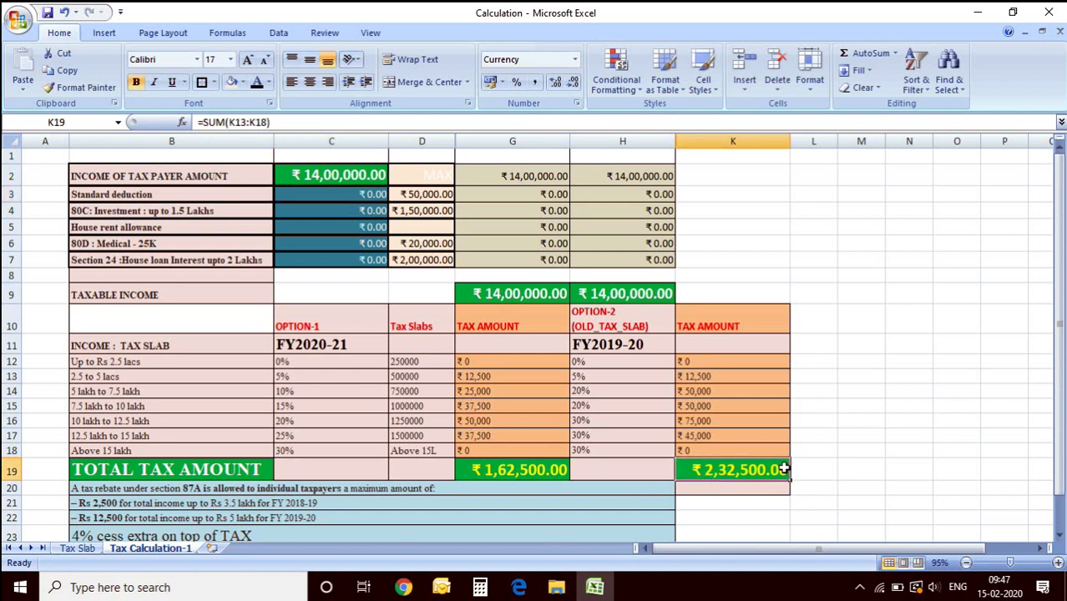
click(548, 471)
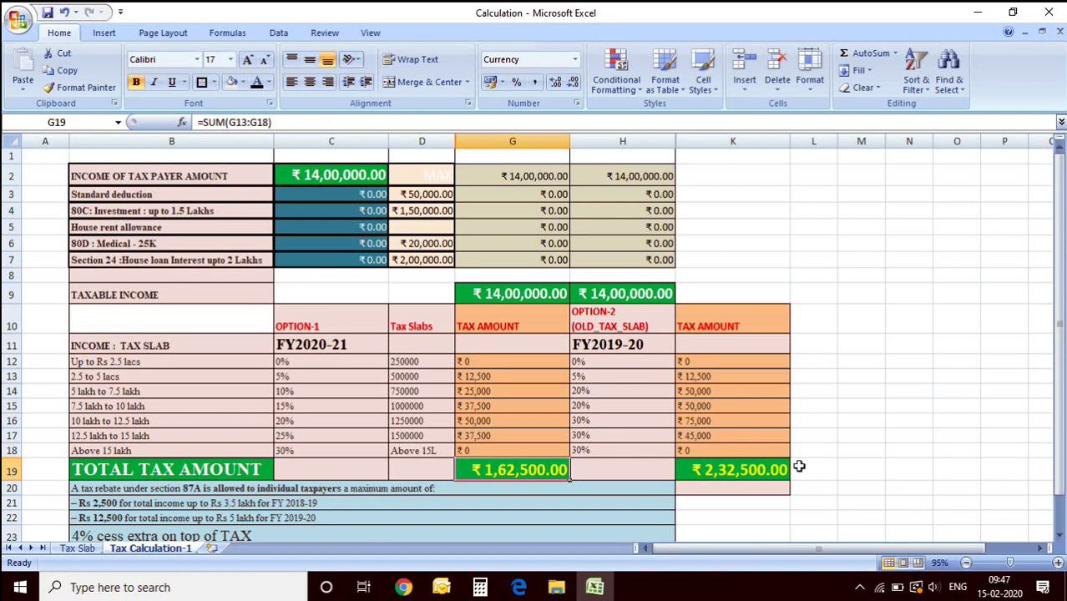
click(715, 466)
- Set the taxpayer's income in C2 to 1500000 and compare both options' total tax amounts in row 19
click(314, 180)
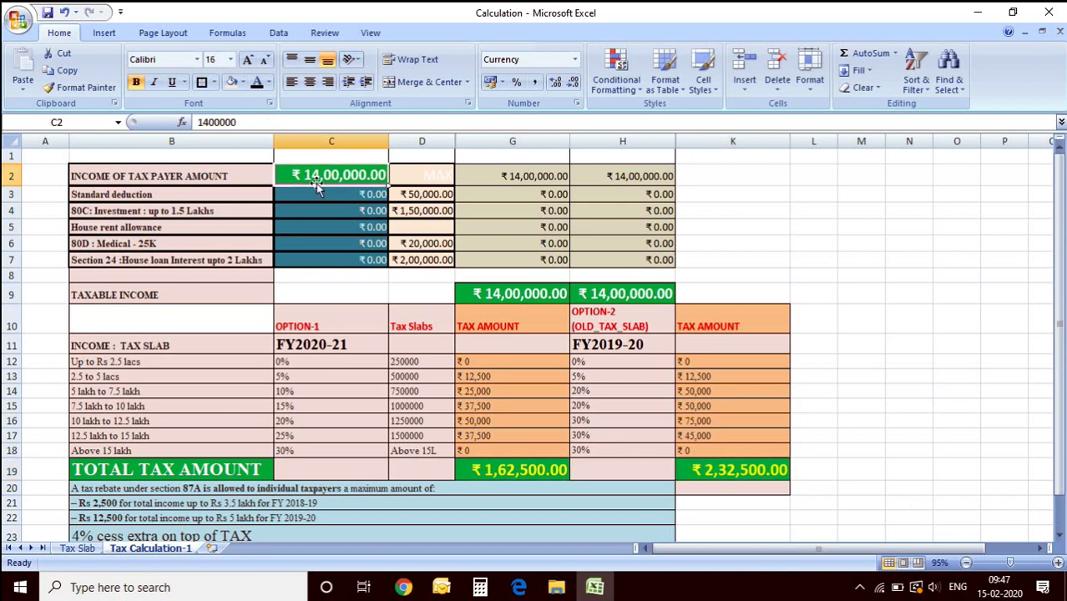
click(212, 121)
key(BackSpace)
text(5)
key(Return)
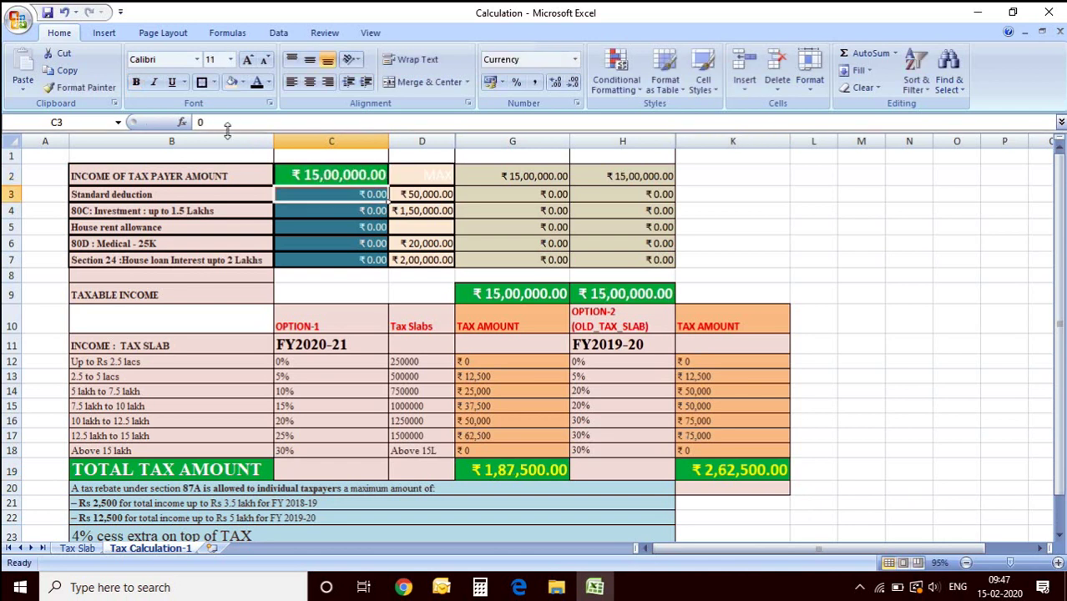
click(536, 464)
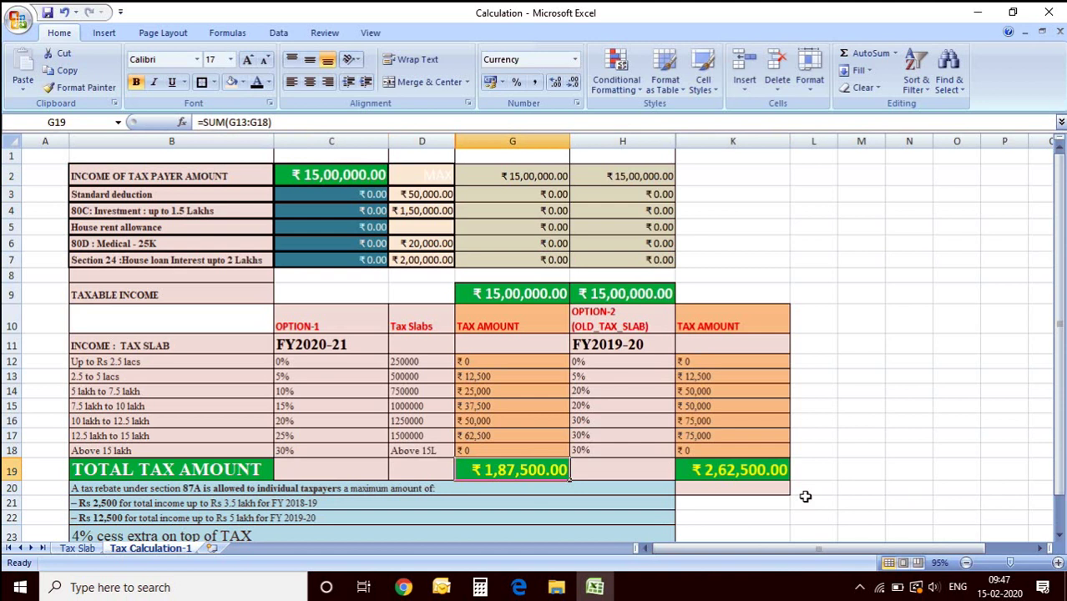
click(767, 474)
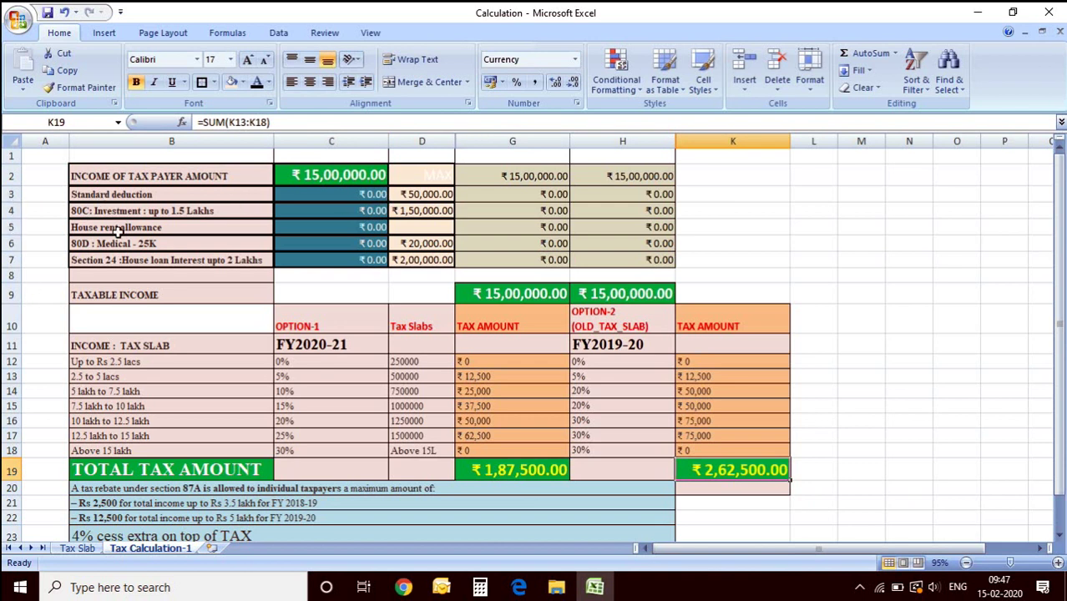
- Review the 80C, house rent, 80D and Section 24 deduction rows, along with both options' total tax amounts
click(294, 216)
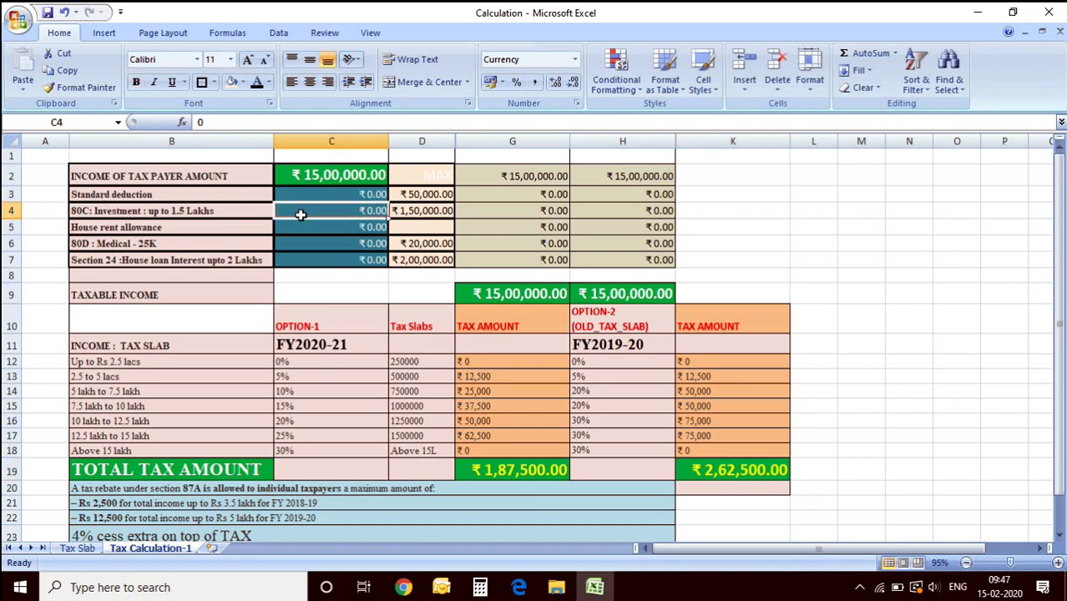
click(125, 230)
click(194, 246)
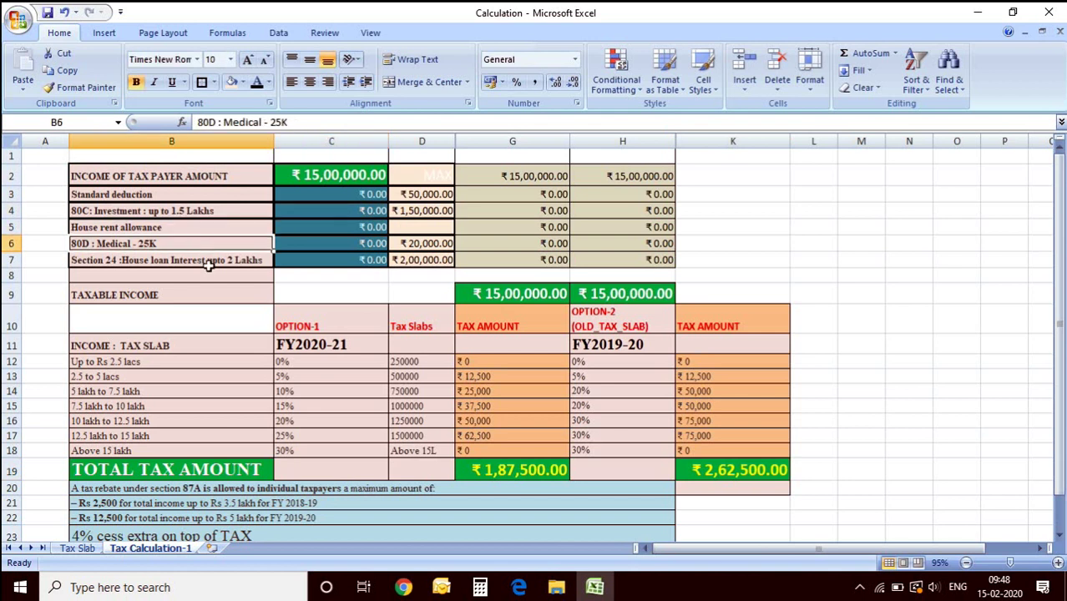
click(206, 262)
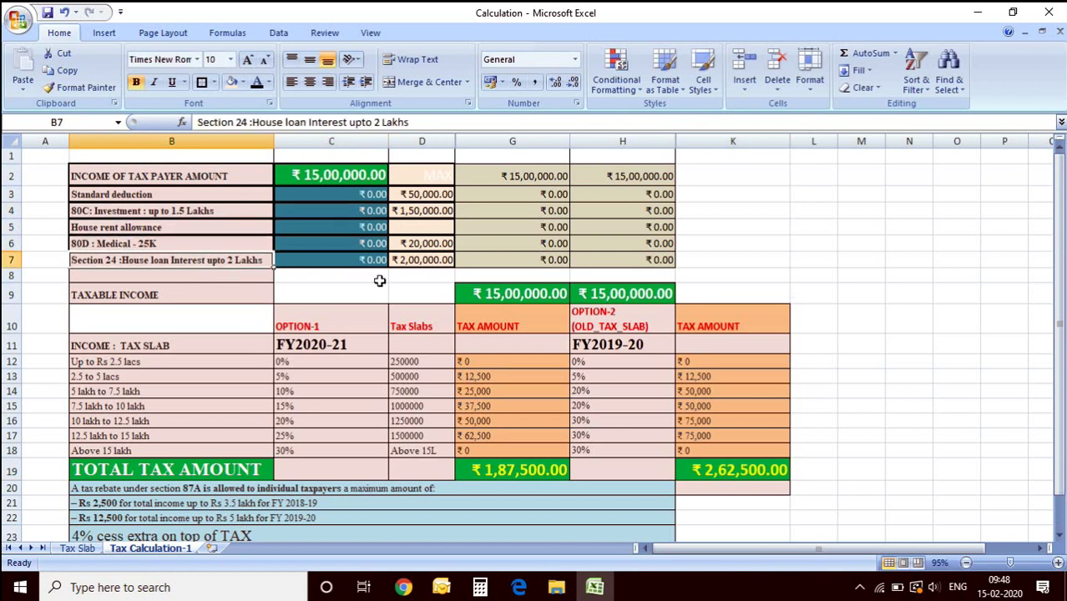
click(755, 480)
click(499, 462)
- Set the taxpayer's income in C2 to 1800000 and compare the total tax amounts of both options
click(359, 178)
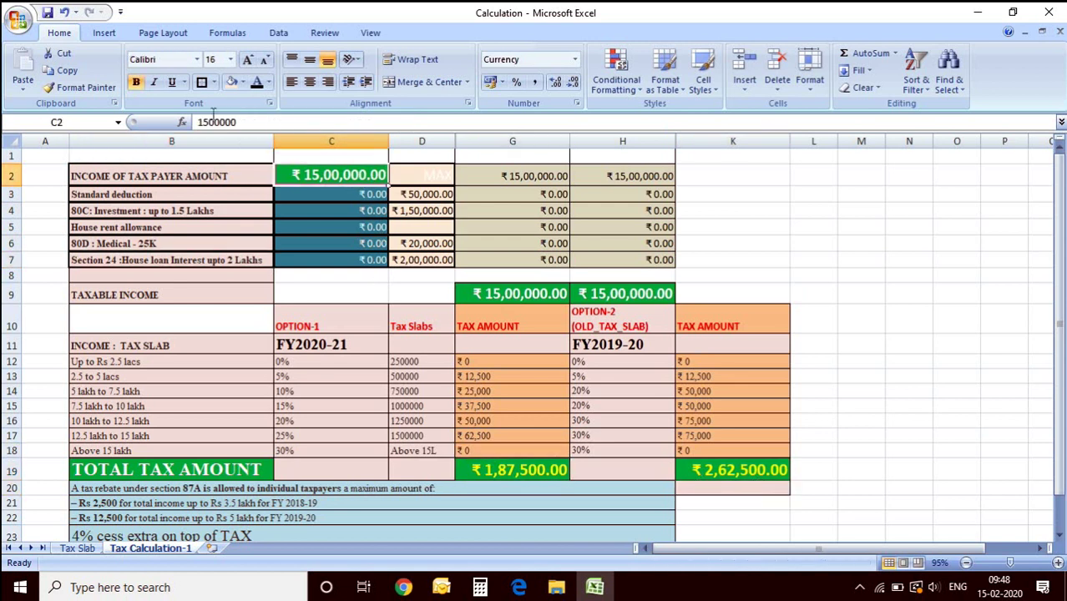
click(210, 122)
key(BackSpace)
text(8)
key(Return)
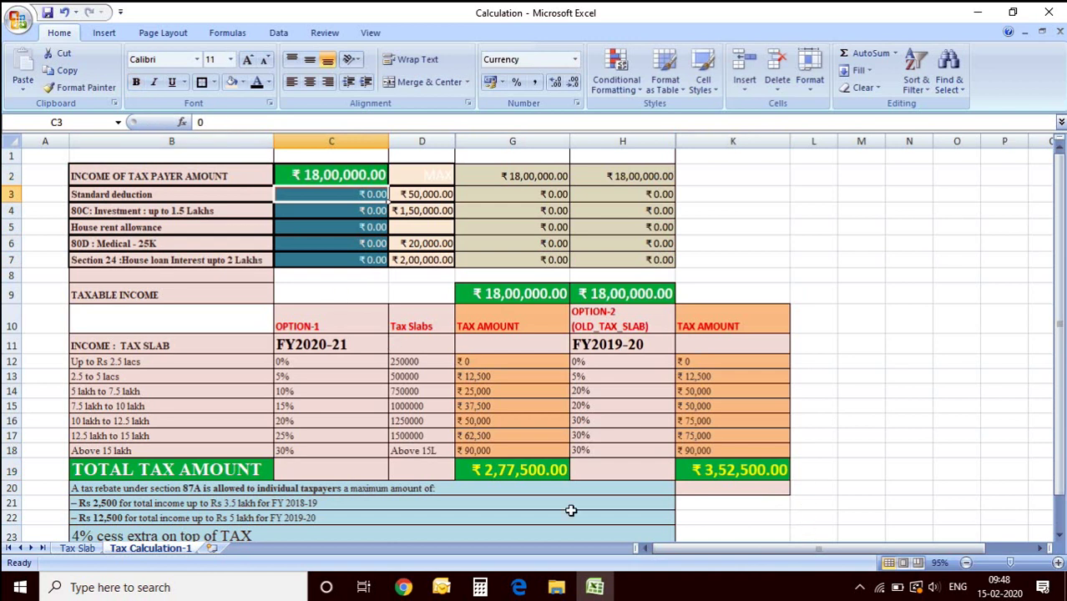
click(542, 470)
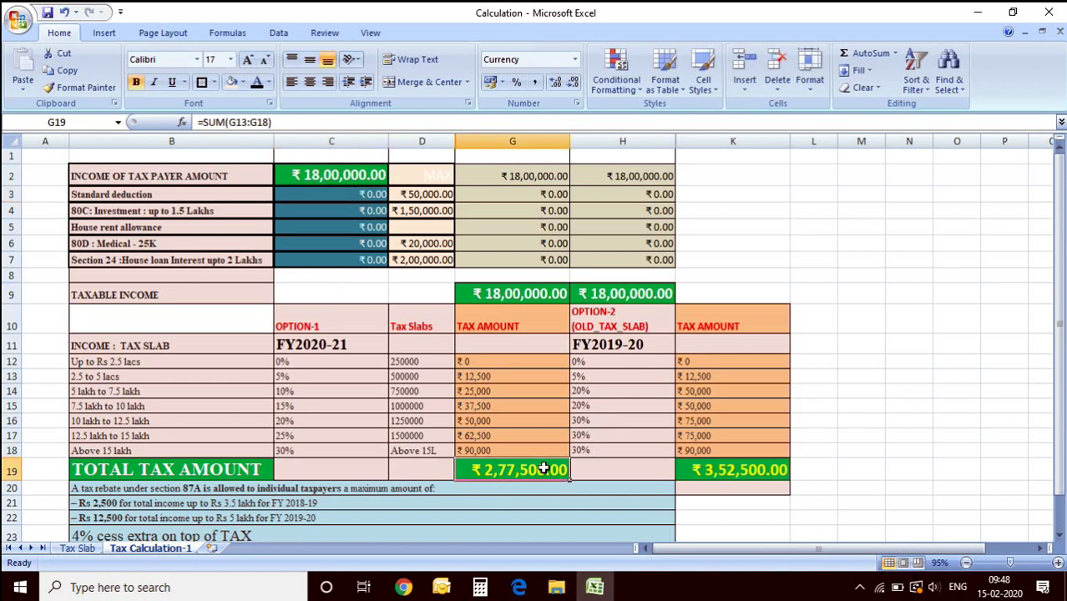
click(759, 472)
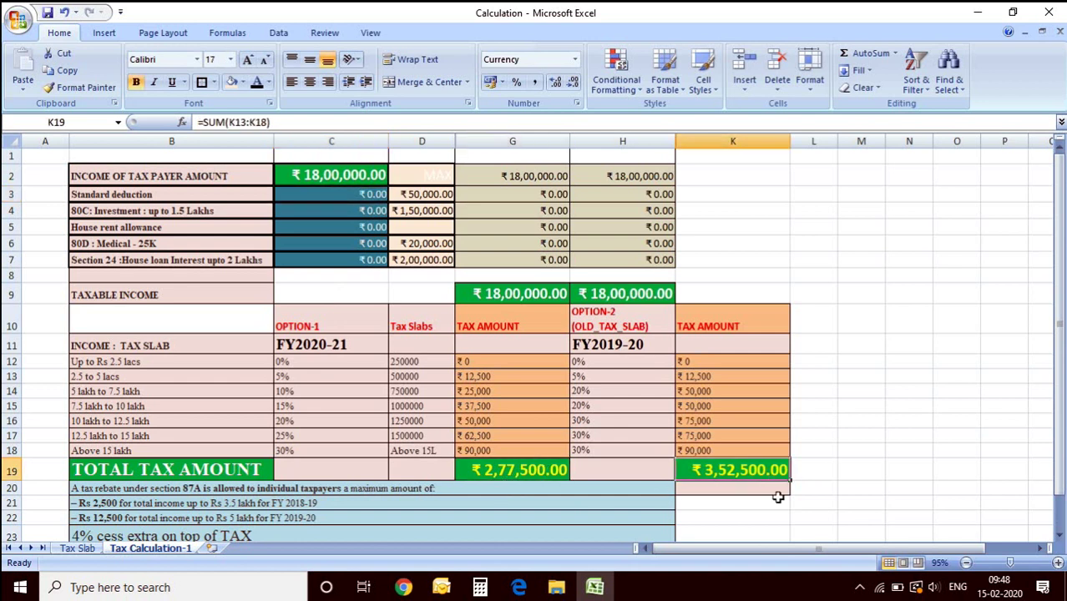
- Set the taxpayer's income in C2 to 2000000 and compare the total tax amounts in K19 and G19
click(307, 177)
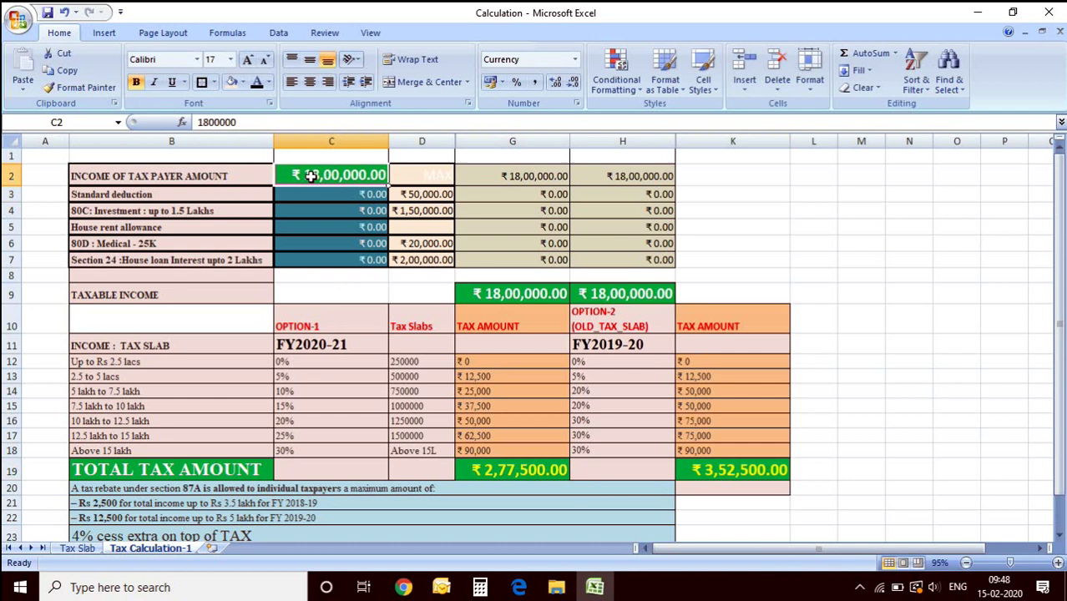
click(201, 121)
text(2000000)
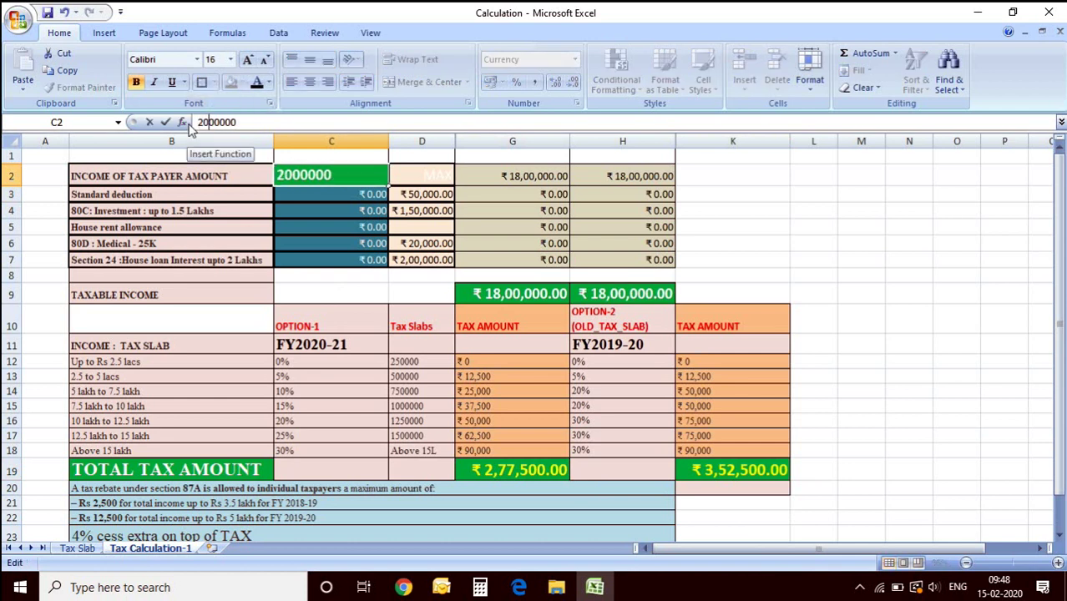
key(Return)
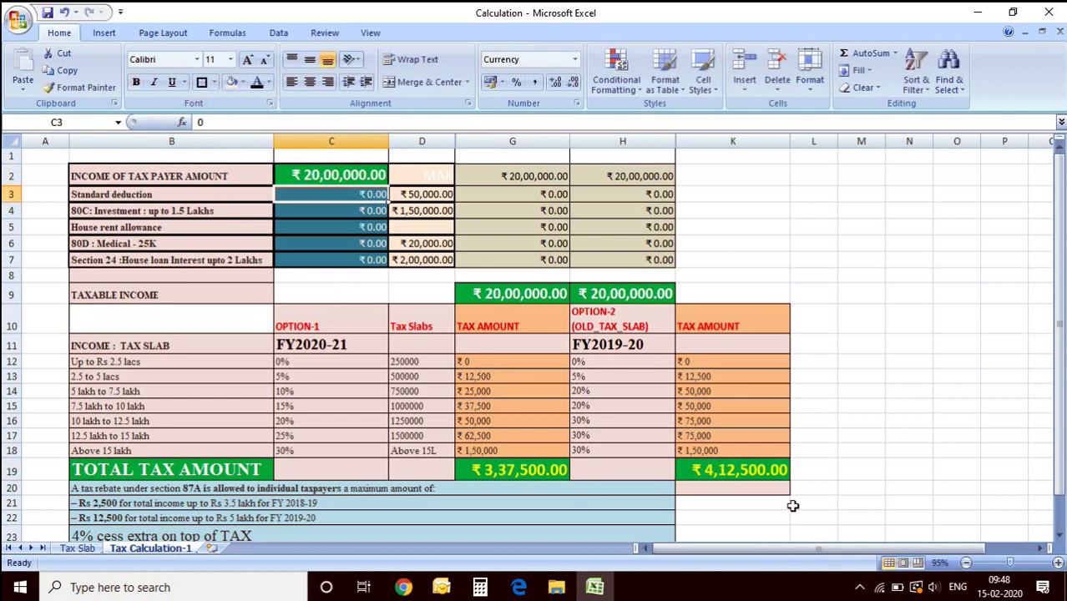
click(749, 473)
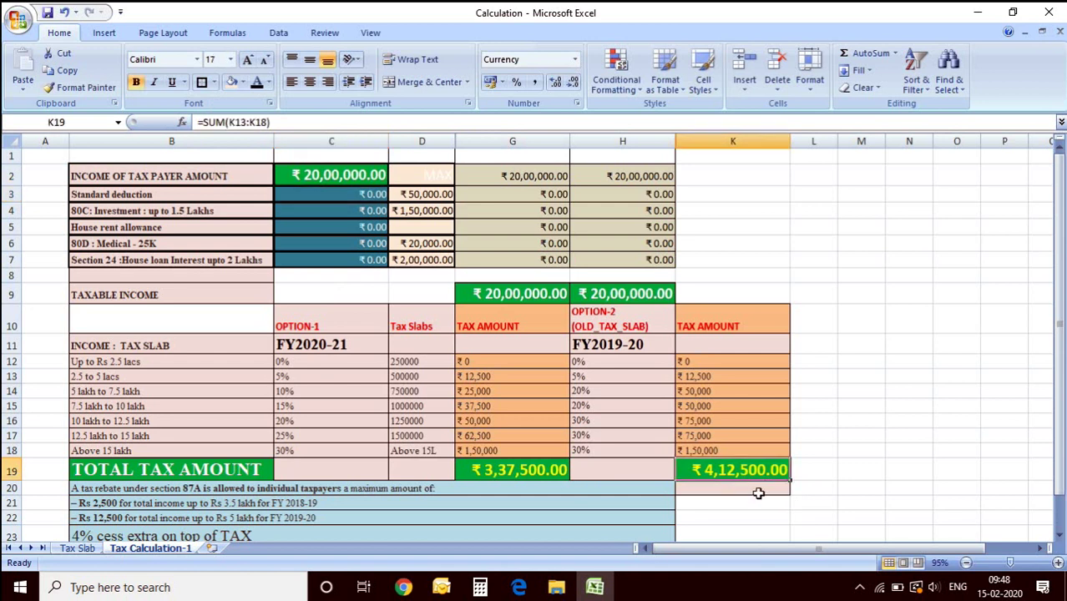
click(528, 470)
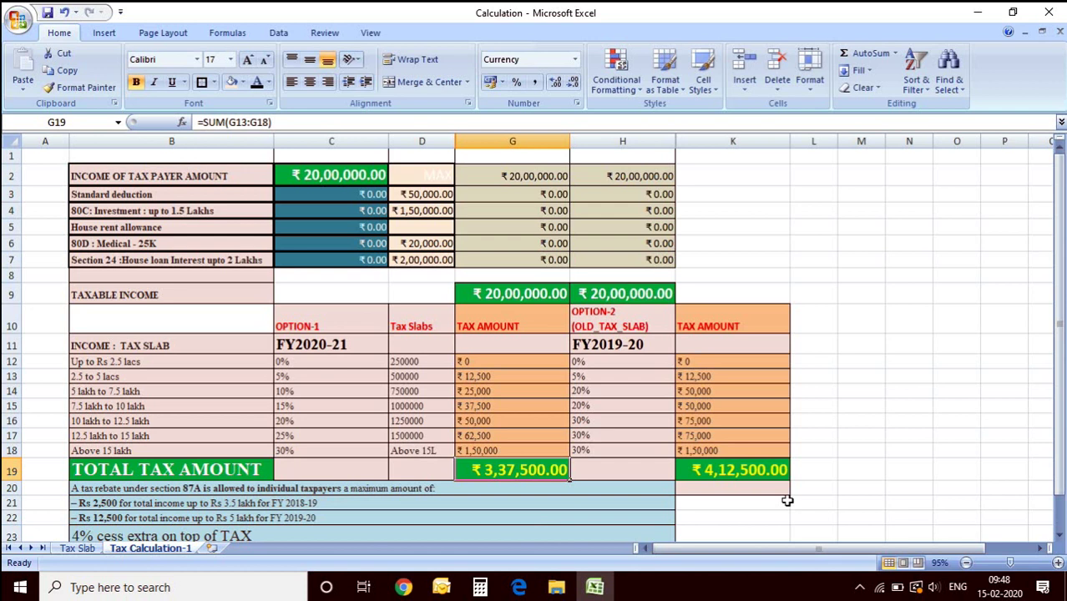
- Examine the income, both total tax amounts, and the taxable income formulas in G9 and H9
click(370, 179)
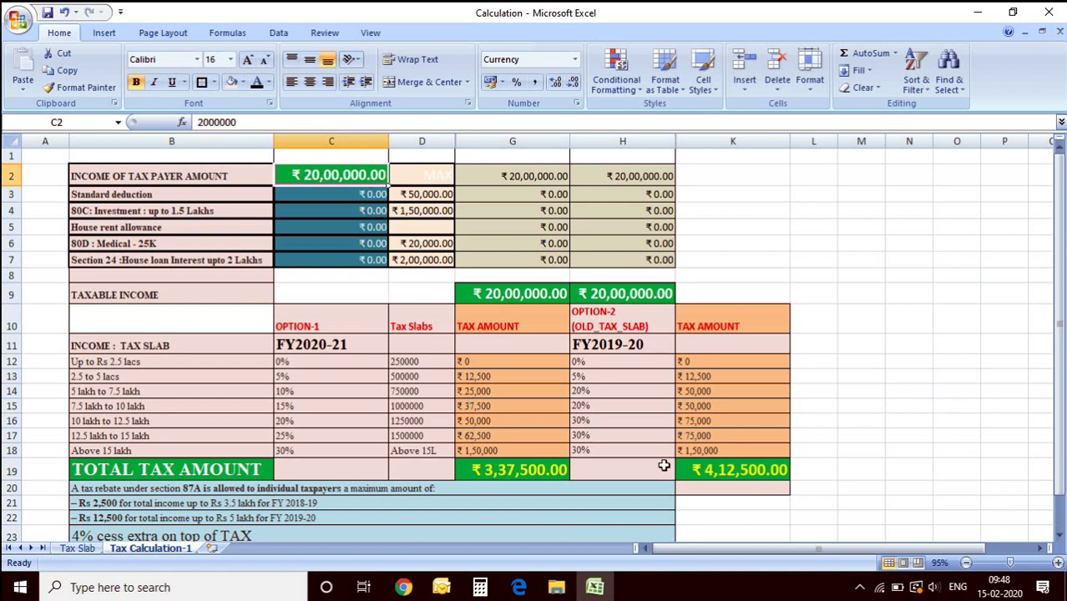
click(544, 467)
click(778, 472)
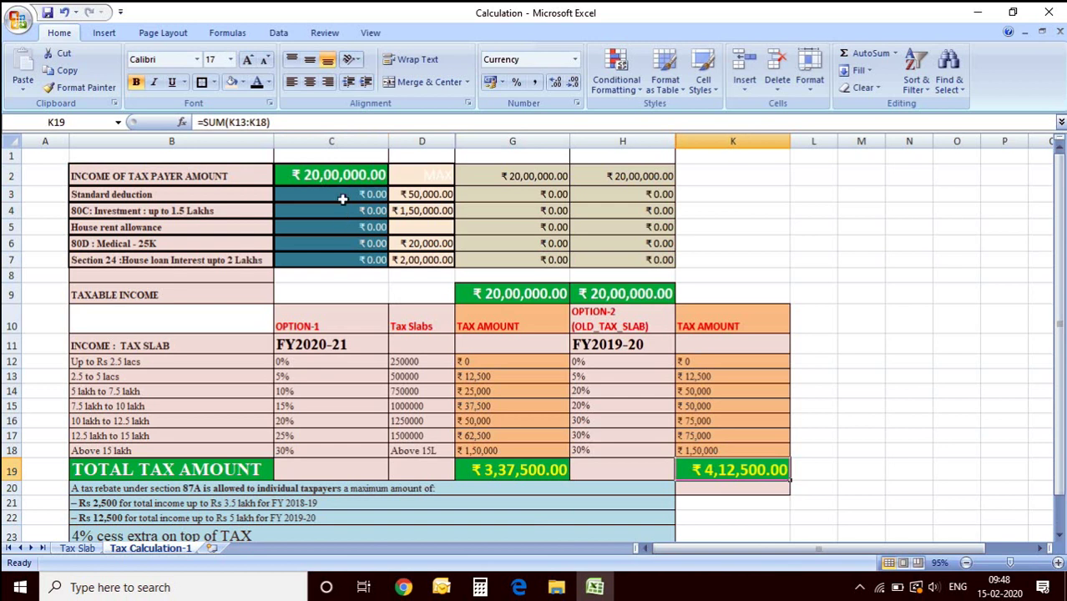
click(477, 293)
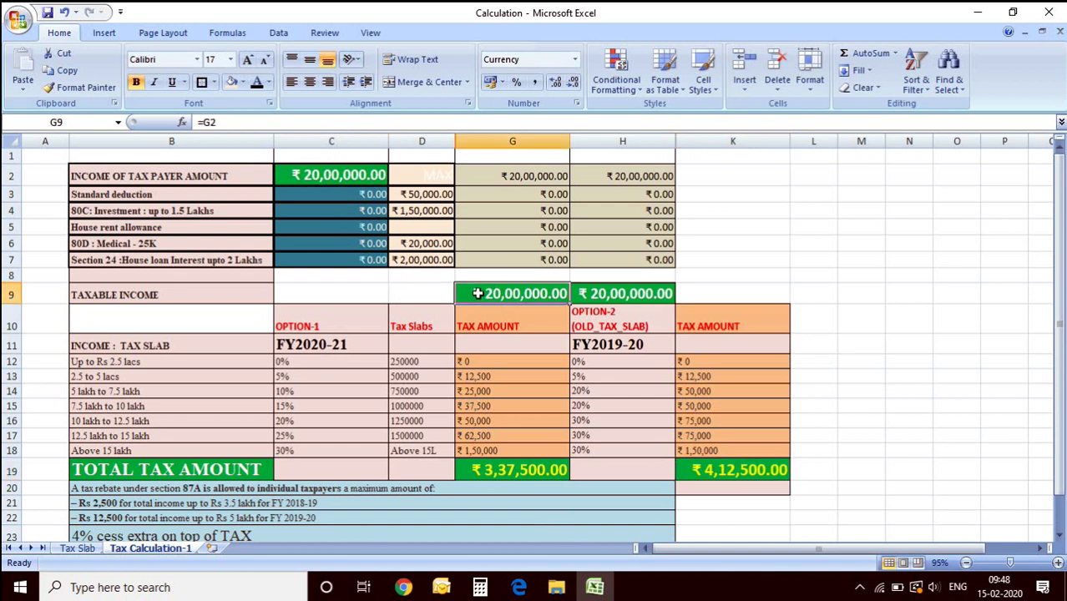
click(615, 302)
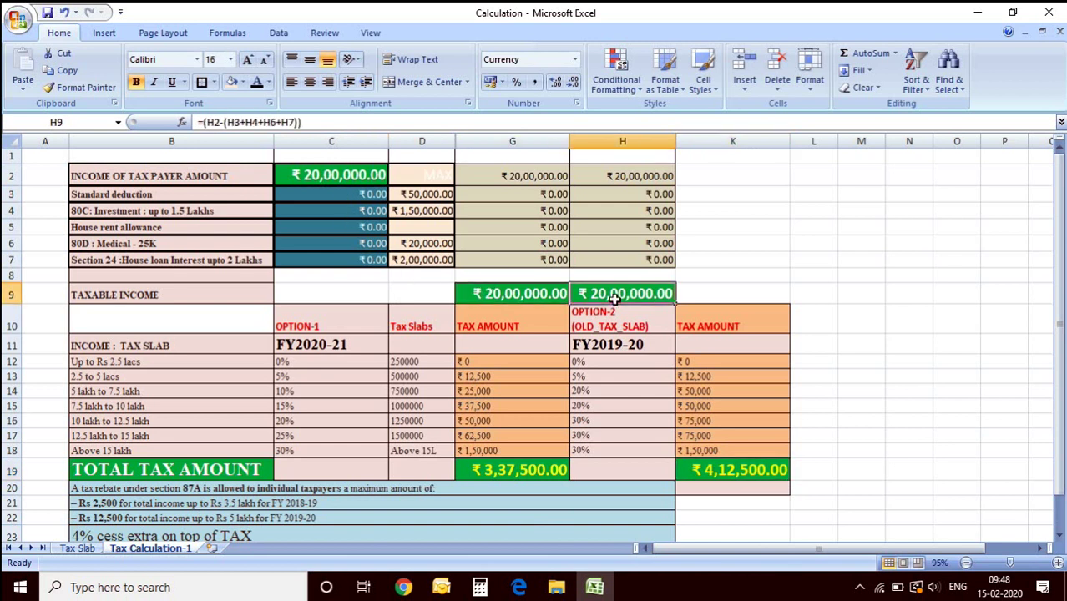
- Set the standard deduction in C3 to 50000
click(328, 197)
text(50000)
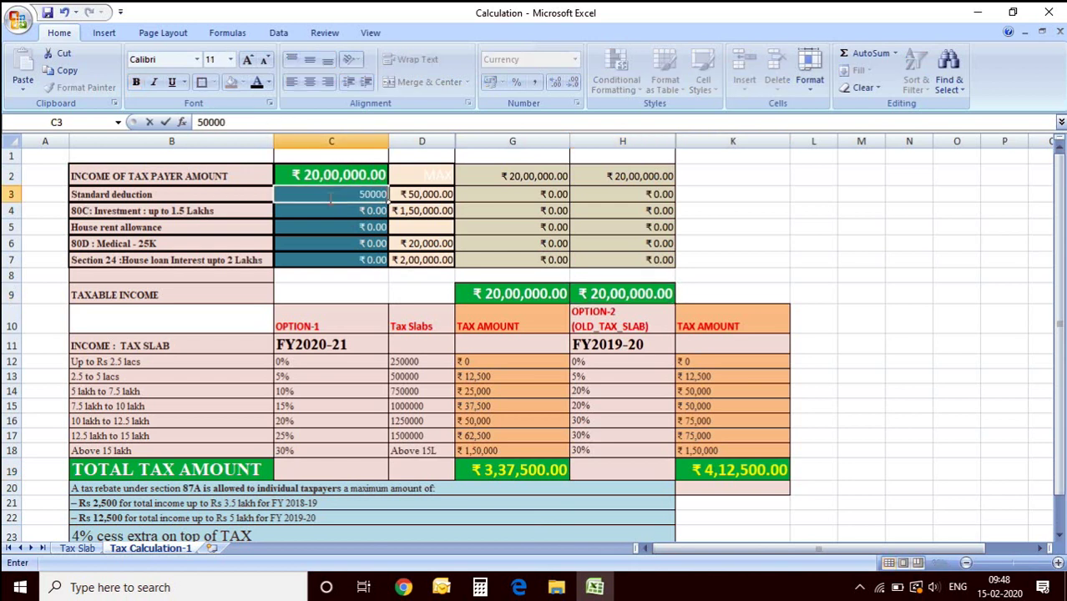
key(Return)
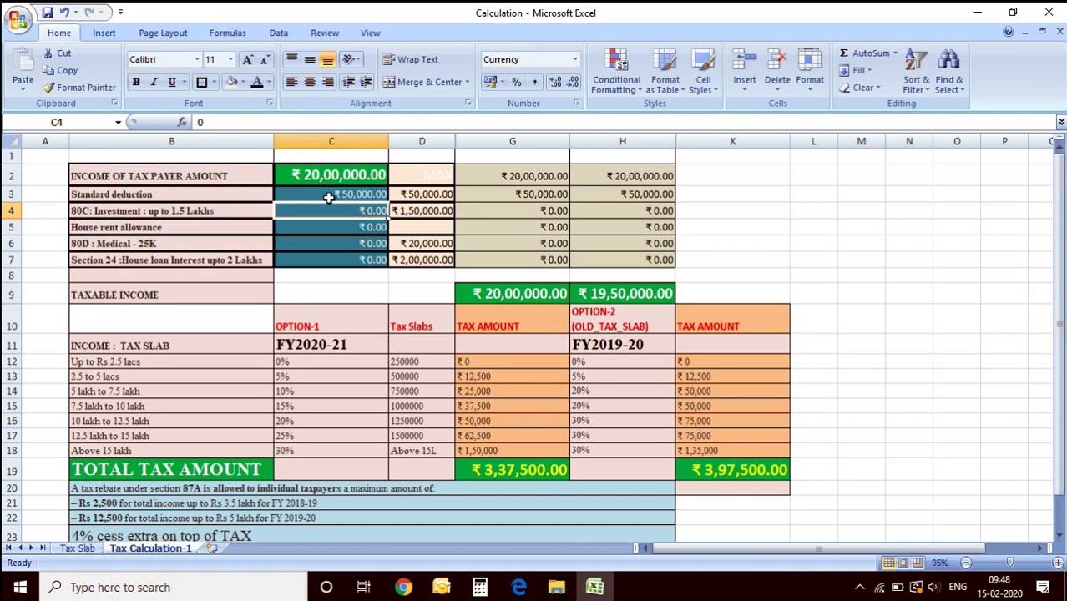
- Set the 80C investment deduction in C4 to 150000 and the house rent allowance in C5 to 90000
text(150000)
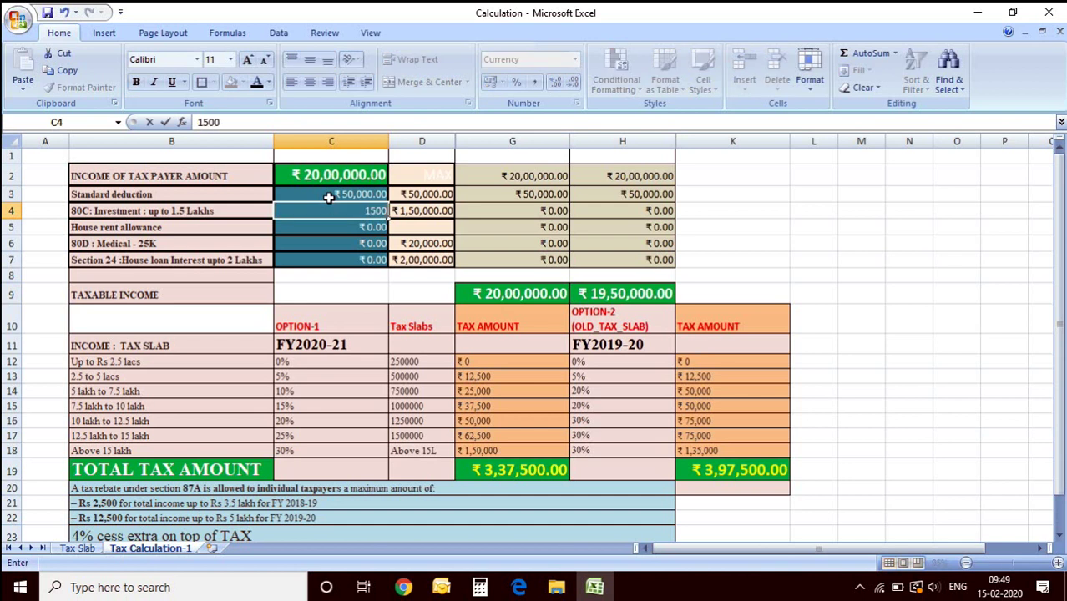
key(Return)
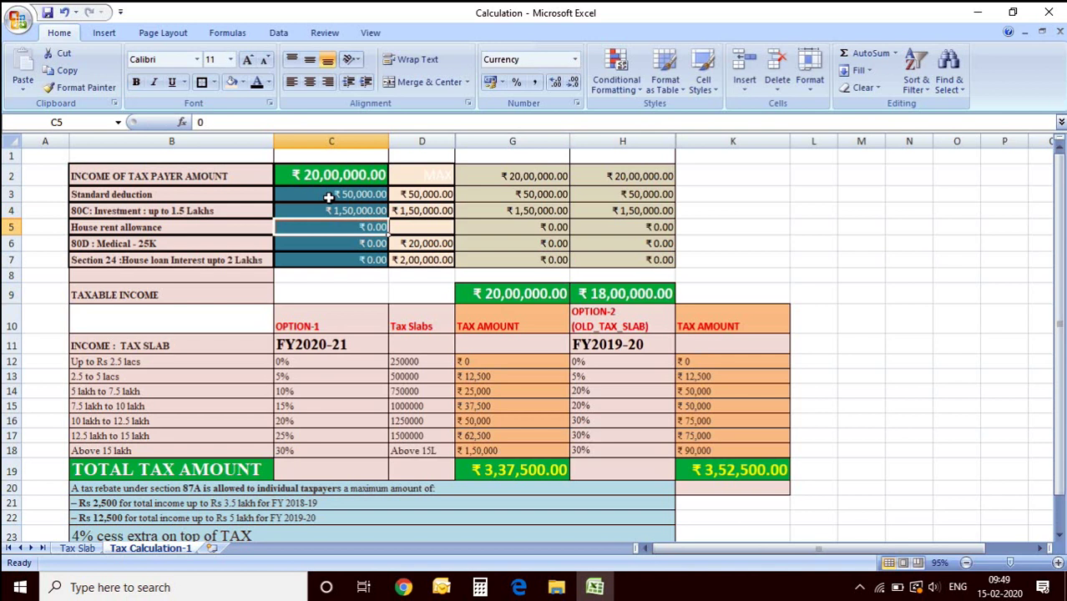
text(900000)
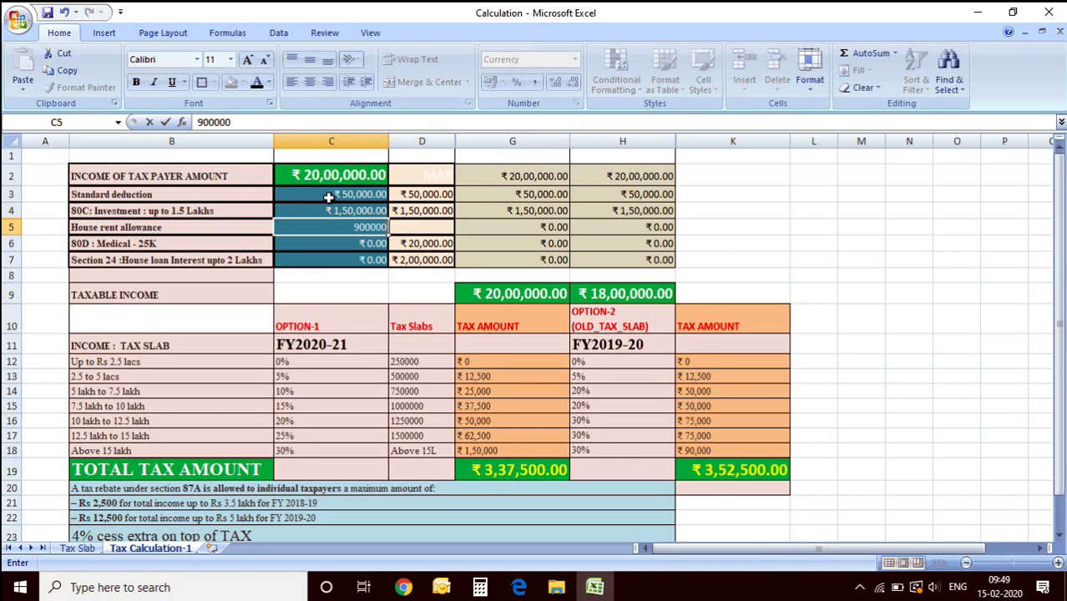
key(BackSpace)
key(Return)
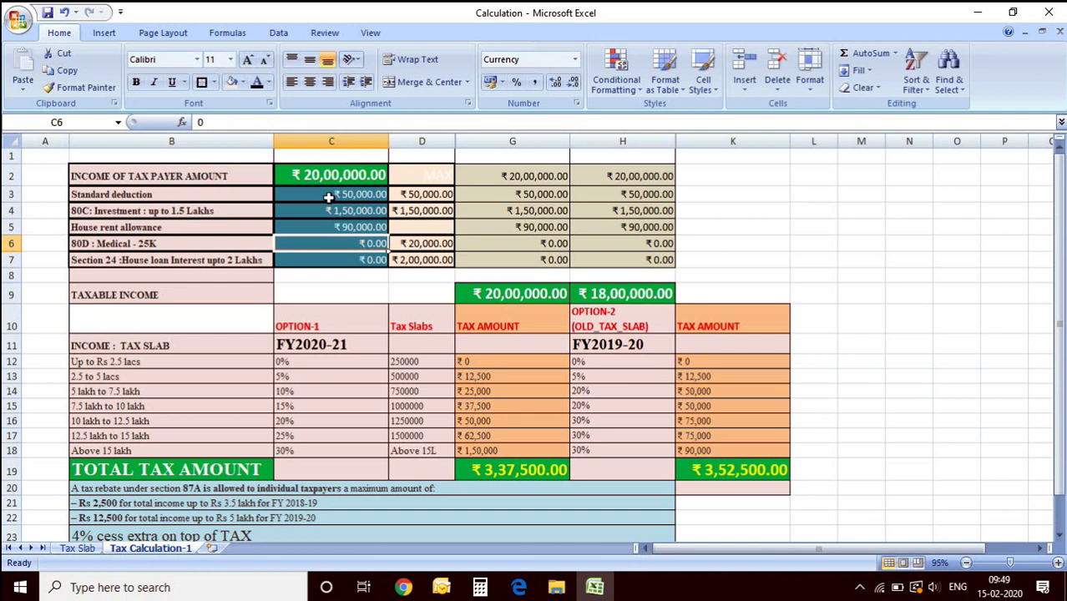
- Set the 80D medical deduction in C6 to 25000 and the Section 24 house loan interest in C7 to 200000
text(25000)
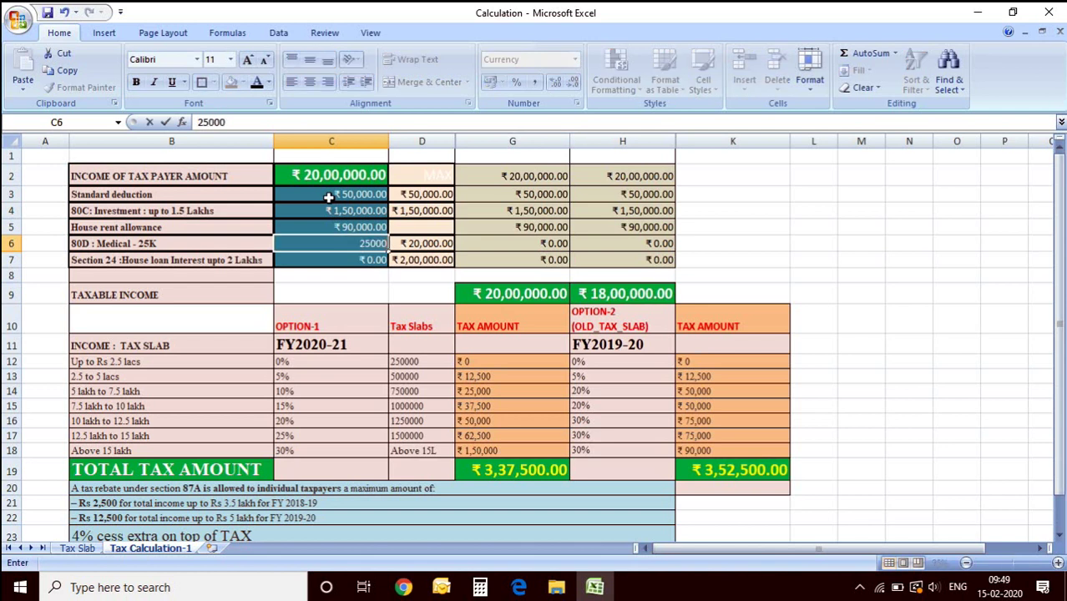
key(Return)
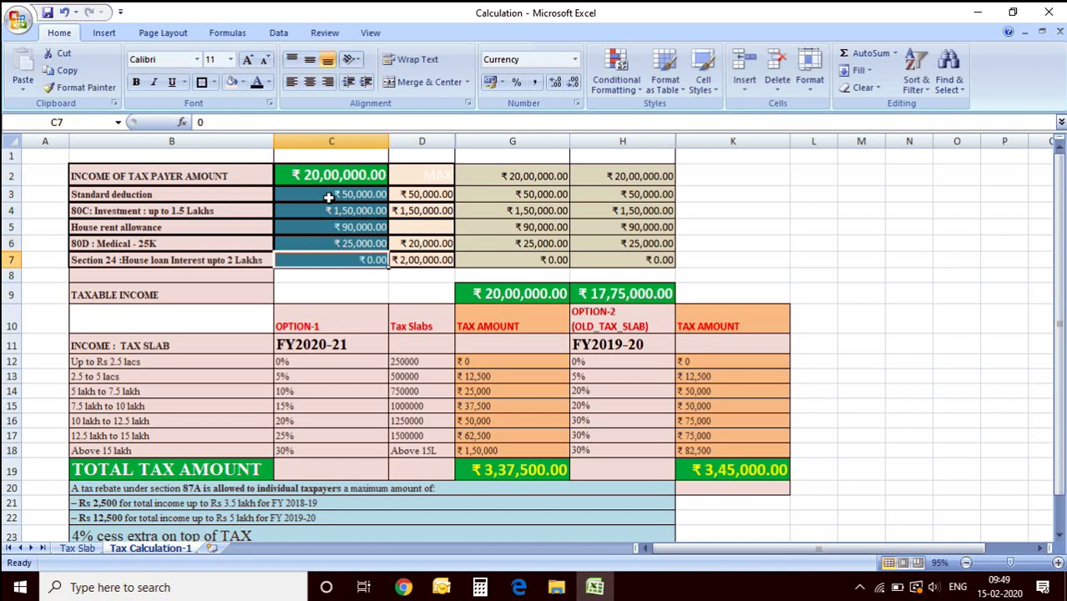
text(2000)
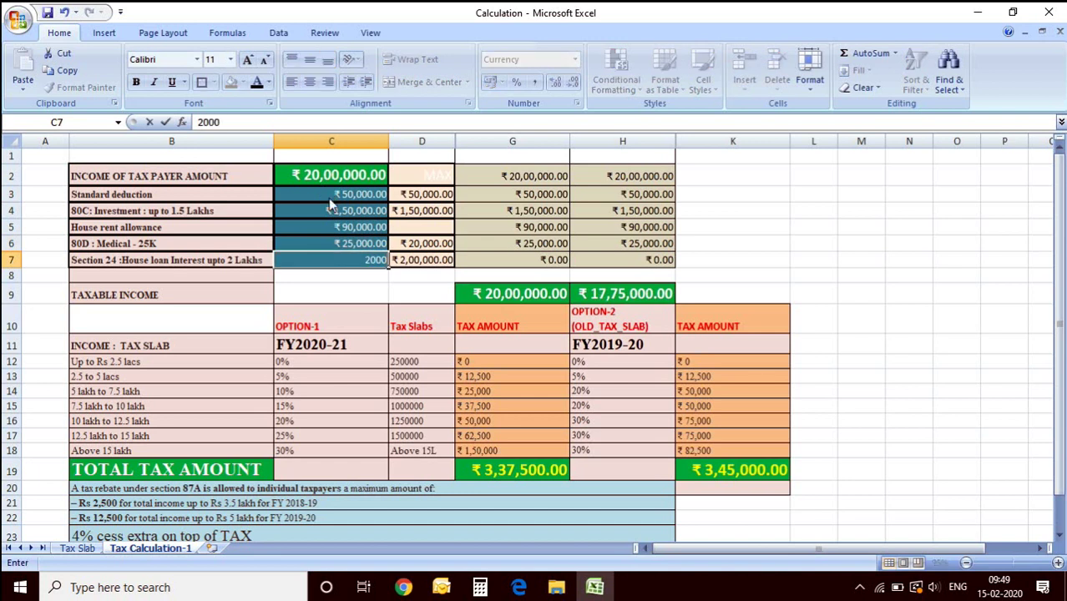
text(00)
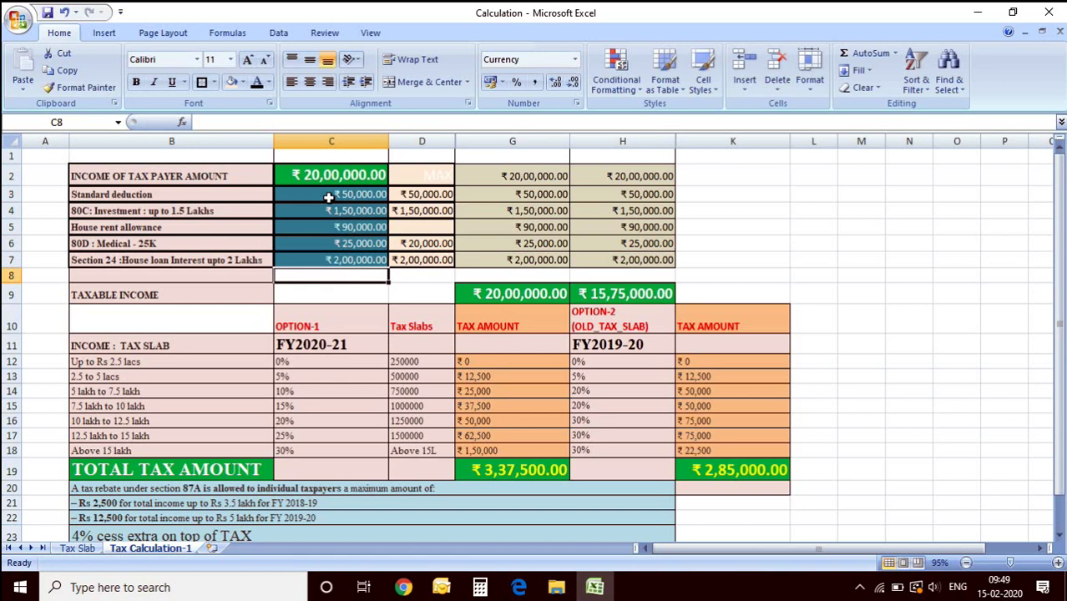
- Examine the deductions listed for both options and the taxable income formulas in H9 and G9 against the income in C2
click(657, 197)
drag(657, 197, 657, 273)
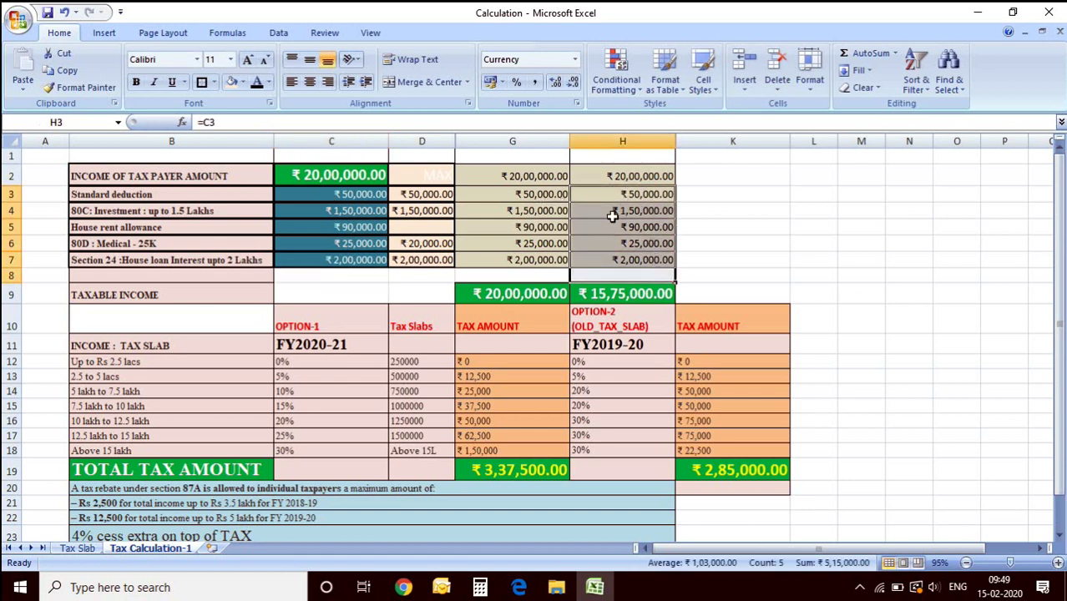
click(612, 217)
click(660, 275)
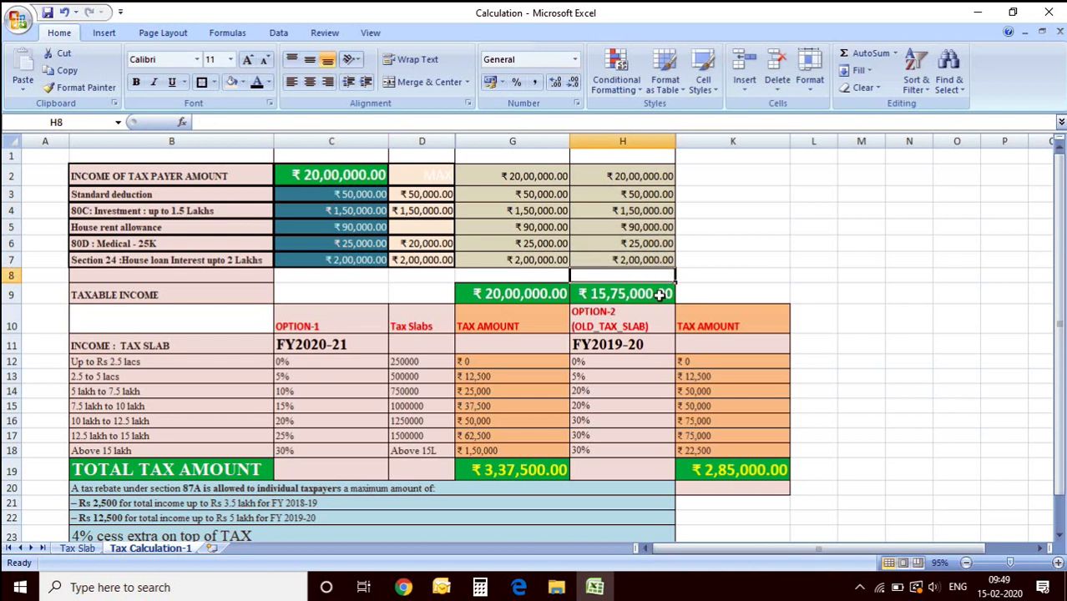
click(346, 177)
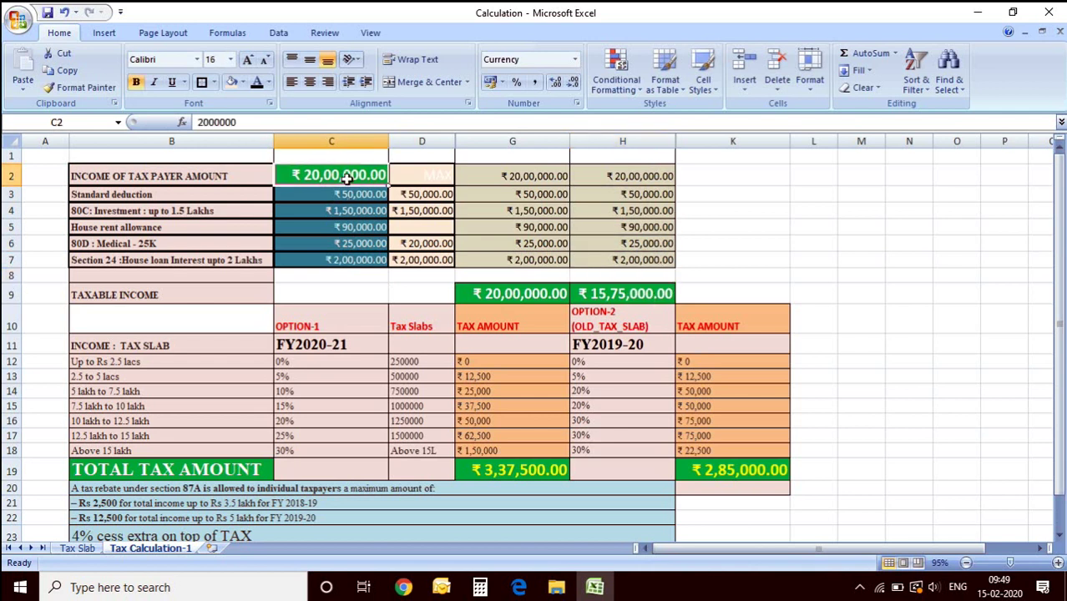
click(649, 297)
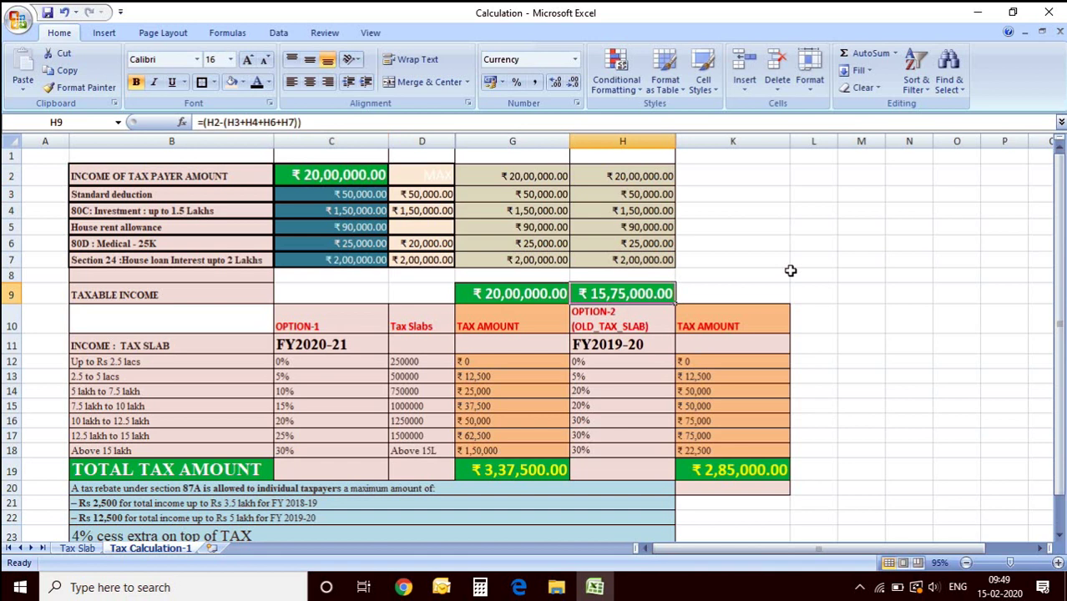
drag(639, 194, 624, 261)
drag(521, 195, 525, 263)
click(526, 296)
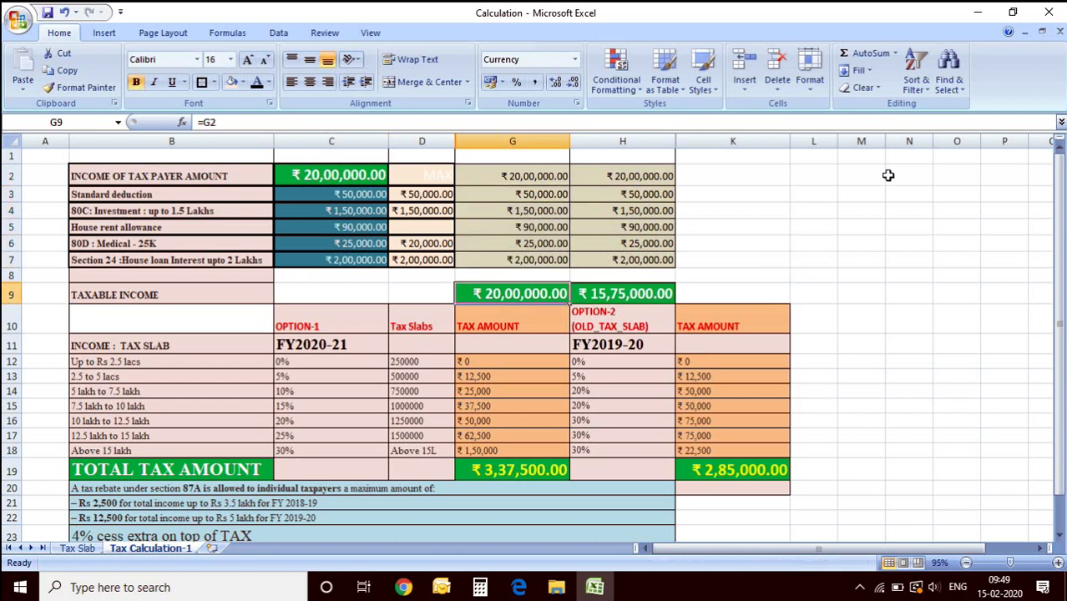
- Compare the total tax amounts of the new and old slabs in G19 and K19
click(514, 469)
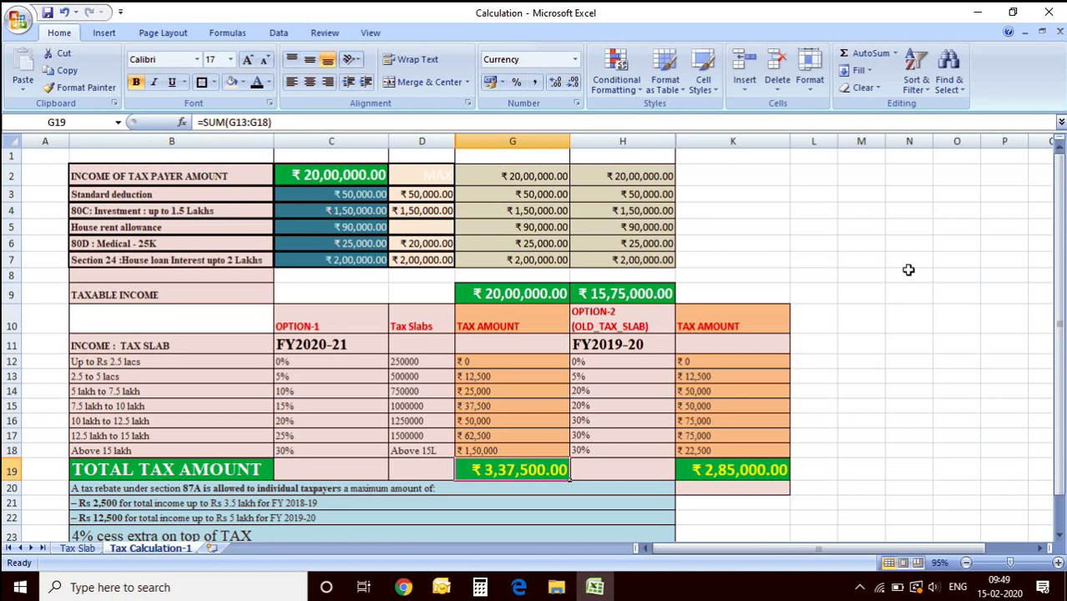
click(761, 471)
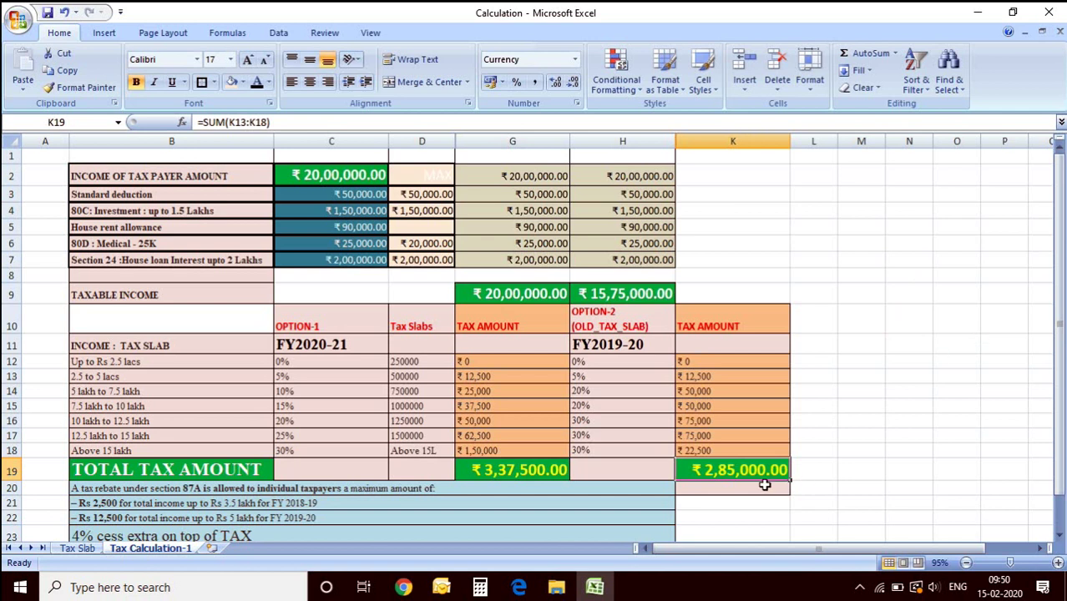
click(516, 472)
click(725, 473)
click(516, 474)
click(766, 467)
click(541, 465)
click(734, 470)
click(823, 471)
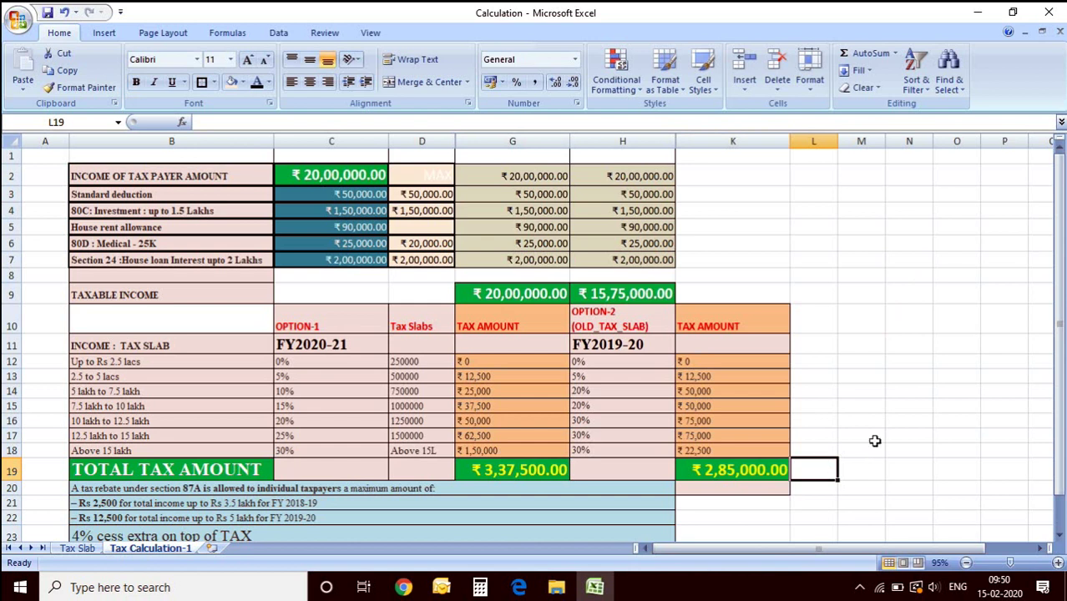
- Label M18 "Difference" and calculate the gap between the two total tax amounts in M19 with =G19-K19
click(857, 453)
text(Difference)
key(Return)
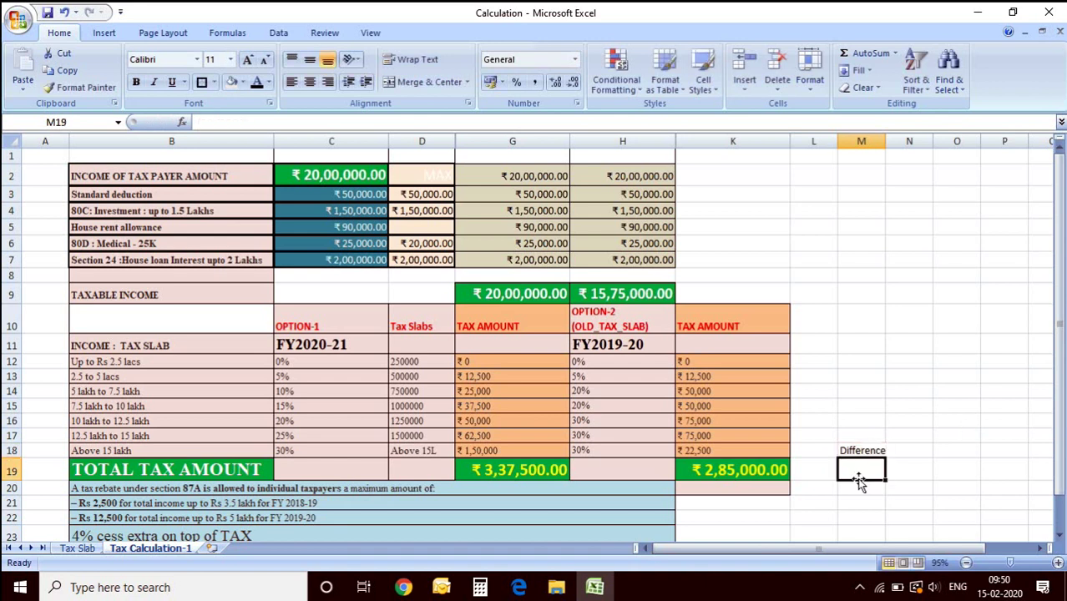
text(=)
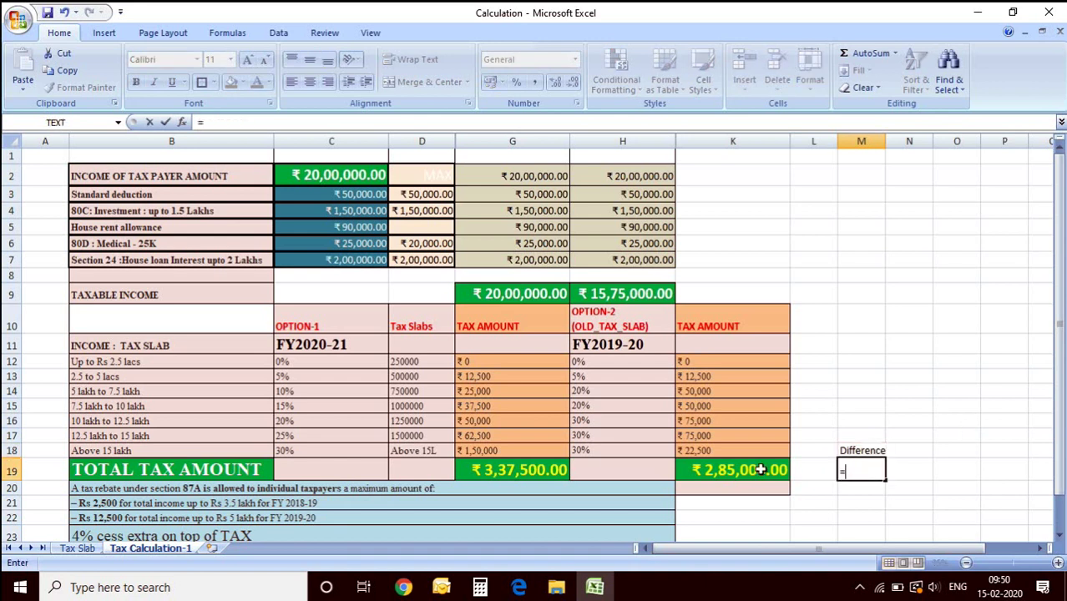
click(518, 469)
text(-)
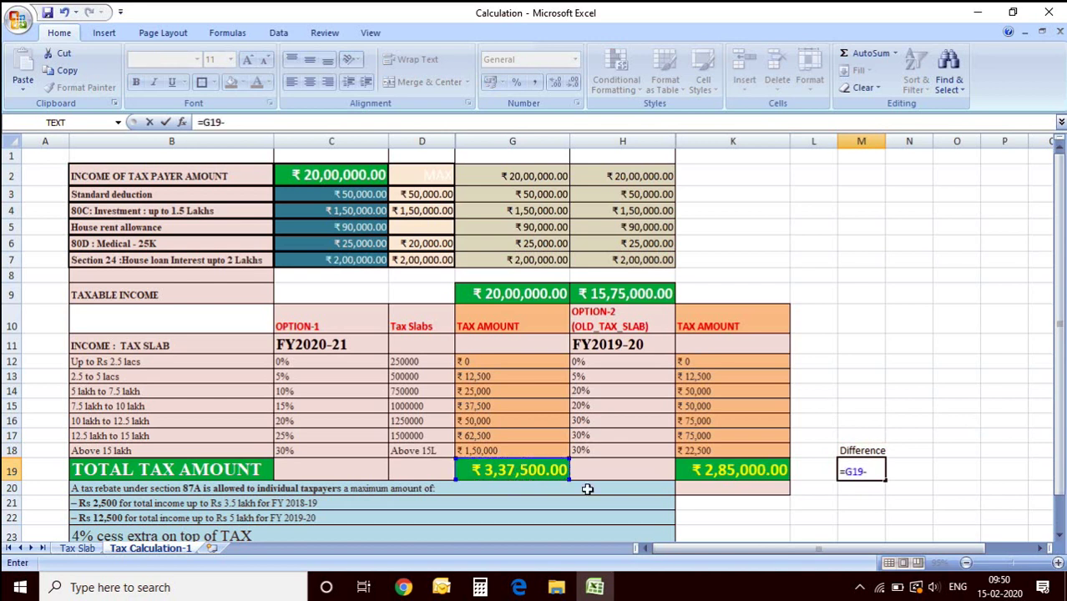
click(715, 471)
key(Return)
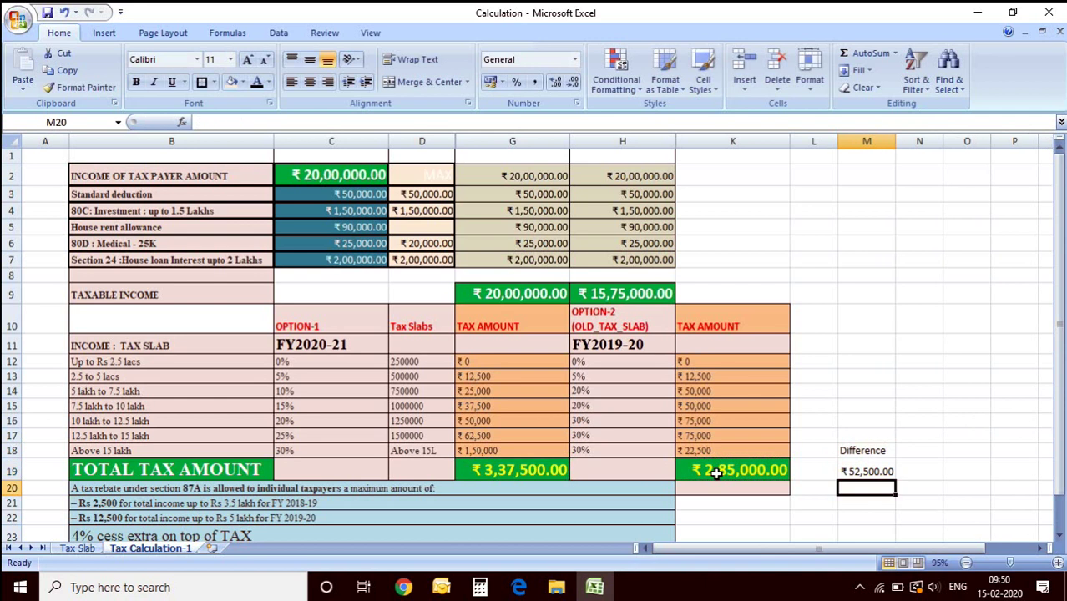
- Set the font size of M18:M19 to 16 and widen column M slightly, keeping the cells in place
drag(888, 449, 878, 471)
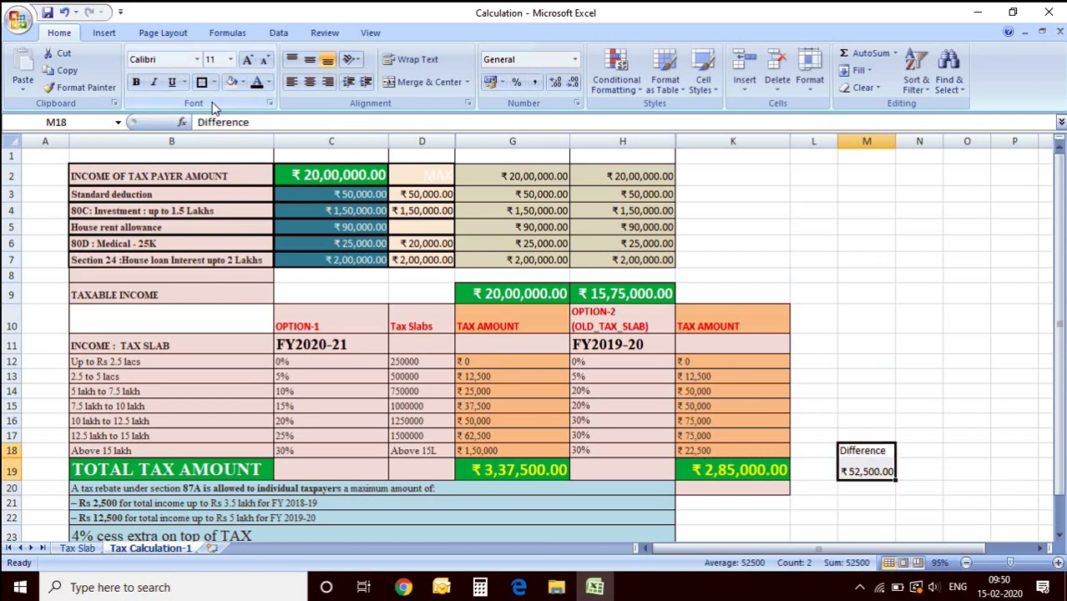
click(223, 60)
text(16)
key(Return)
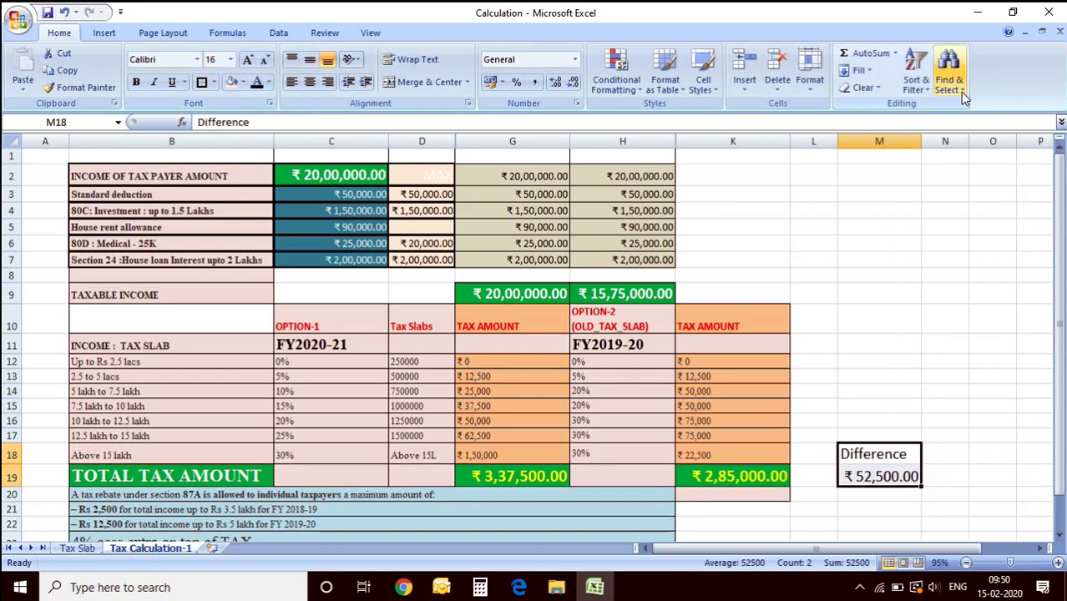
drag(922, 141, 931, 142)
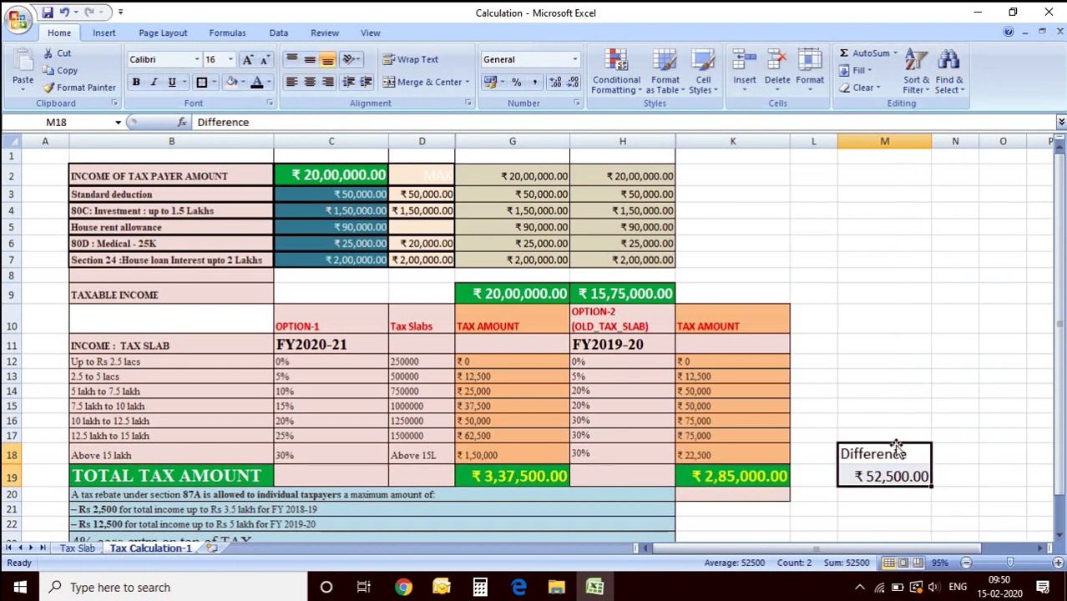
drag(895, 446, 902, 477)
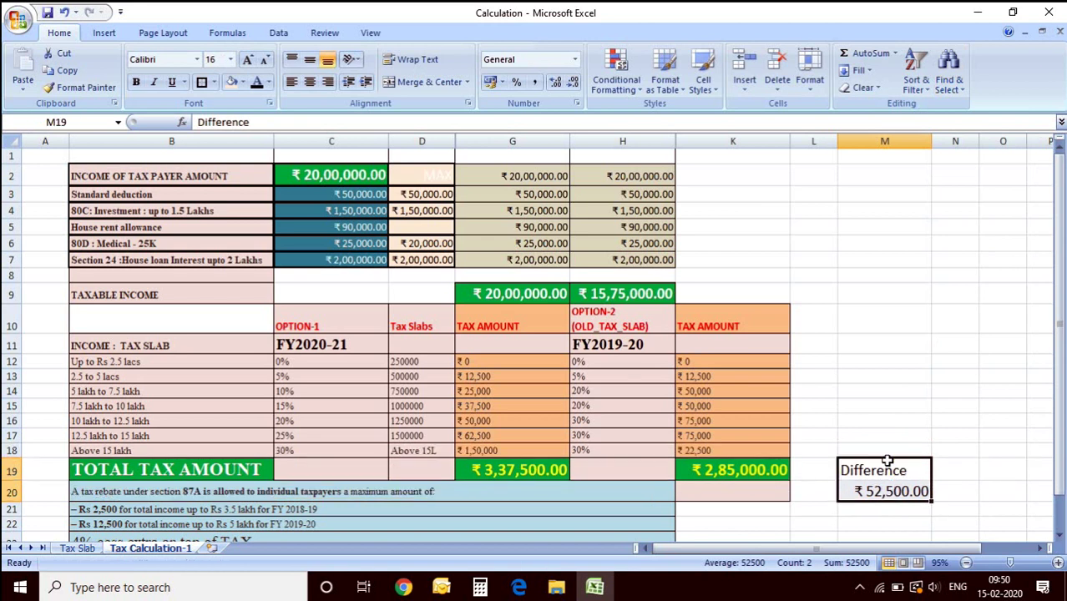
key(ctrl+z)
- Copy the formatting of the total tax amount in K19 onto the difference cells M18:M19
click(732, 477)
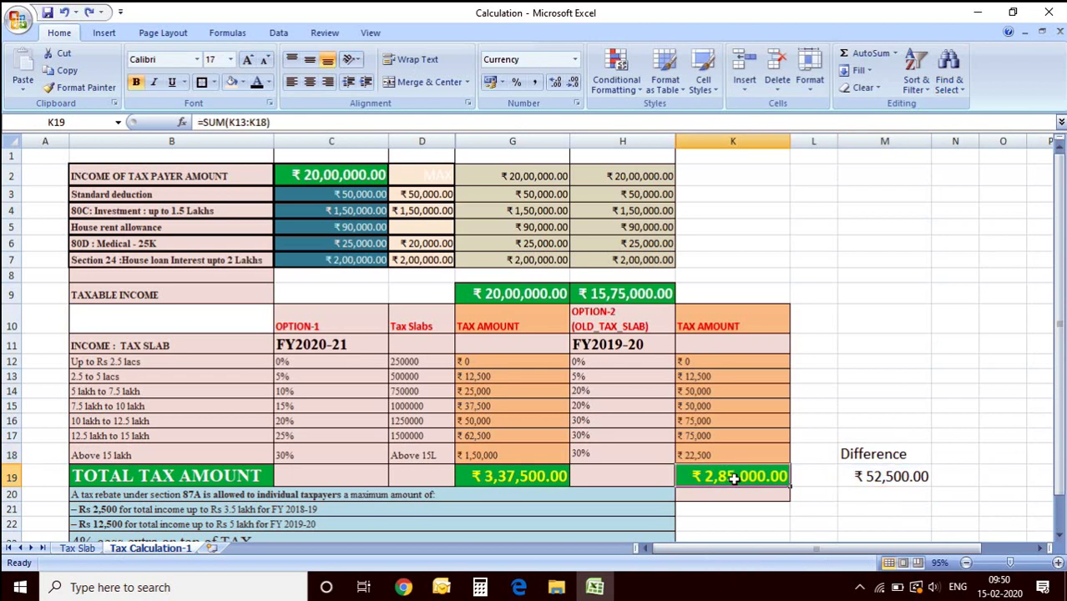
click(83, 87)
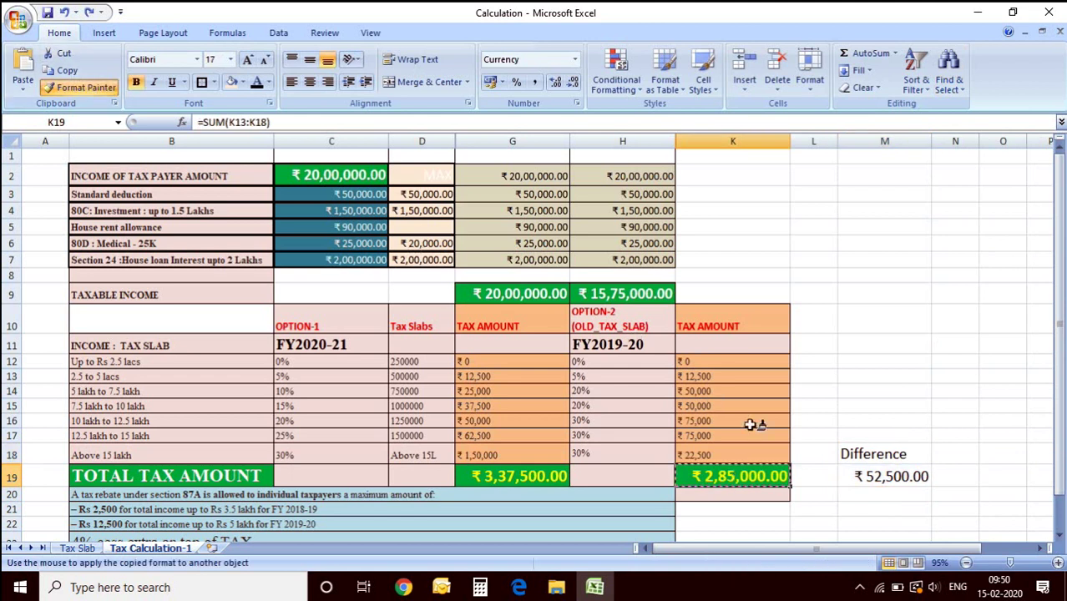
mouse_move(885, 450)
mouse_down()
mouse_move(886, 474)
mouse_move(897, 479)
mouse_up()
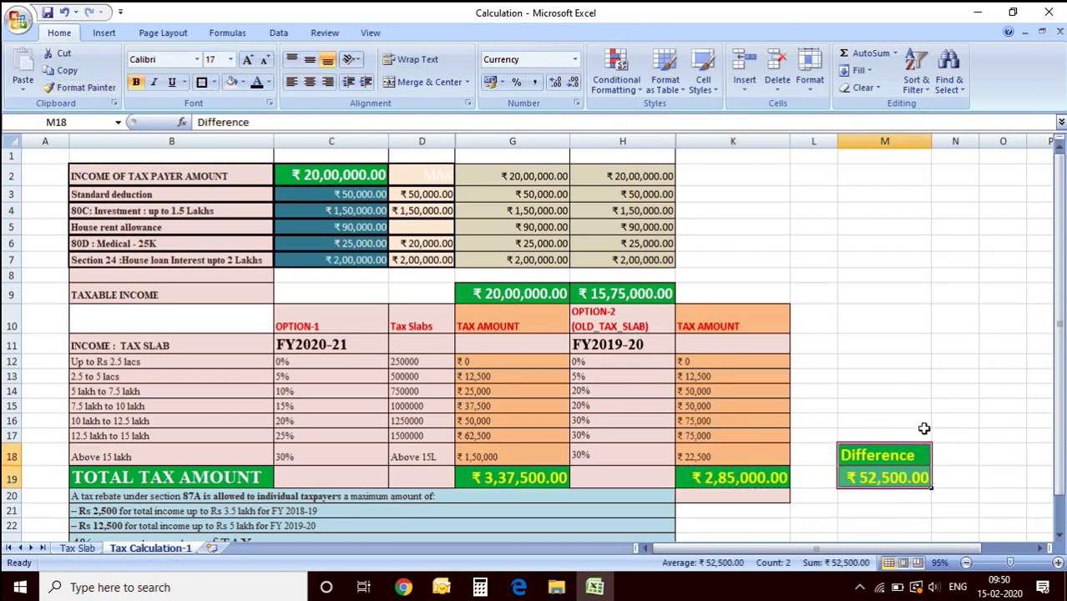
click(924, 432)
click(960, 453)
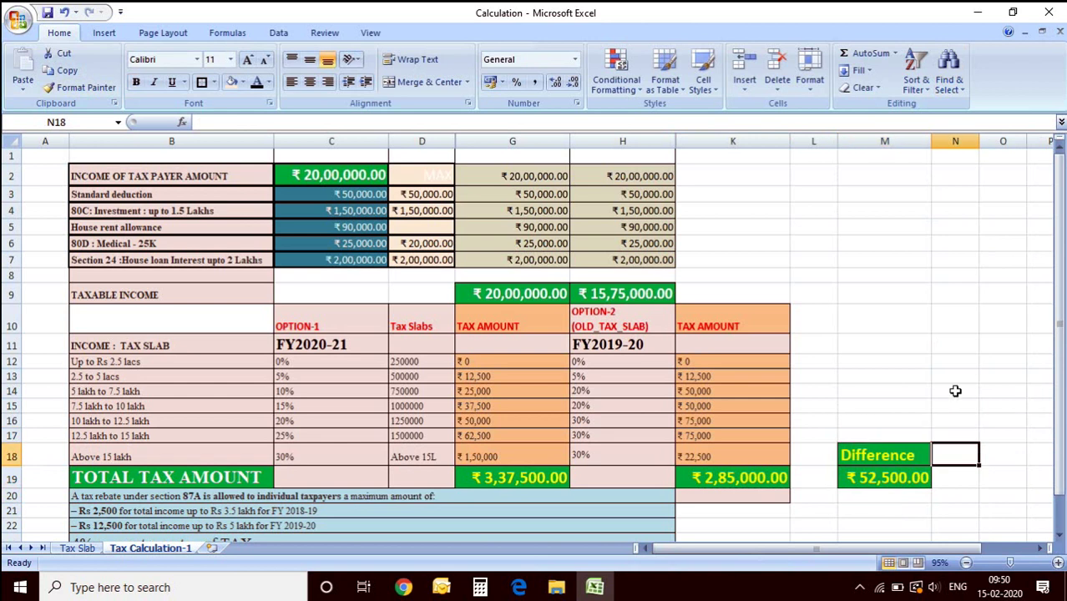
- Set the taxpayer's income in C2 to 1800000 and compare the totals in G19 and K19 with the difference in M19
click(312, 177)
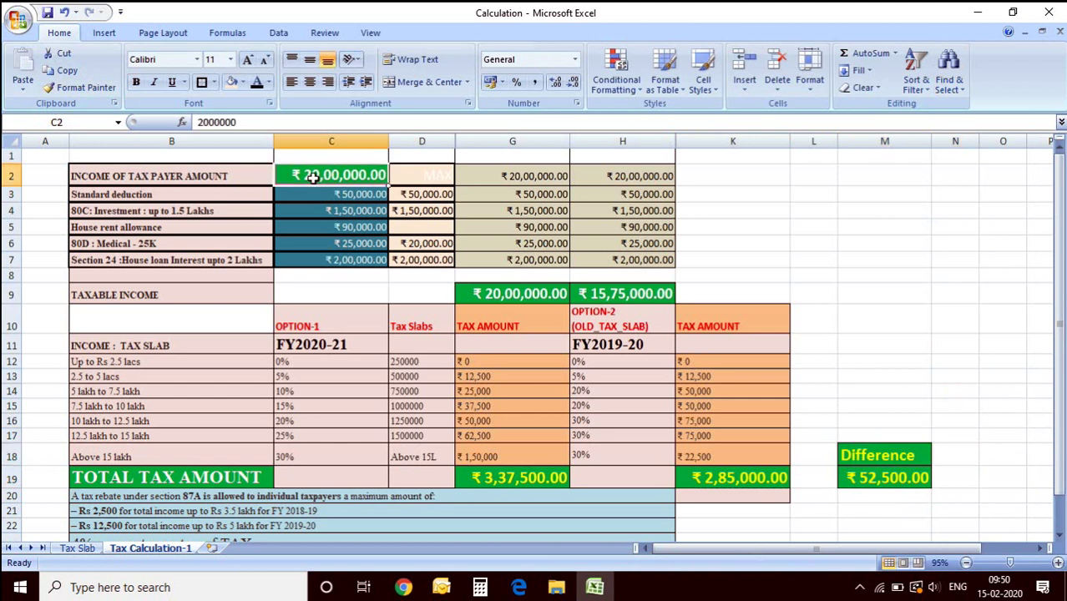
click(211, 122)
drag(210, 122, 198, 122)
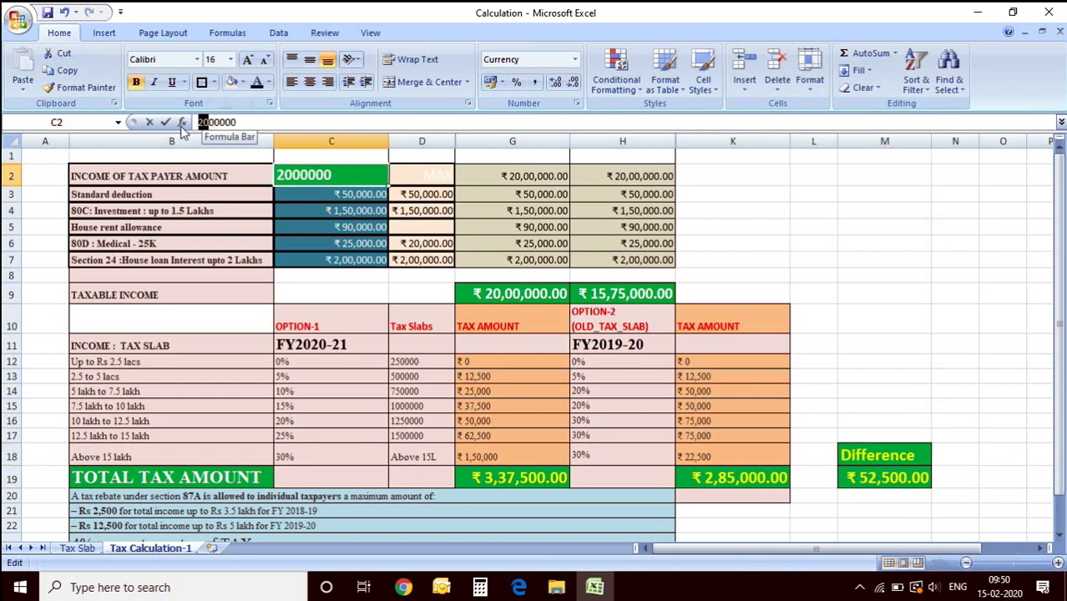
key(BackSpace)
text(18)
key(Return)
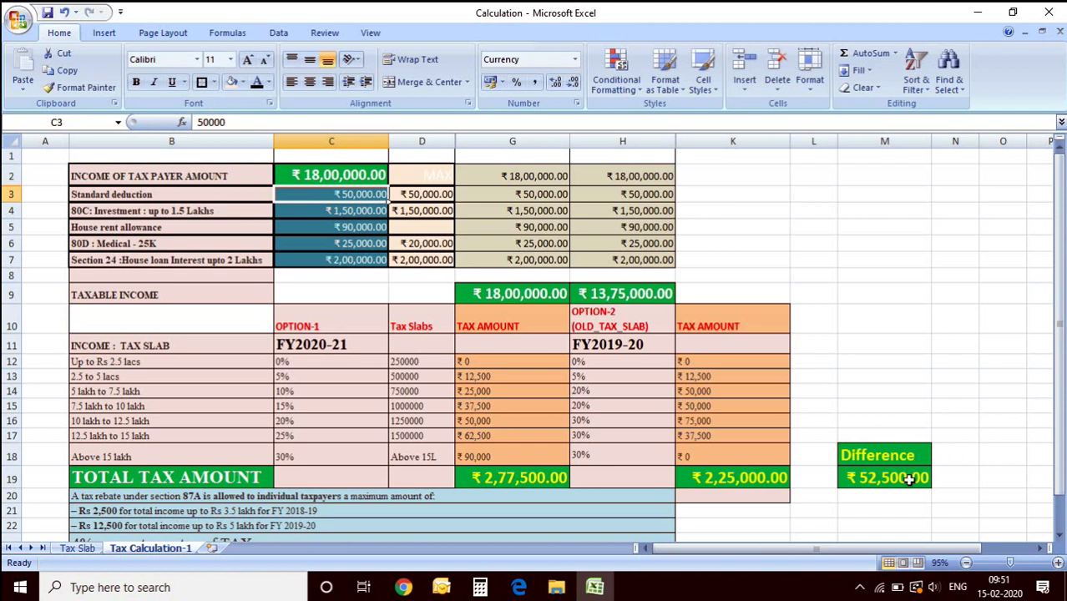
click(500, 472)
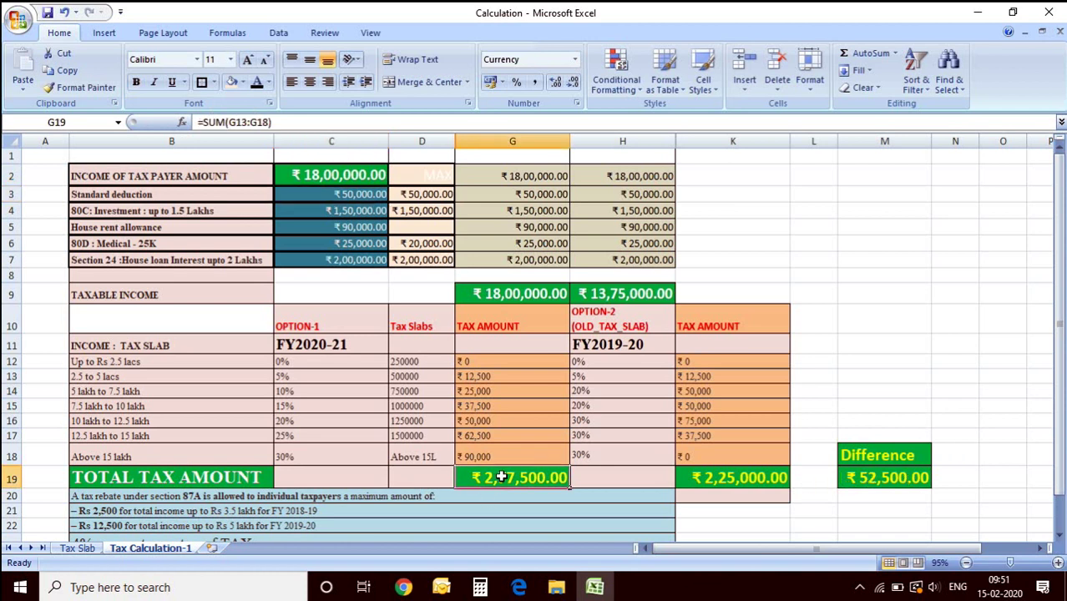
click(746, 477)
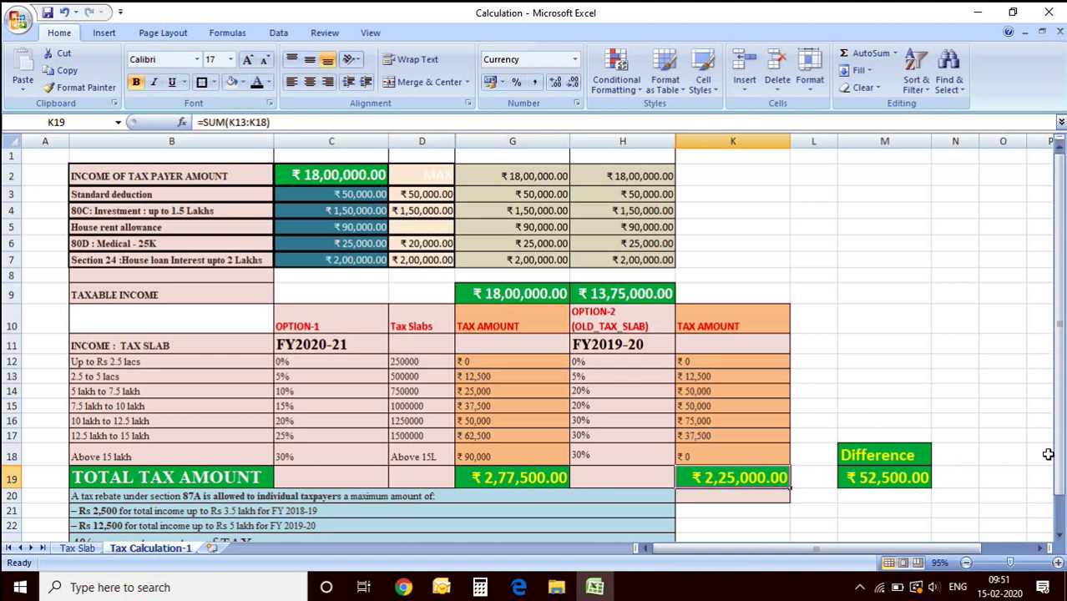
click(905, 476)
- Set the taxpayer's income in C2 to 1600000
click(318, 177)
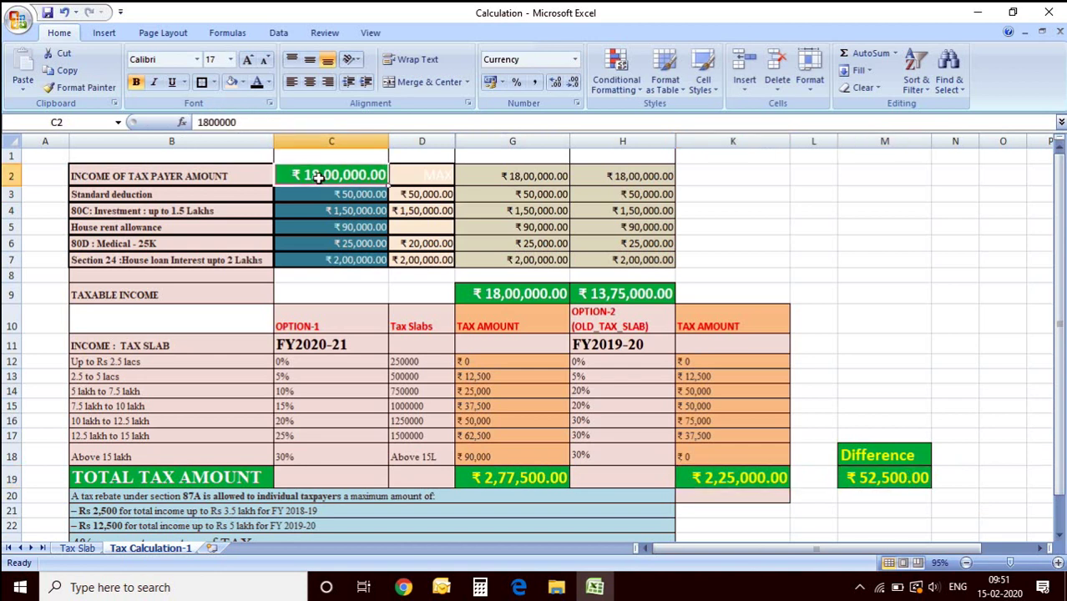
drag(210, 122, 203, 122)
text(6)
key(Return)
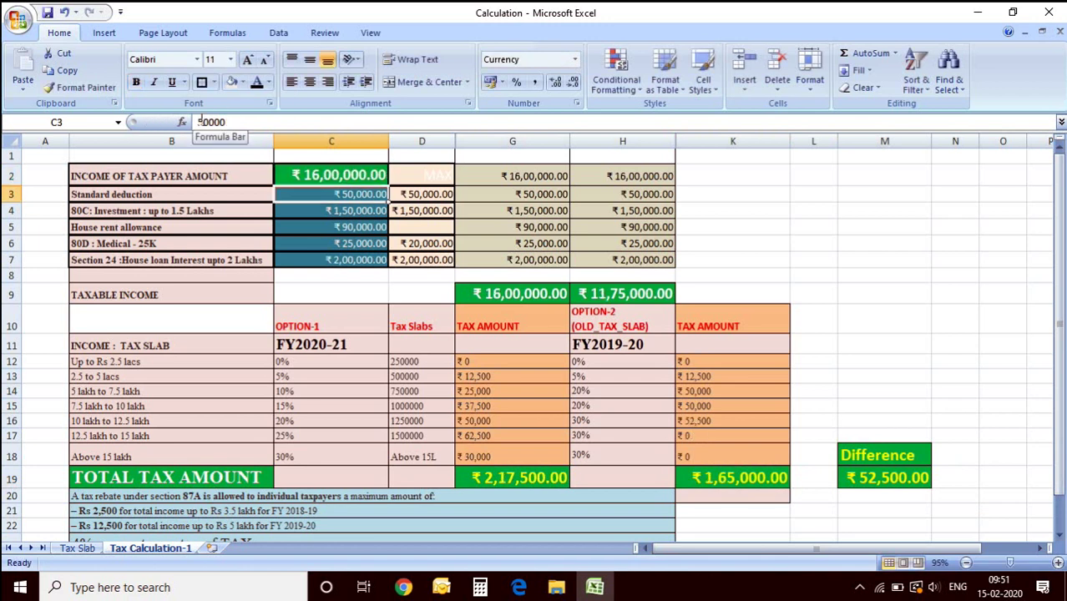
- Review the Above 15 lakh slab's rates in row 18 and set the taxpayer's income in C2 to 1400000
click(145, 455)
click(373, 451)
click(606, 458)
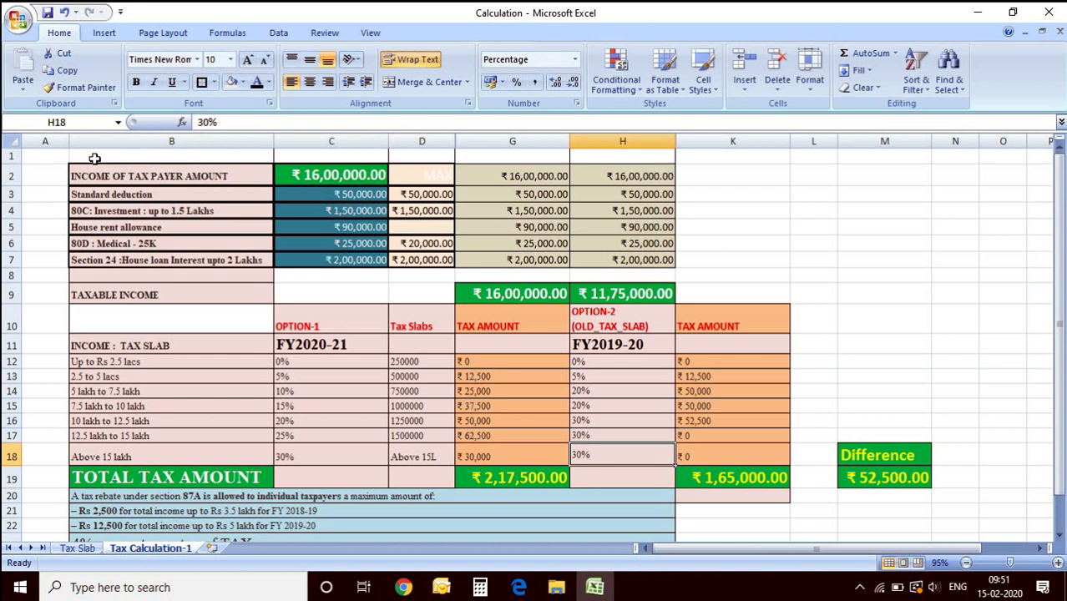
click(325, 176)
click(210, 122)
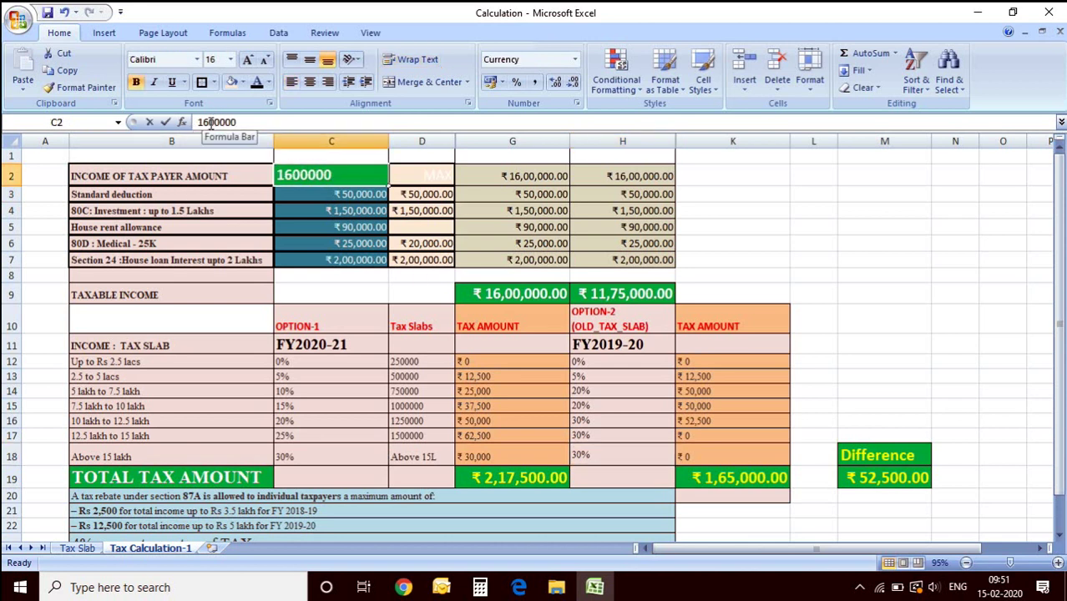
text(4)
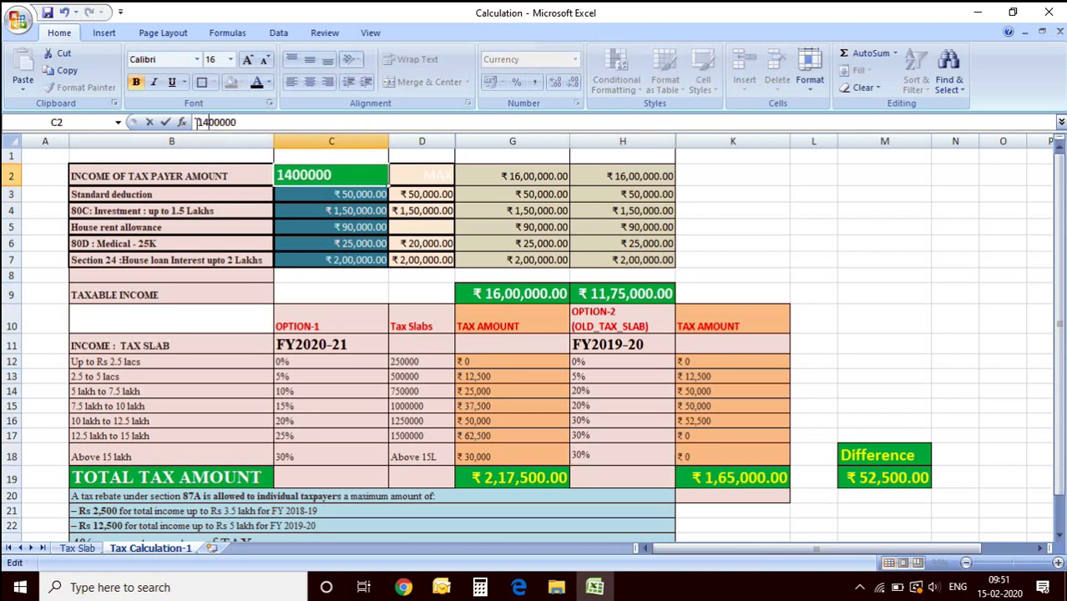
key(Return)
- Compare the total tax amounts in G19 and K19 with the difference in M19
click(880, 455)
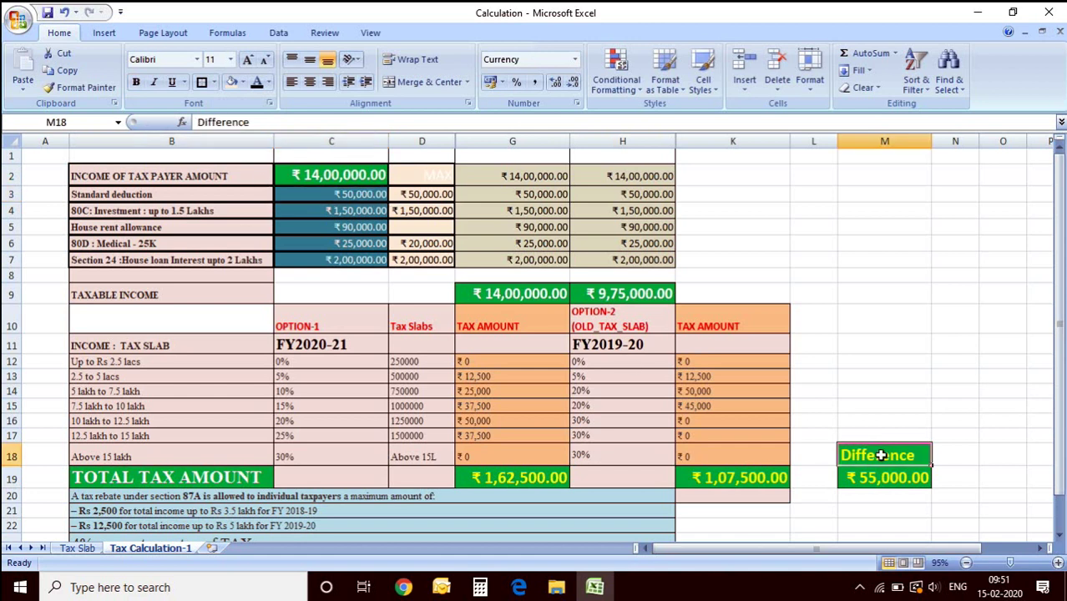
click(889, 478)
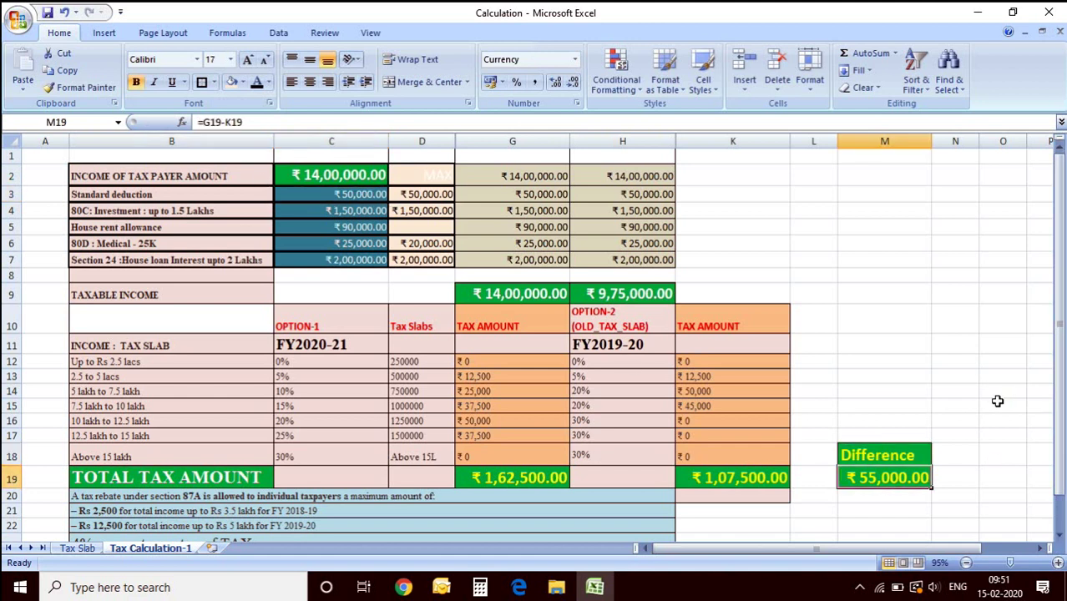
click(543, 476)
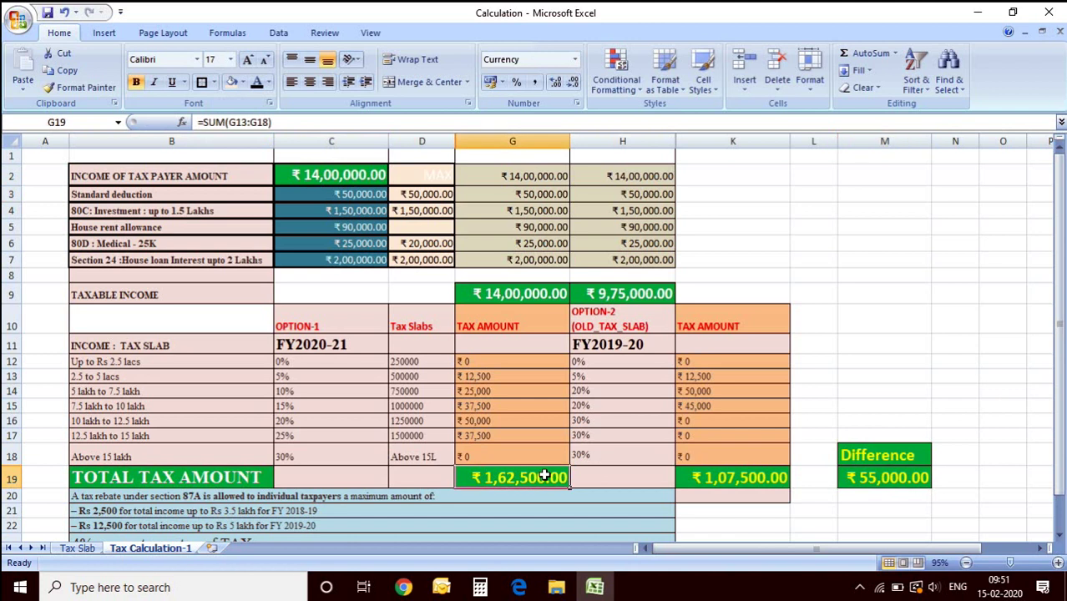
click(726, 477)
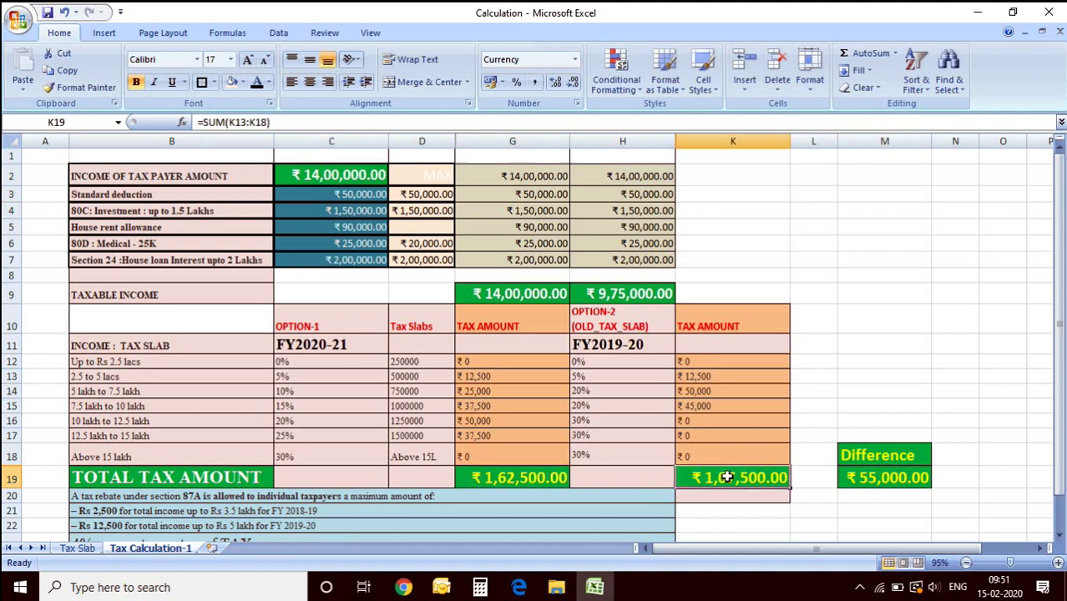
click(868, 477)
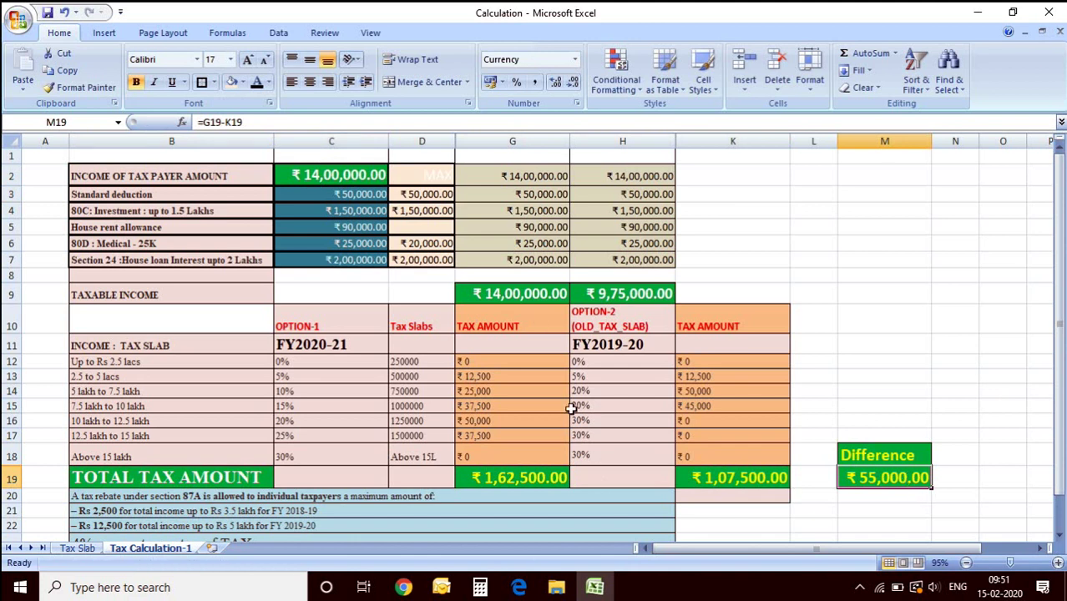
- Set the taxpayer's income in C2 to 1200000
click(321, 178)
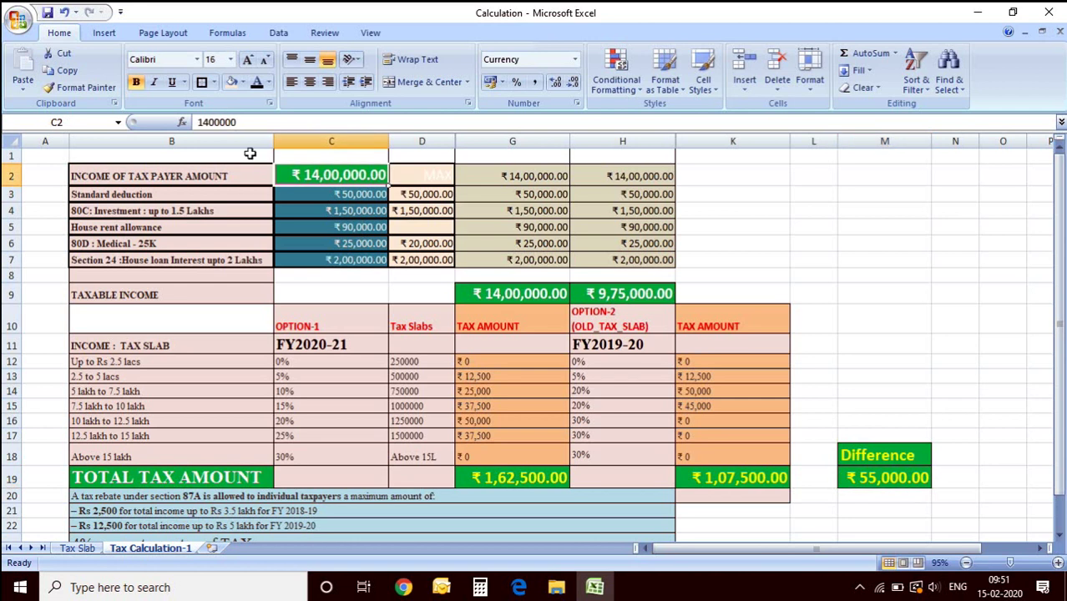
click(209, 123)
key(BackSpace)
text(2)
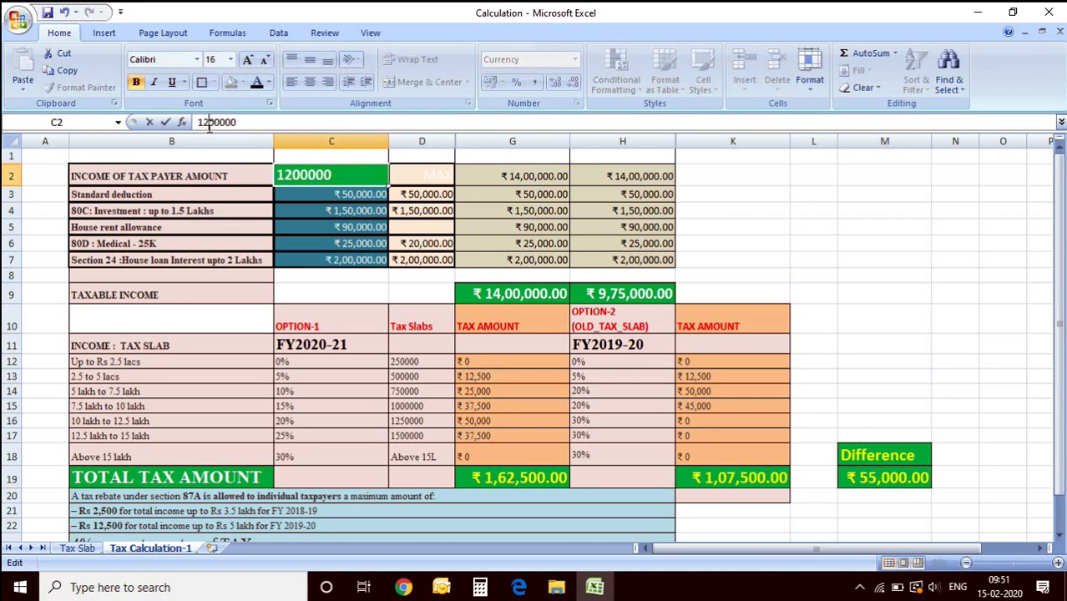
key(Return)
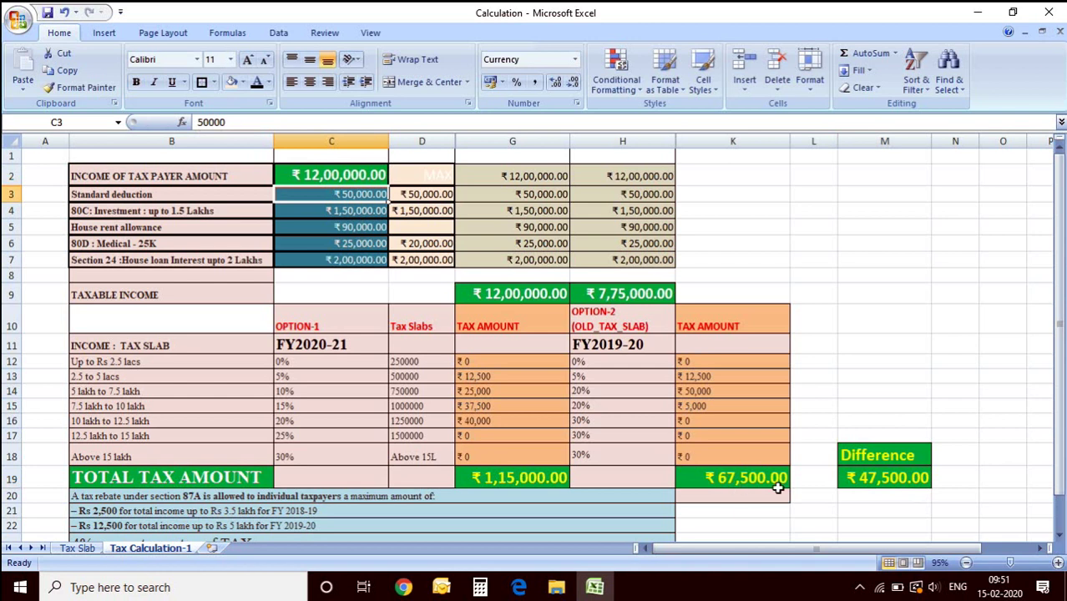
- Change the font color of the Difference label in M18 to the standard red
click(914, 457)
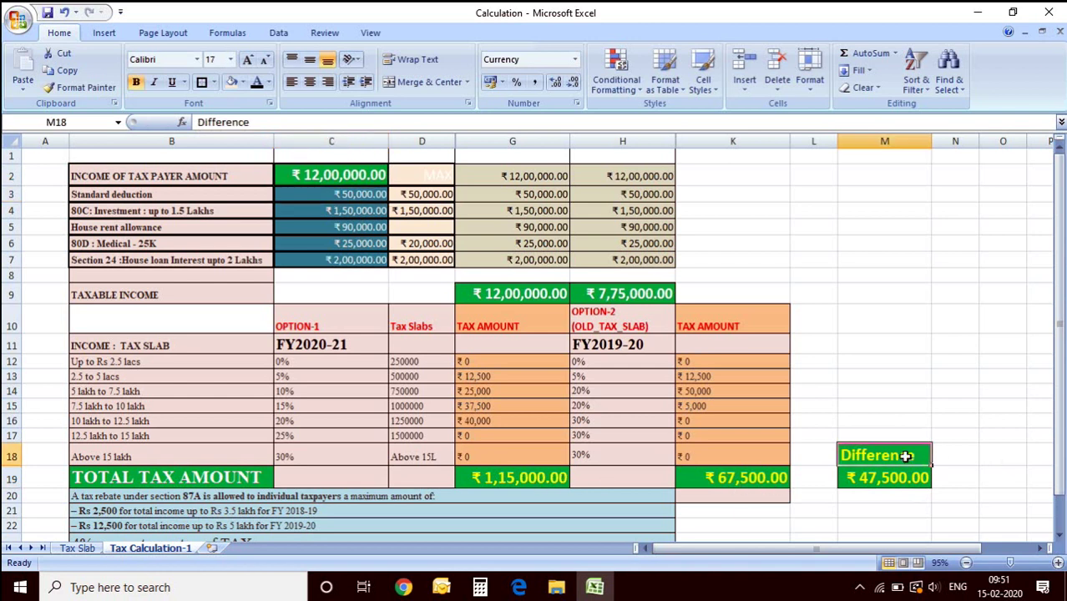
click(269, 84)
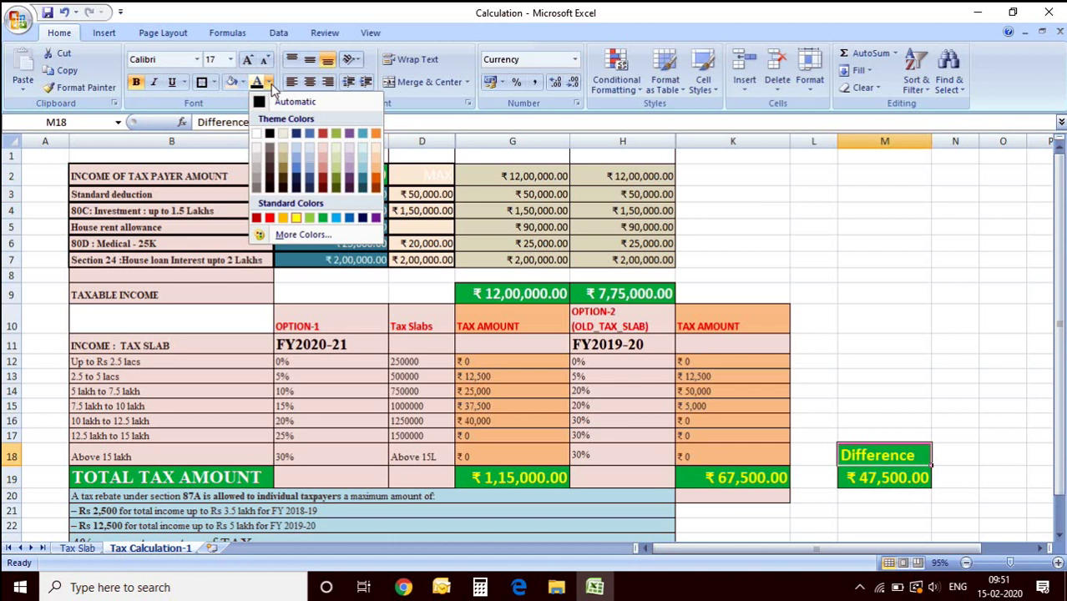
click(270, 218)
click(825, 289)
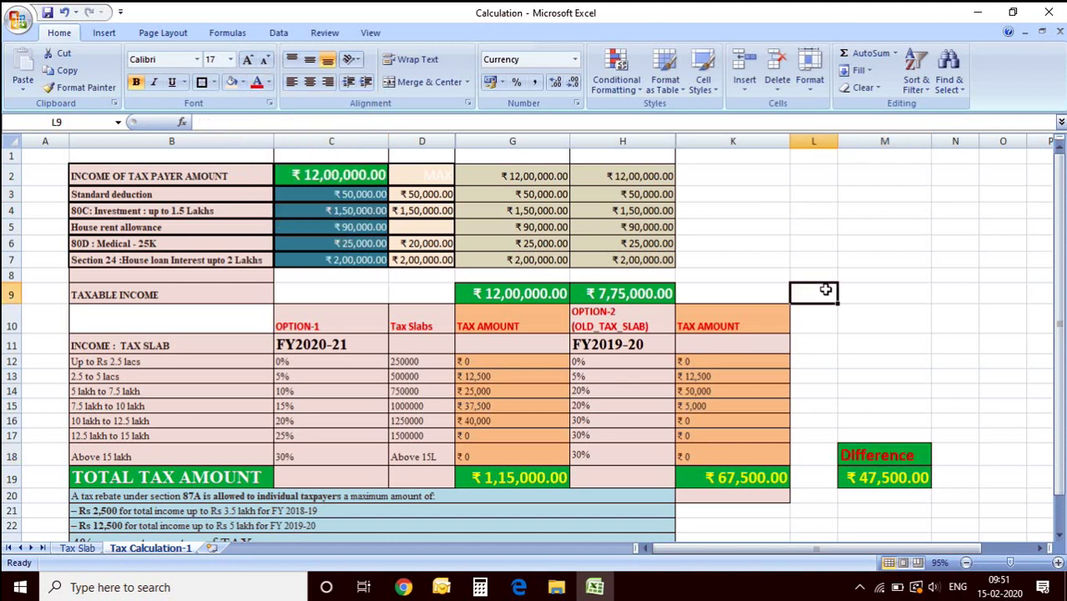
- Review the new-slab tax total in G19 and the standard deduction, house rent and home loan interest amounts in column C
click(519, 477)
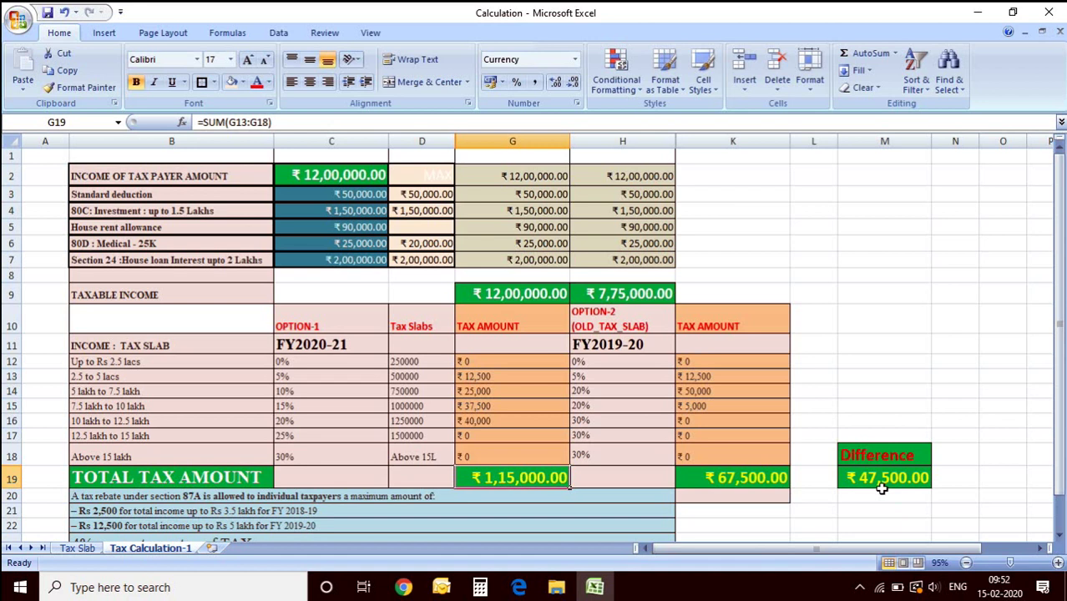
click(223, 196)
click(309, 228)
click(315, 194)
click(319, 227)
click(324, 260)
- Set the taxpayer's income in C2 to 1000000 and check the new-slab tax total in G19
click(316, 172)
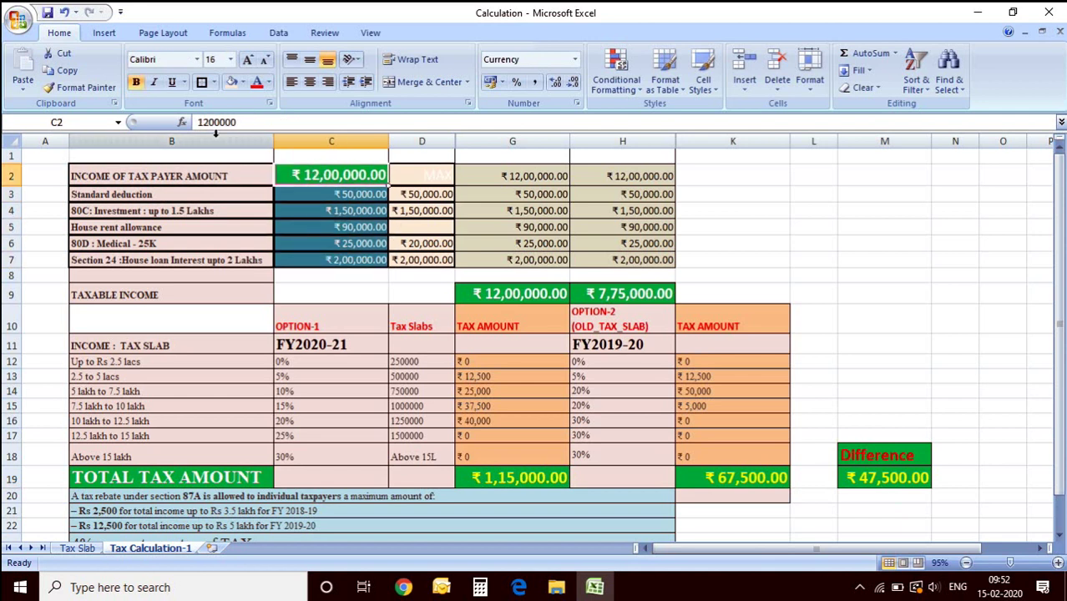
click(201, 122)
key(Delete)
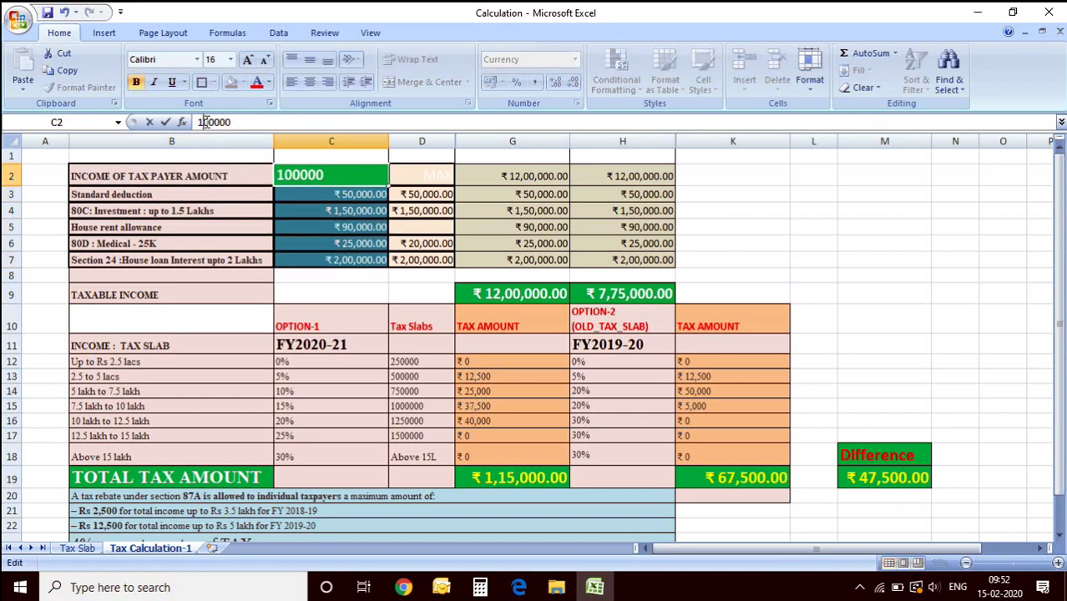
key(Return)
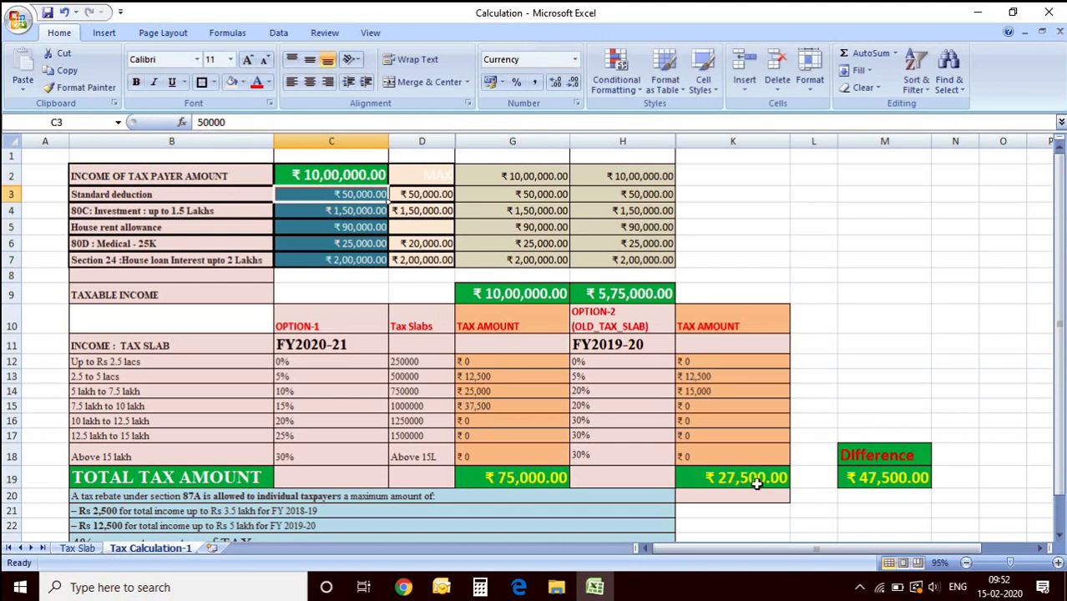
click(513, 470)
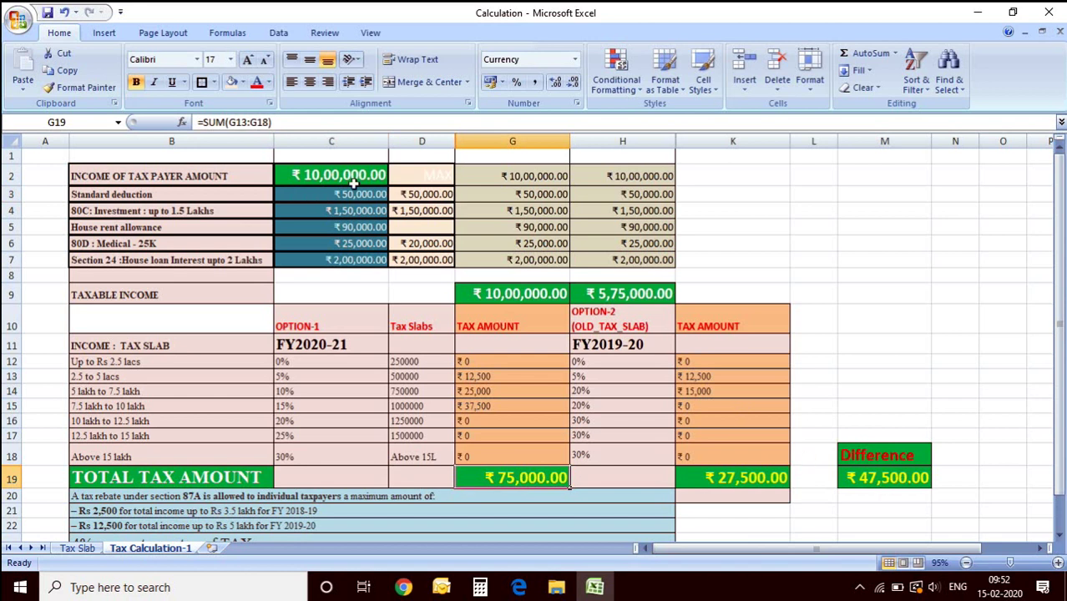
- Set the taxpayer's income in C2 to 900000 and check the old-slab total in K19 and the difference in M19
click(354, 172)
click(209, 122)
key(BackSpace)
key(BackSpace)
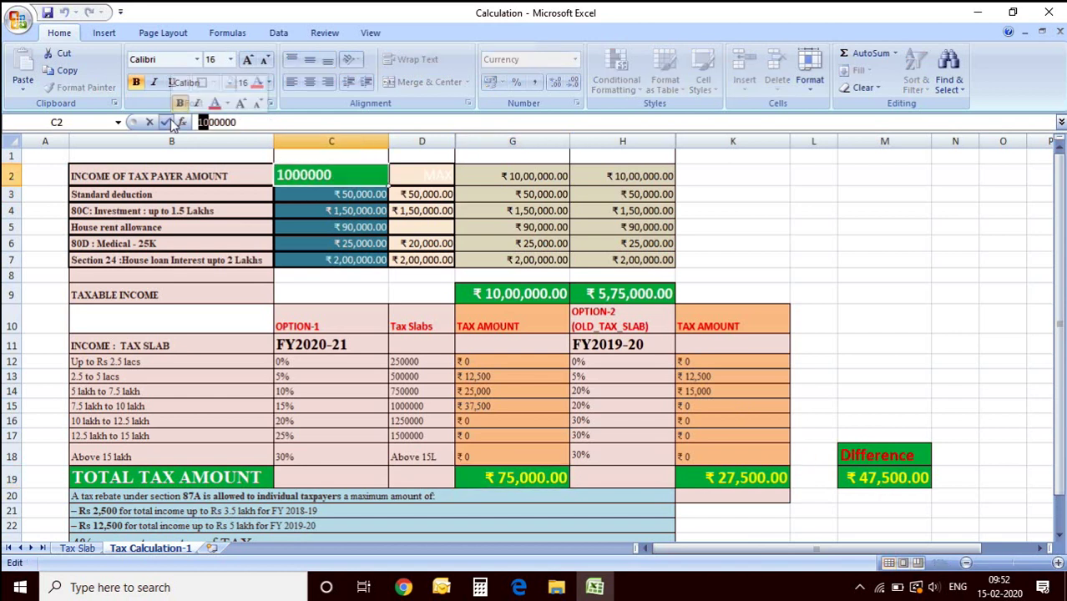
text(9)
key(Return)
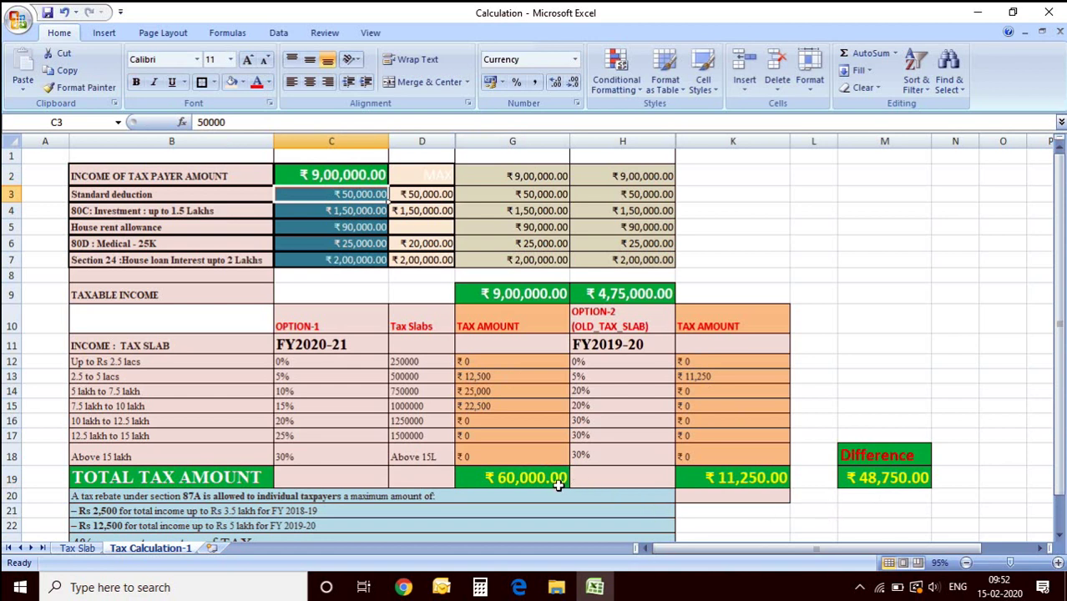
click(711, 478)
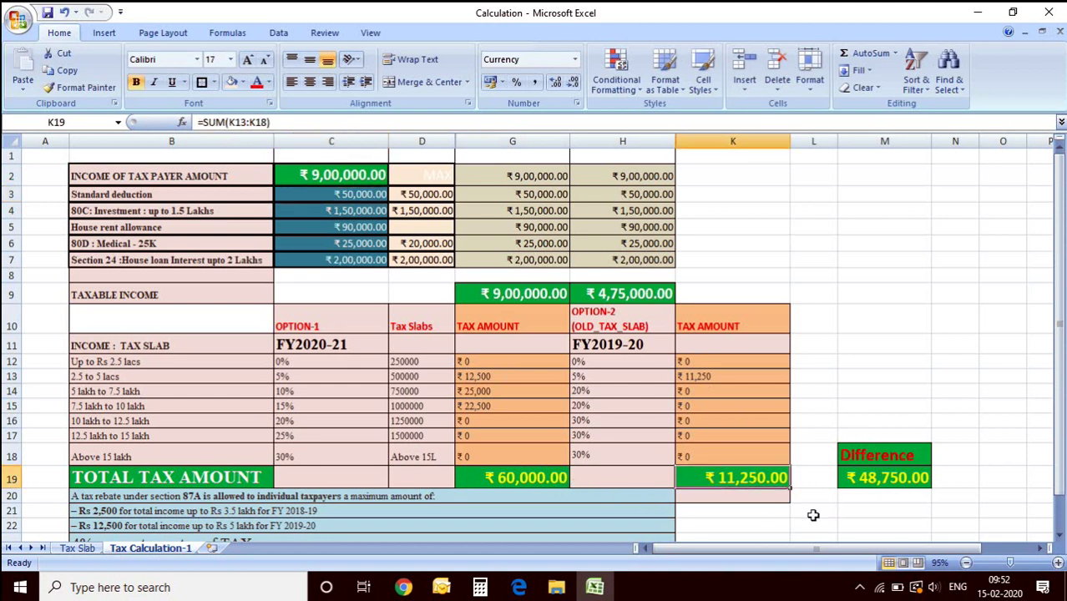
click(894, 478)
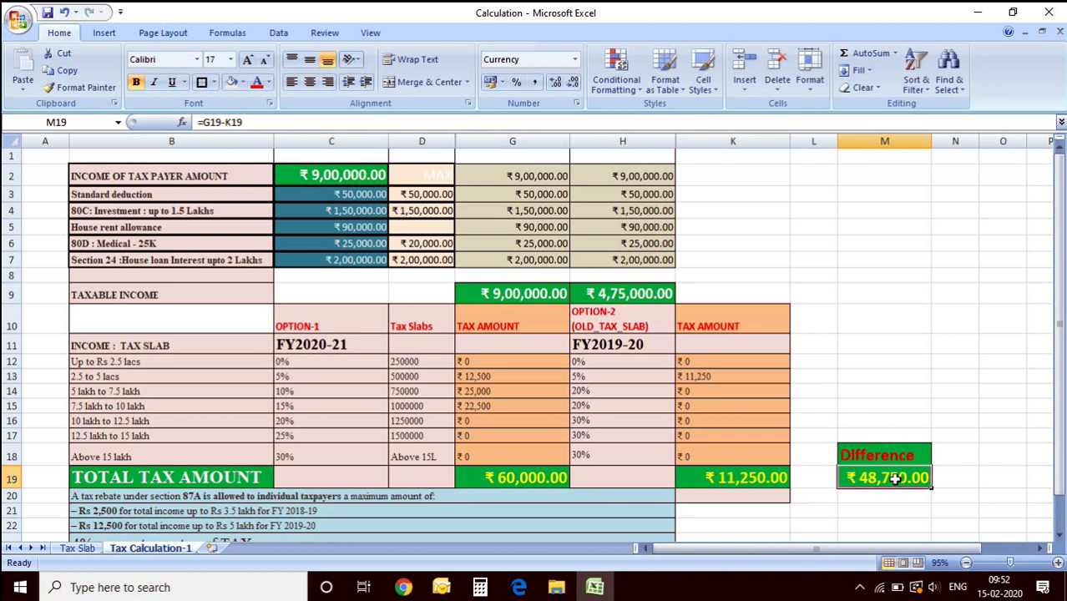
click(367, 169)
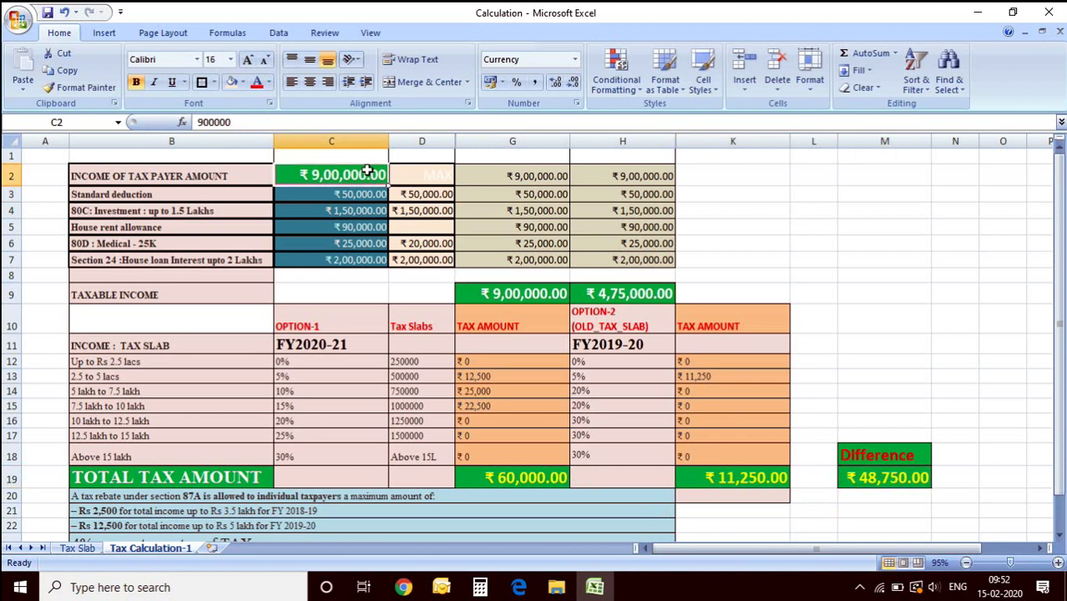
click(913, 474)
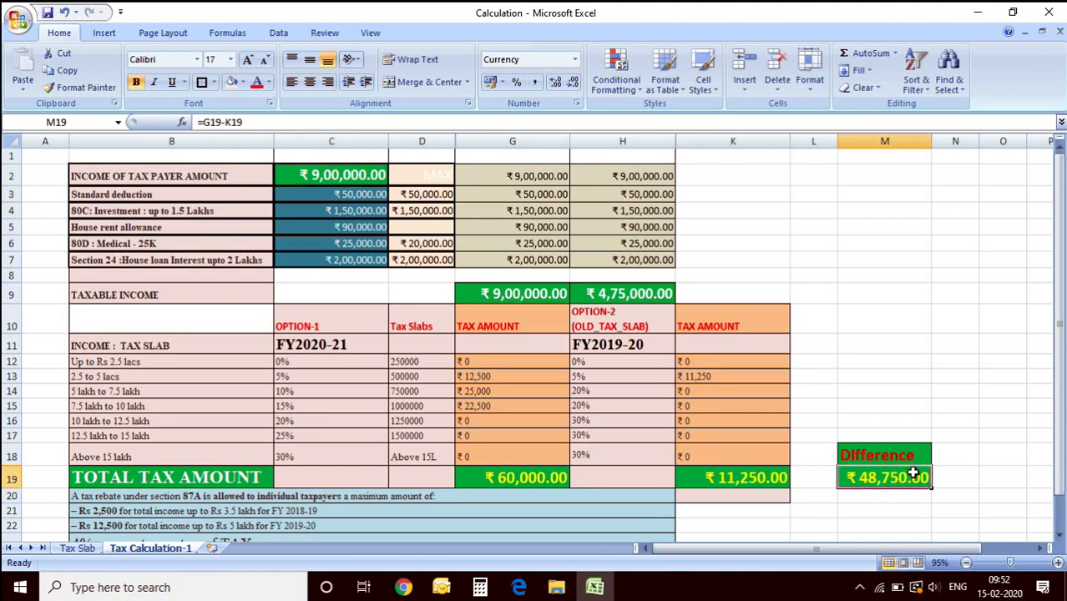
- Set the taxpayer's income in C2 to 800000 and check the new-slab total in G19 and the difference in M19
click(302, 180)
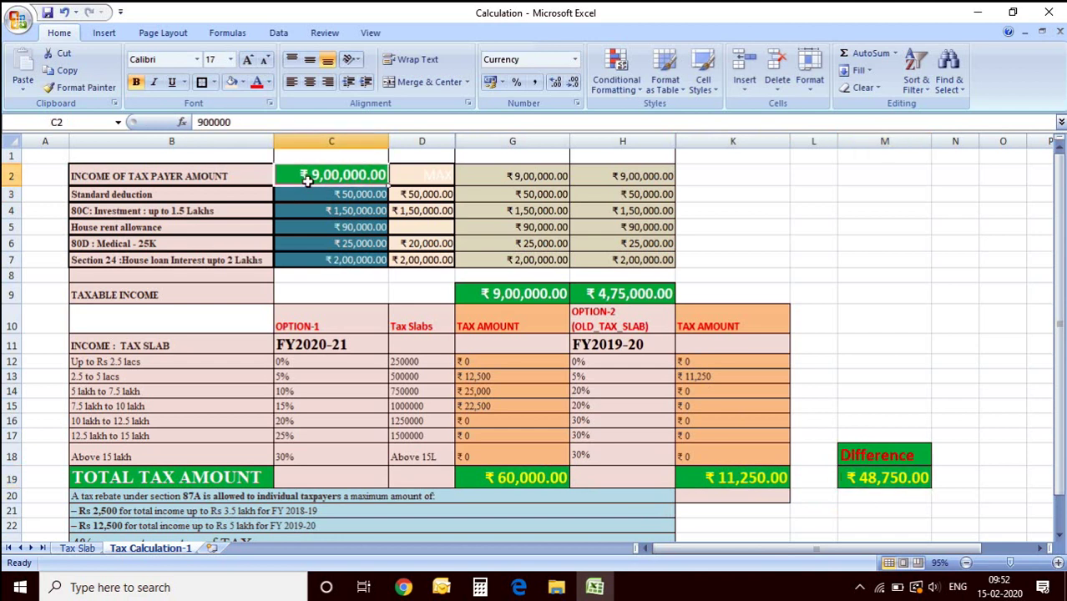
click(203, 123)
text(8)
key(Return)
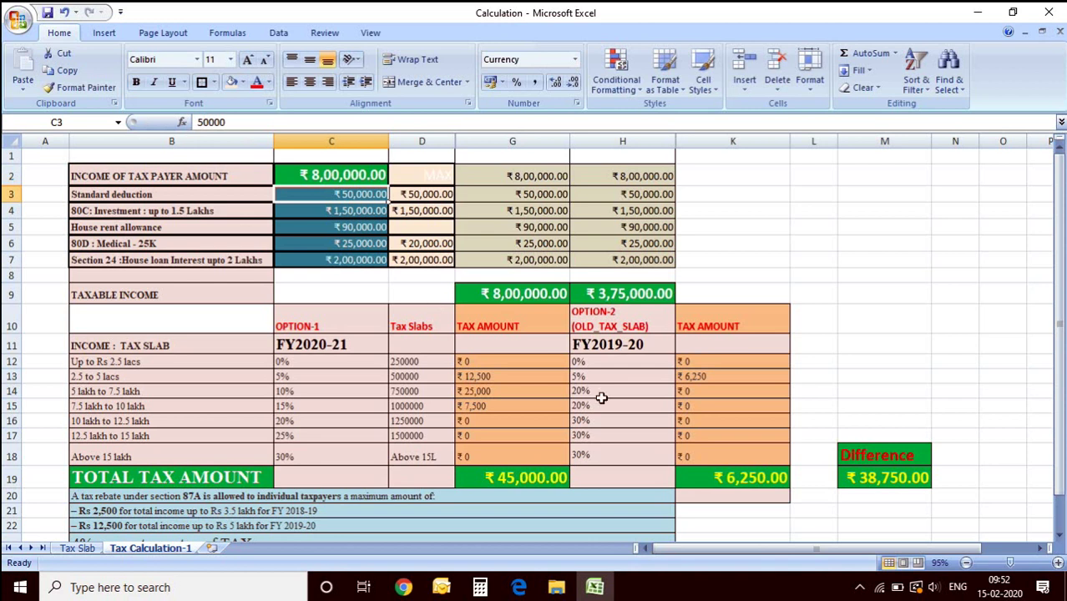
click(566, 480)
click(876, 480)
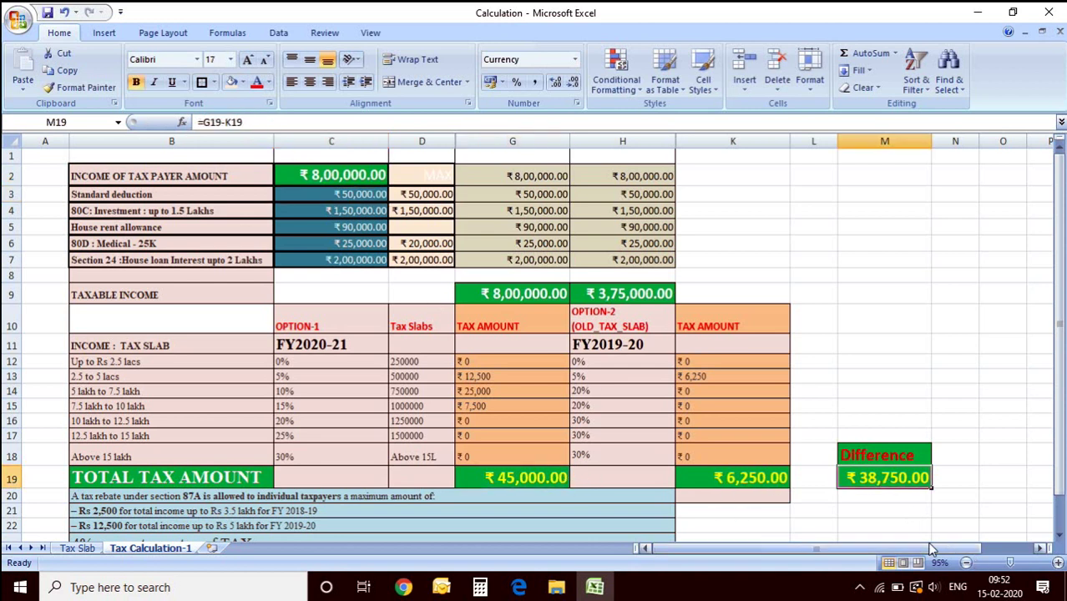
- Set the taxpayer's income in C2 to 700000 and check the tax difference in M19
click(307, 174)
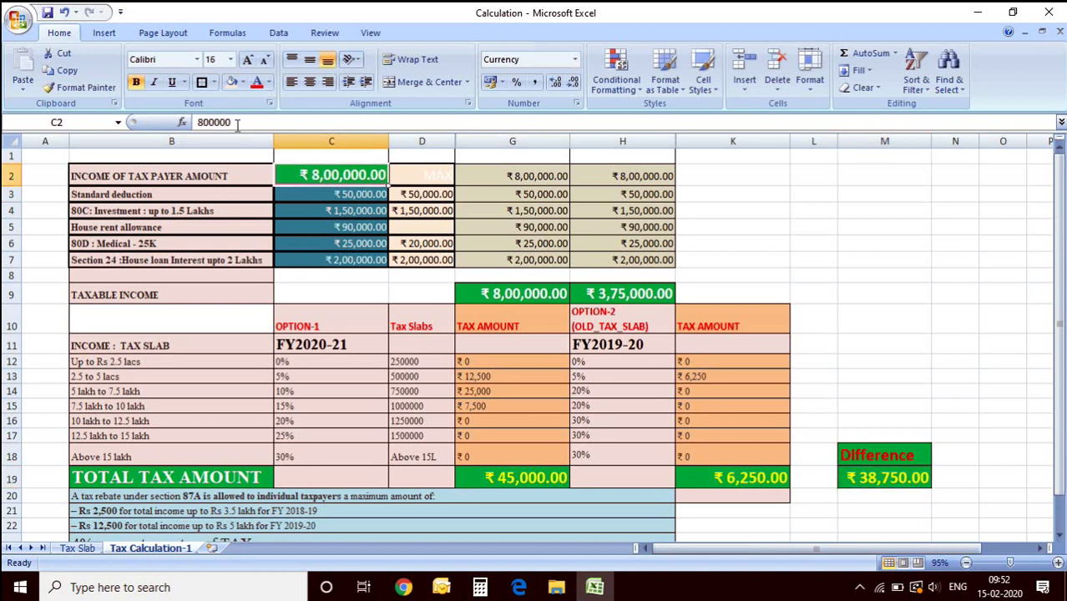
click(199, 122)
drag(202, 121, 198, 121)
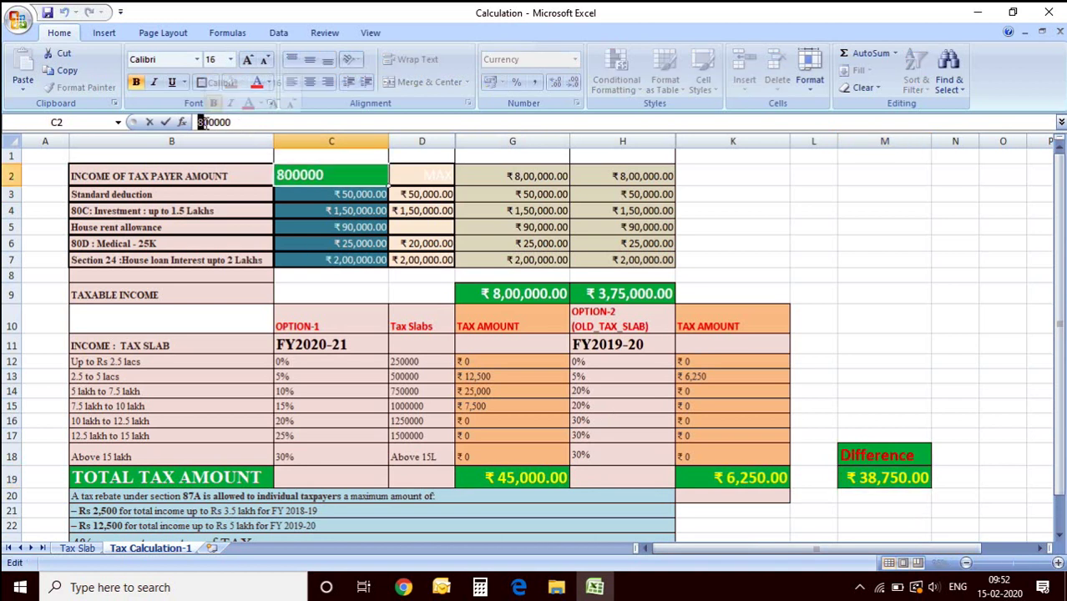
text(7)
key(Return)
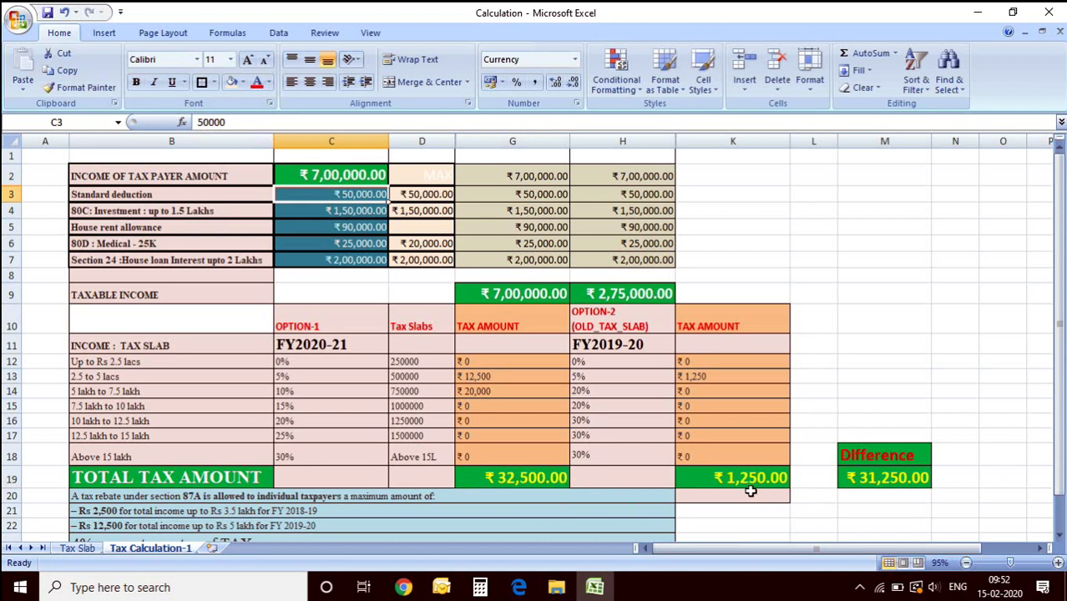
click(900, 480)
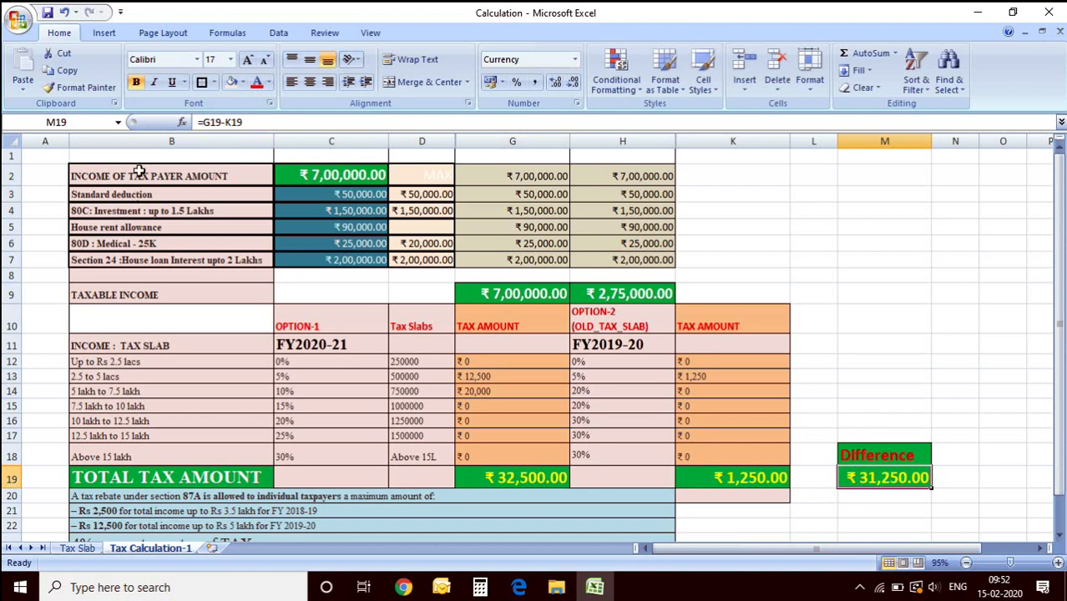
- Review the income and the deductions in C3, C5 and C7 against the tax difference in M18:M19
click(362, 178)
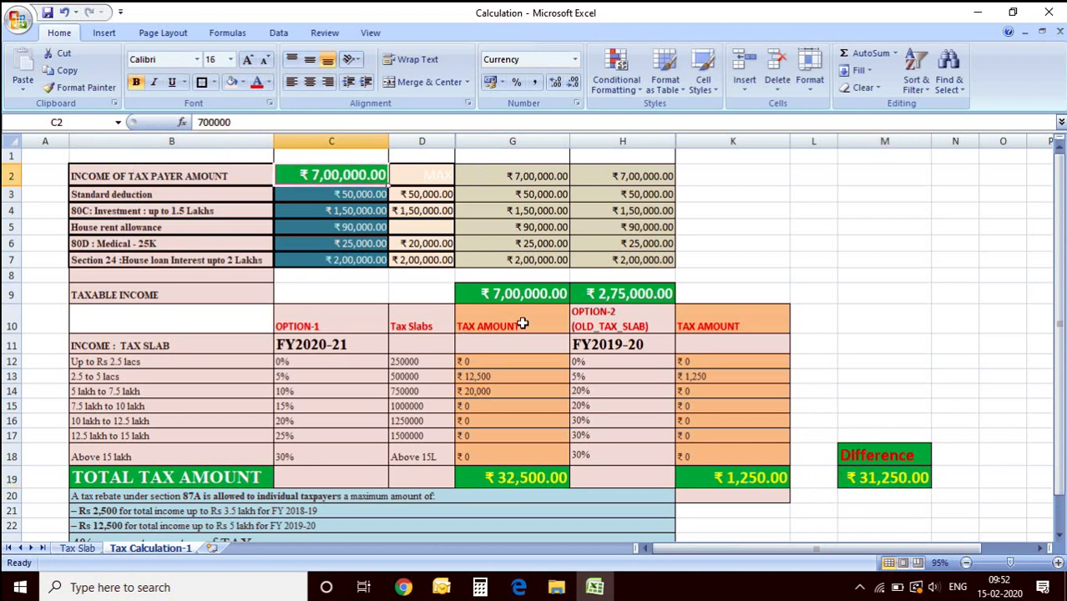
click(336, 198)
click(333, 231)
click(339, 260)
click(347, 228)
click(906, 455)
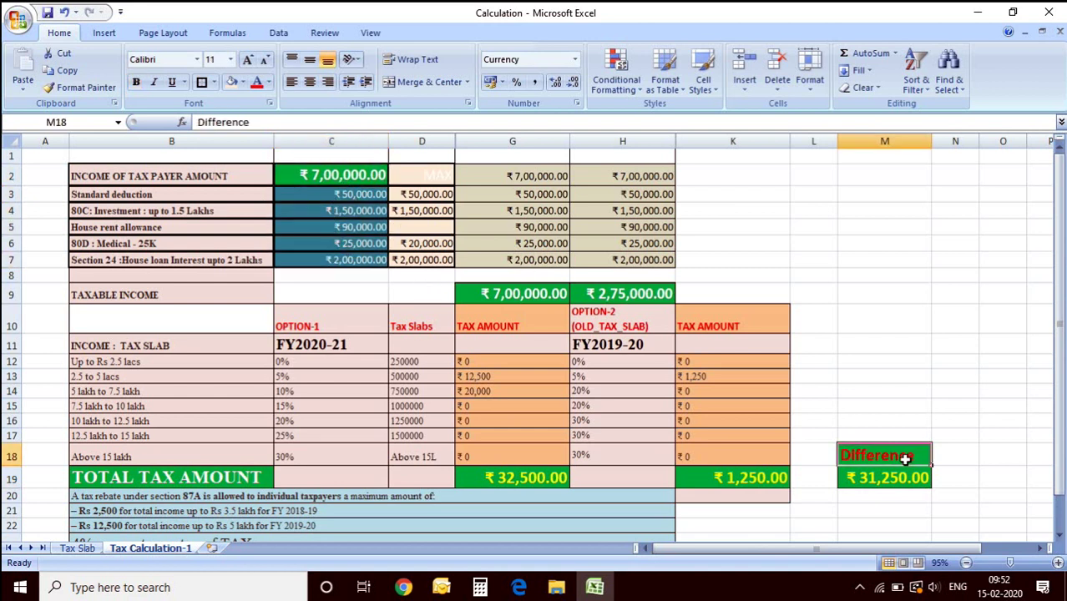
click(903, 484)
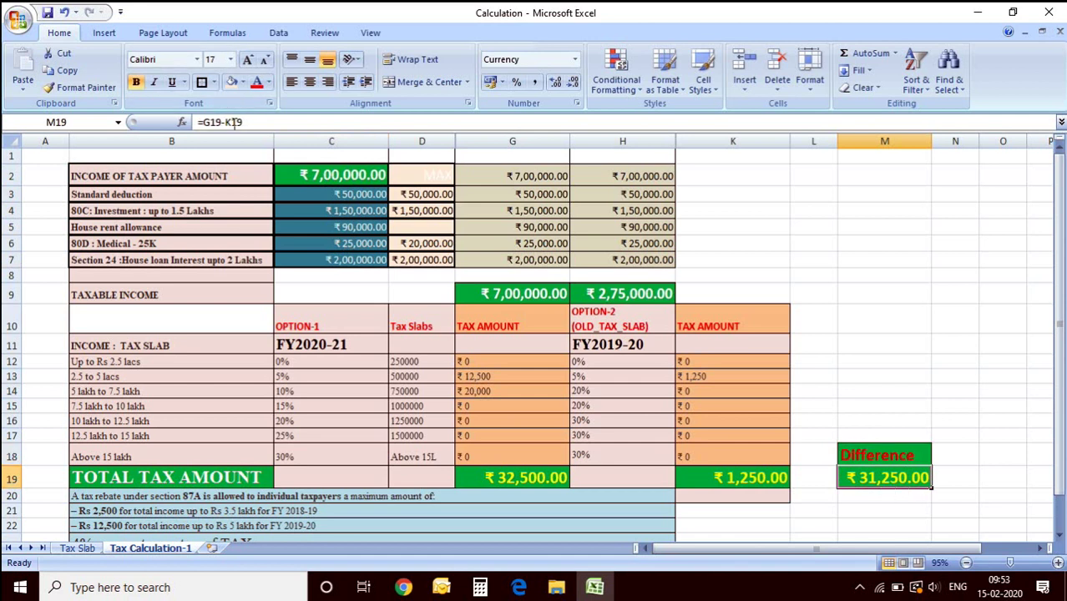
- Set the taxpayer's income in C2 to 600000 and check the deductions in H3:H7 against the totals in M19 and K19
click(350, 179)
drag(204, 122, 184, 121)
text(6)
key(Return)
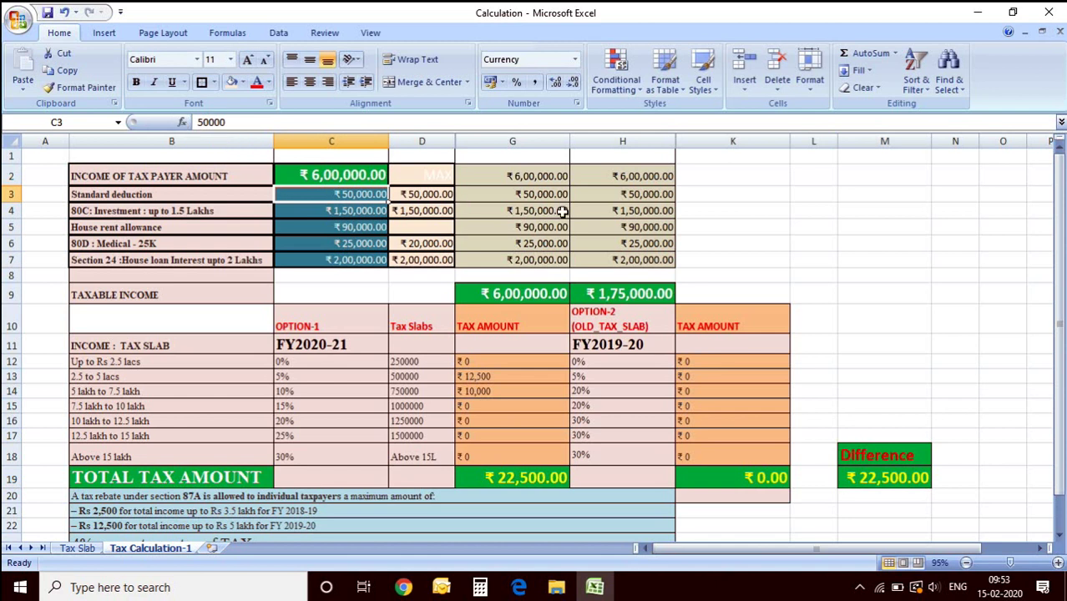
drag(622, 197, 621, 252)
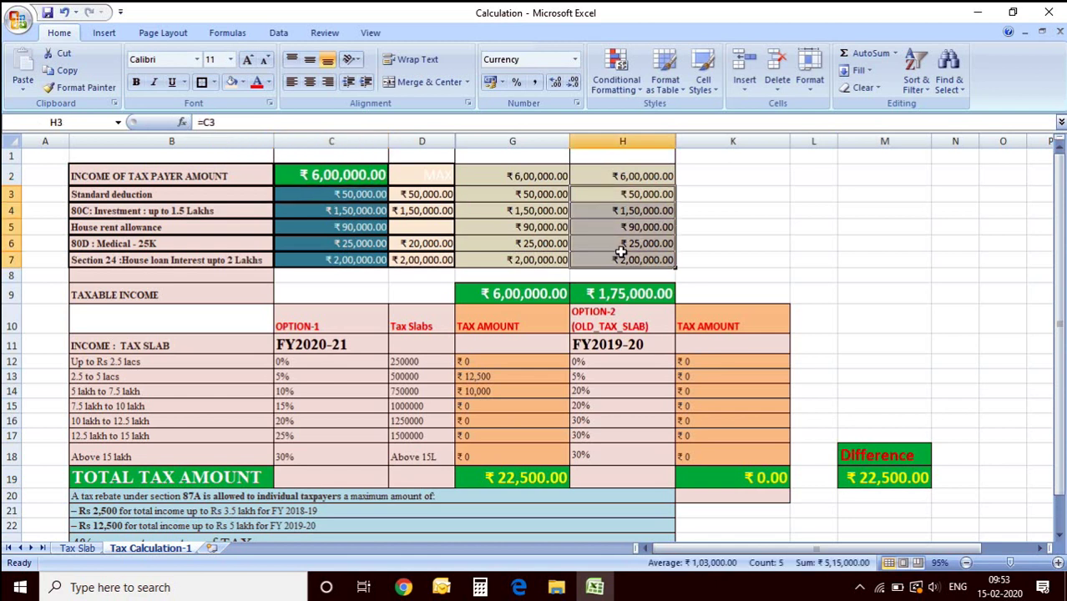
click(873, 478)
click(679, 478)
- Set the taxpayer's income in C2 to 500000
click(331, 176)
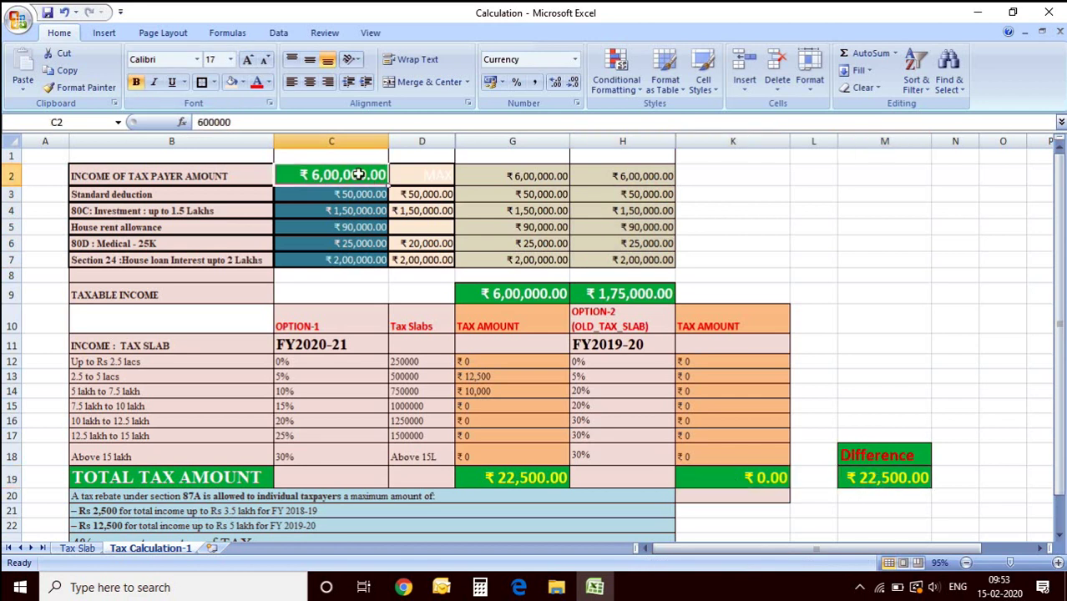
click(200, 123)
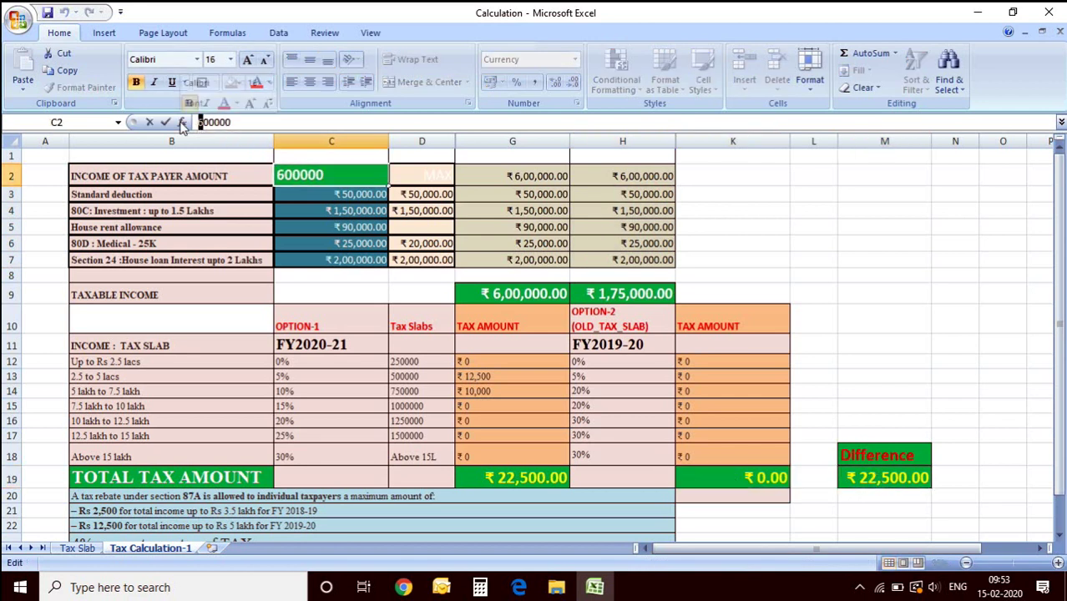
text(5)
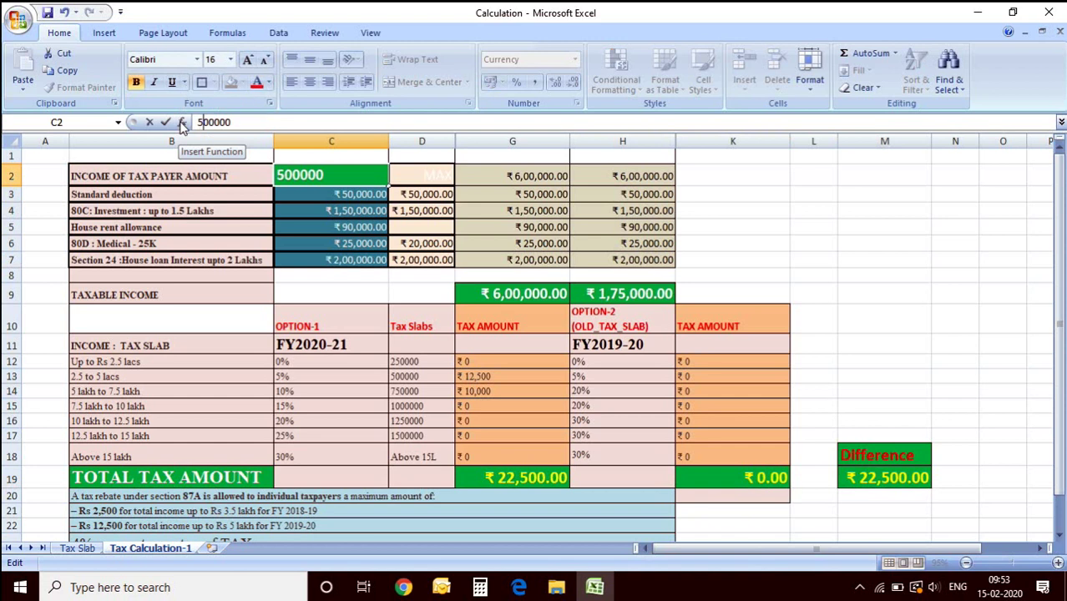
key(Return)
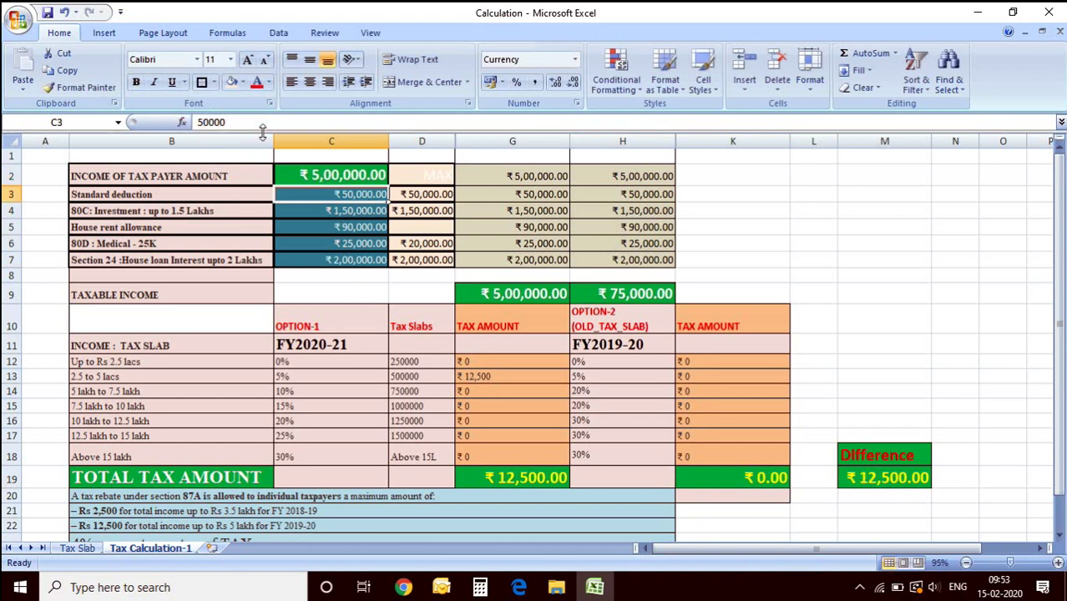
- Set the taxpayer's income in C2 to 400000 and check the totals in G19 and K19 against the rebate note in B22
click(305, 171)
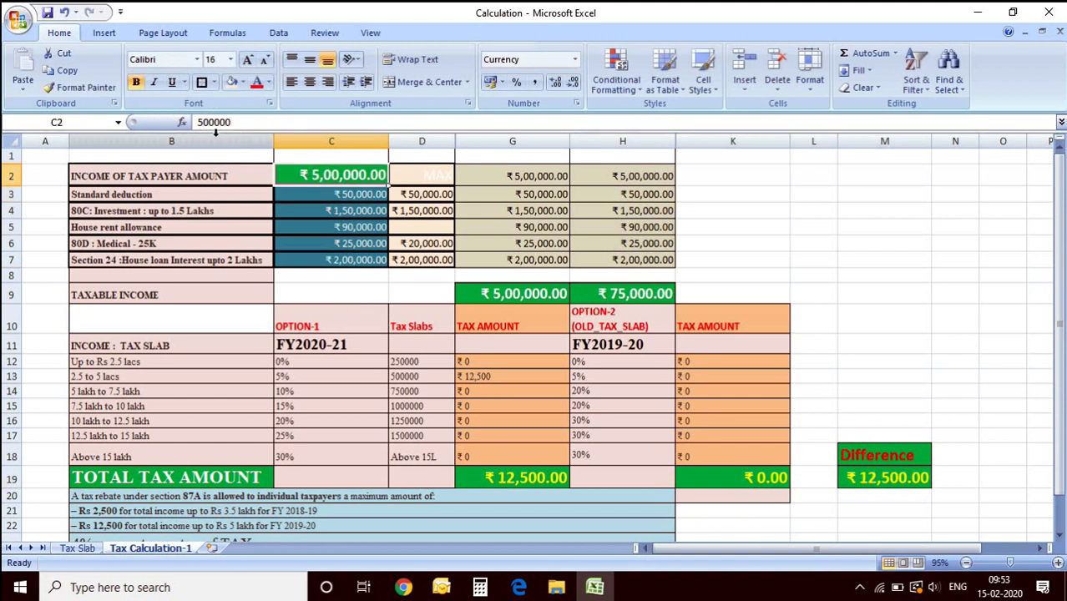
click(200, 122)
text(4)
key(Return)
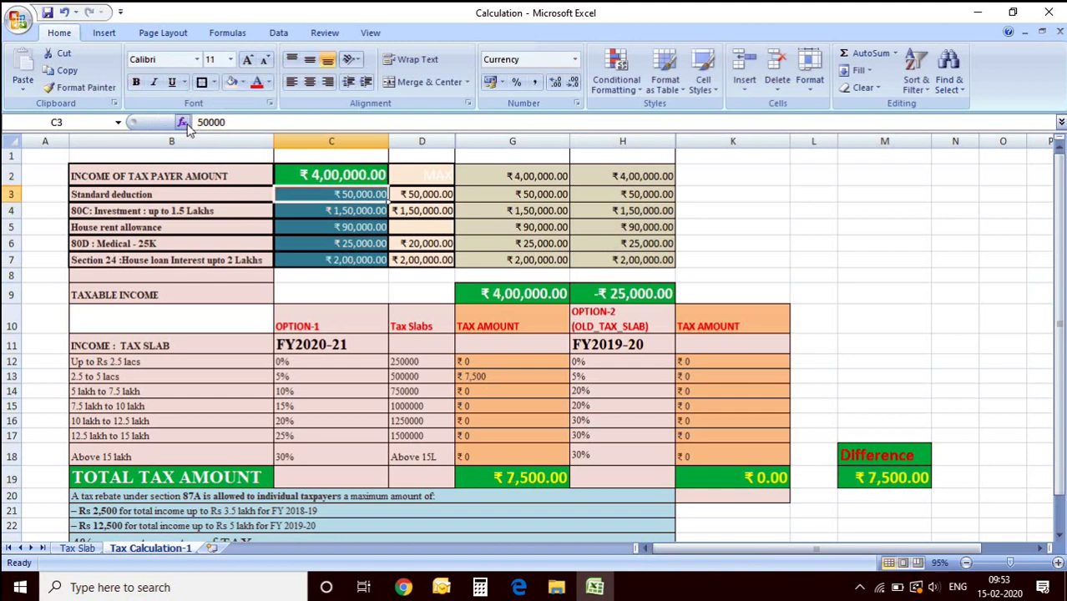
click(522, 479)
click(165, 532)
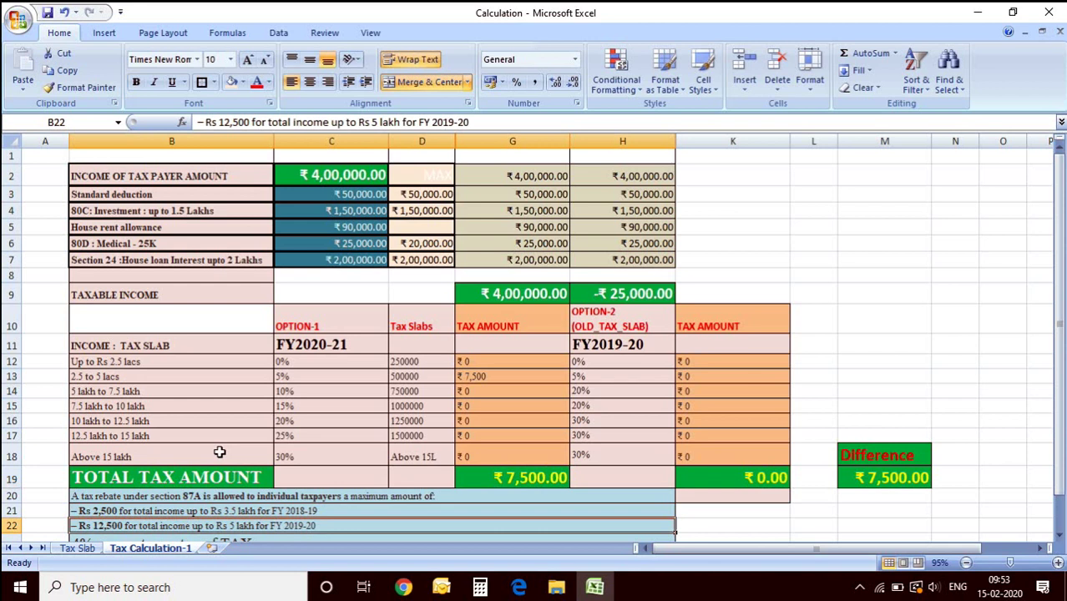
click(551, 477)
click(785, 482)
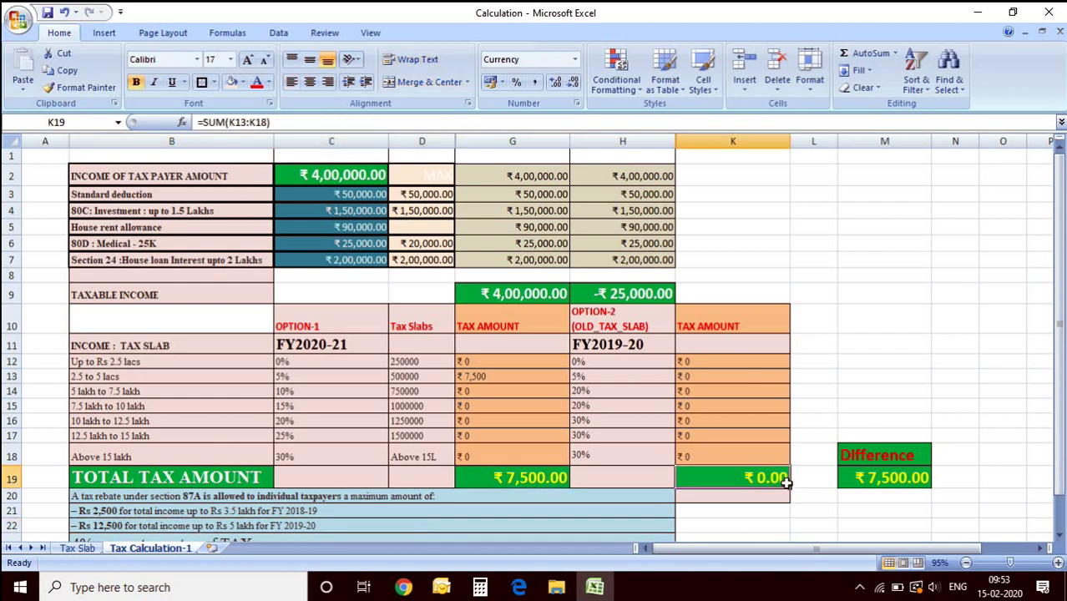
- Set the 80C investment deduction in C4 to 100000
click(374, 198)
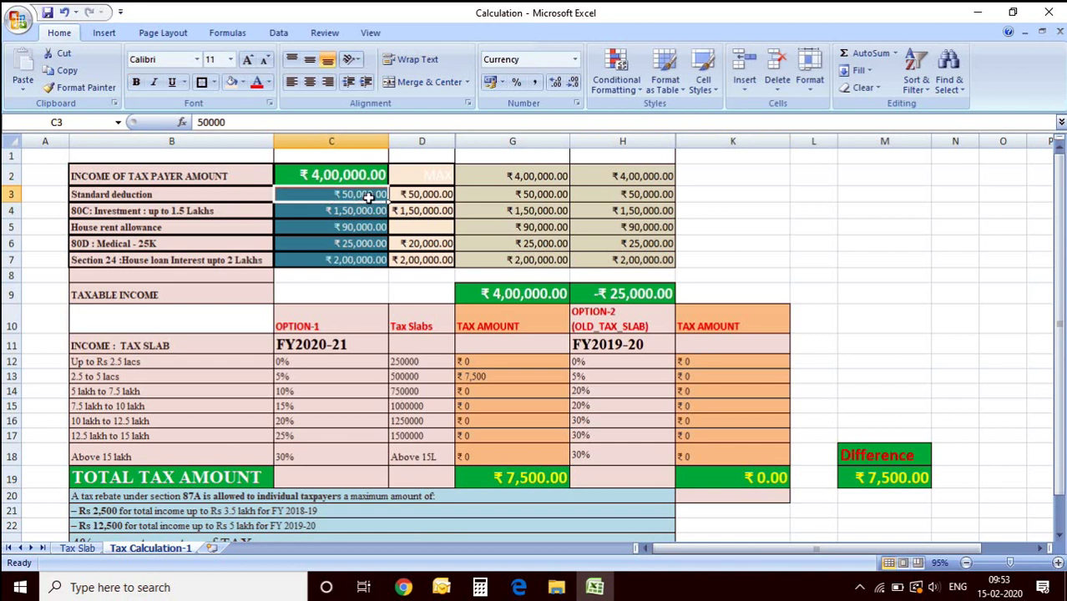
click(356, 215)
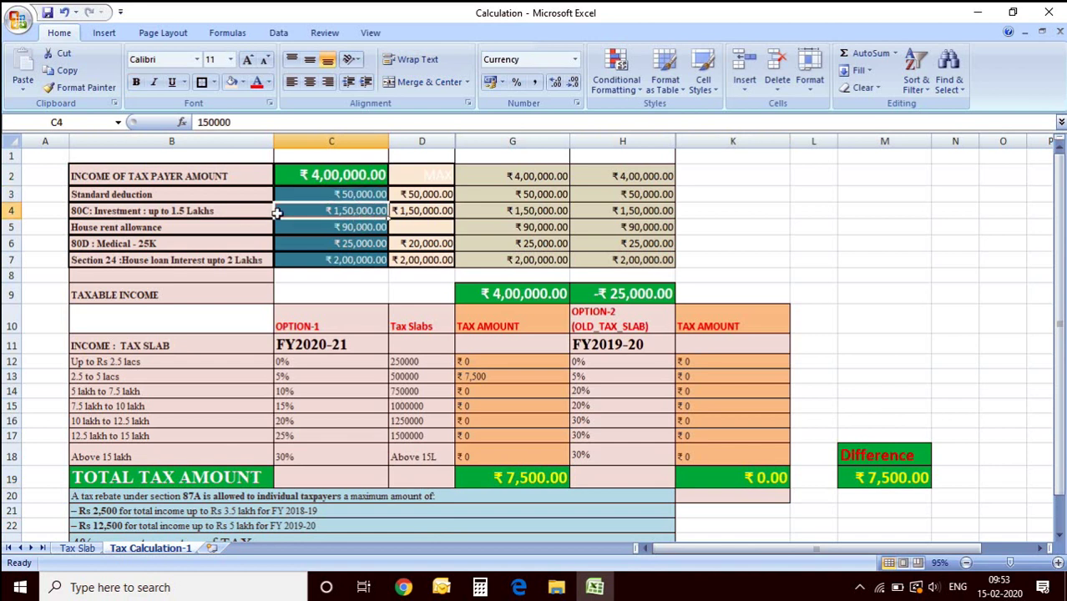
click(210, 122)
key(BackSpace)
text(00000)
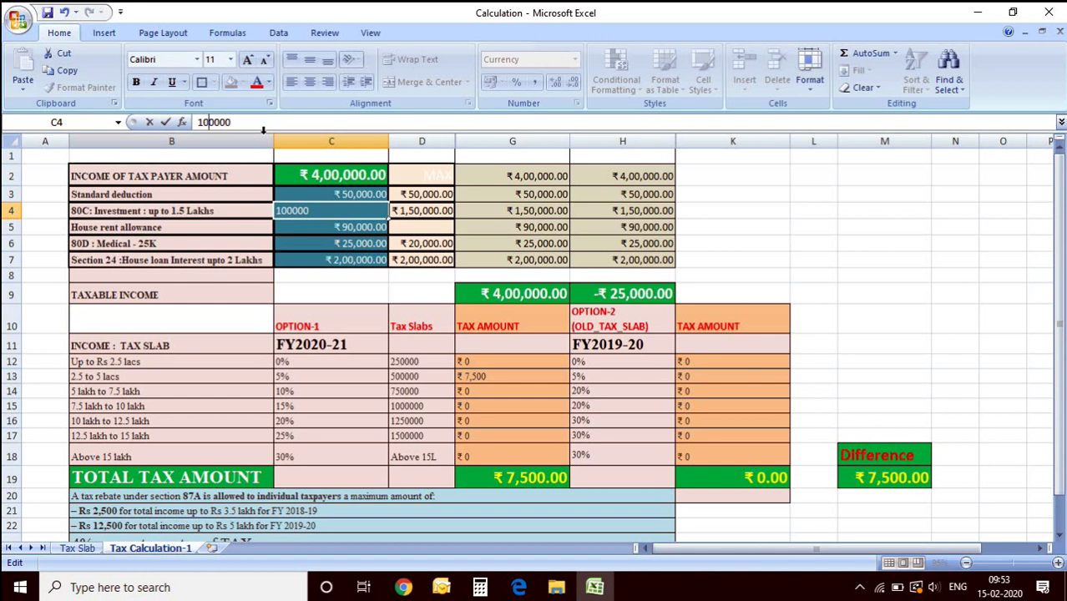
key(Return)
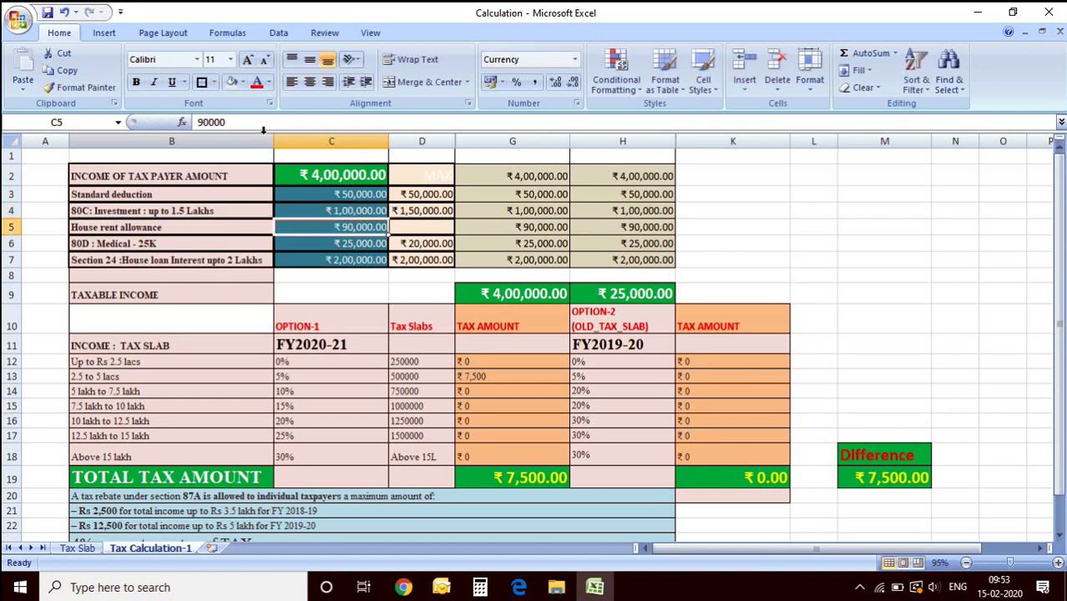
- Set the 80D medical deduction in C6 to 15000
click(354, 244)
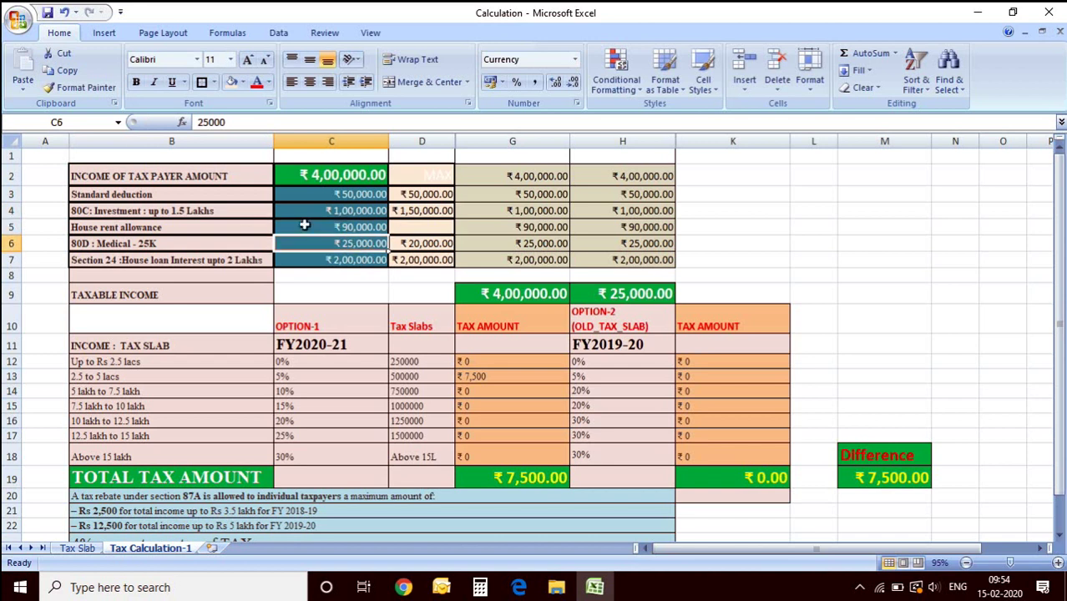
click(206, 122)
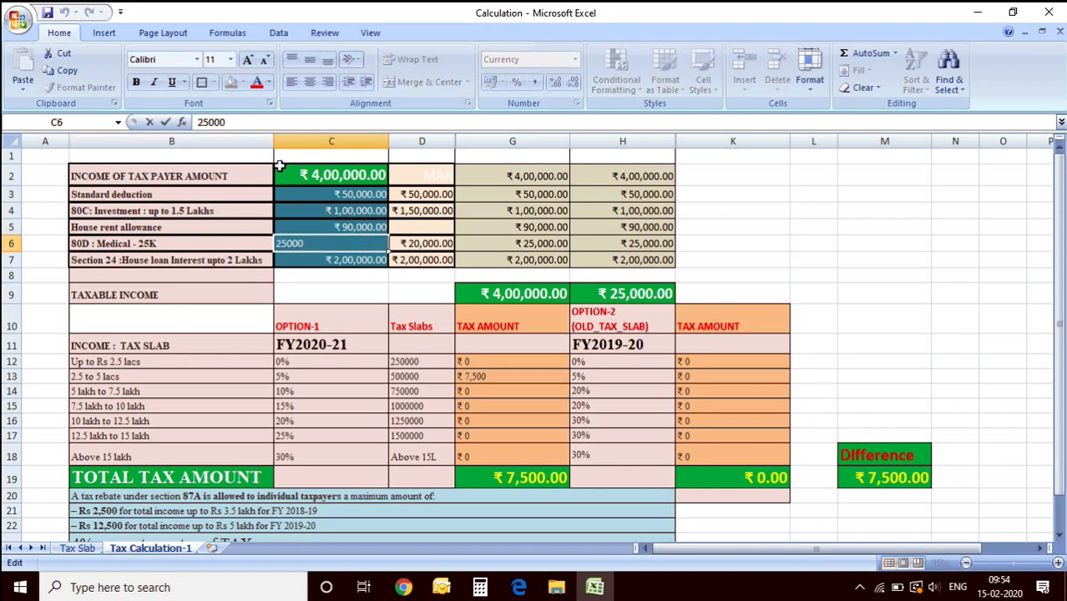
key(BackSpace)
text(1)
key(Return)
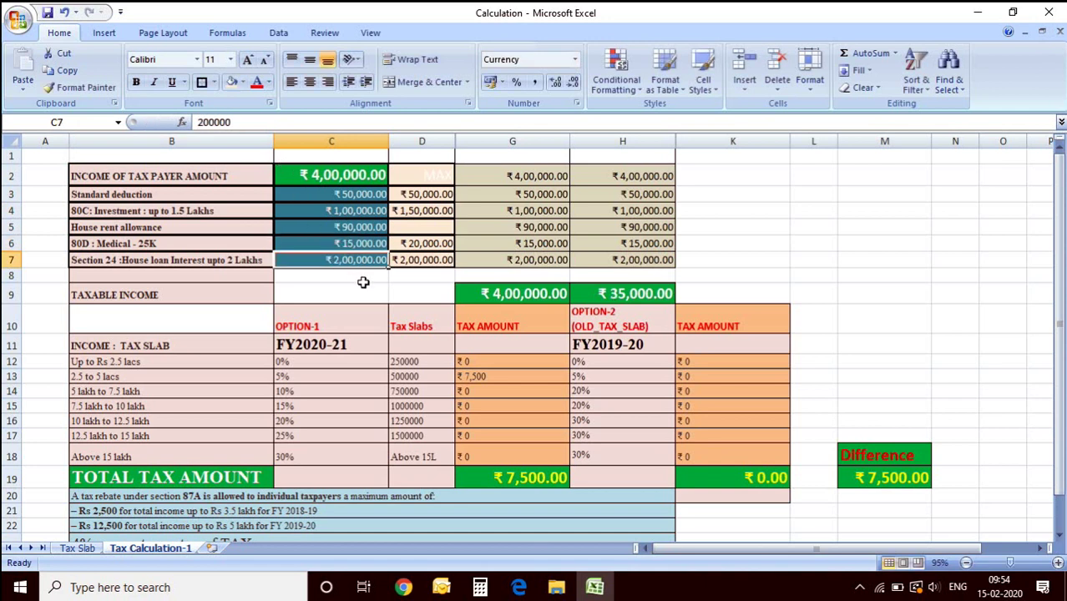
- Set the Section 24 house loan interest in C7 to 100000 and check the rebate note in B21
click(198, 122)
key(Delete)
text(1)
key(Return)
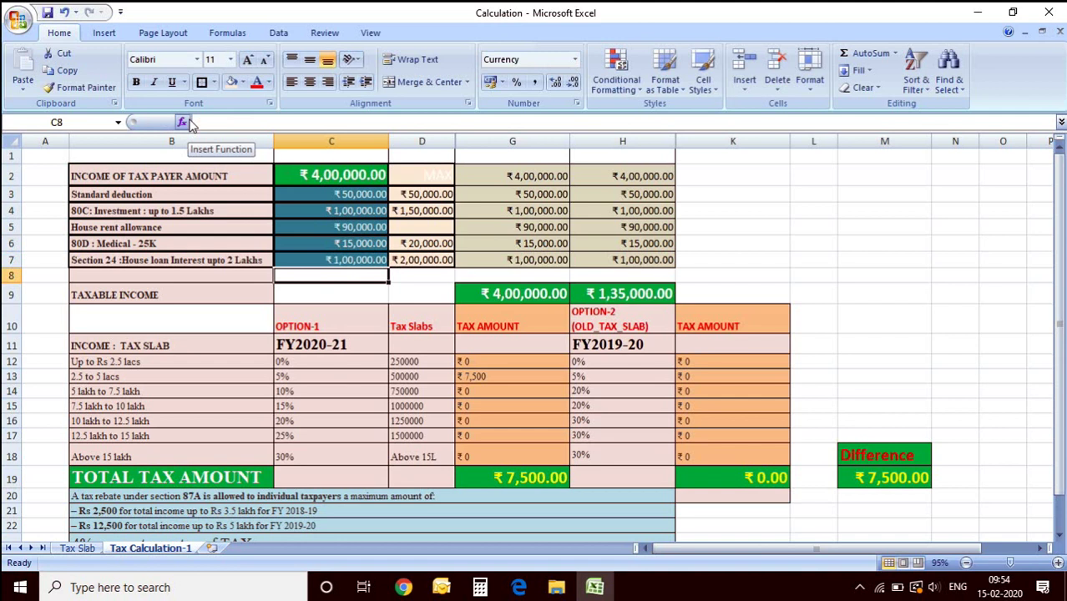
click(288, 507)
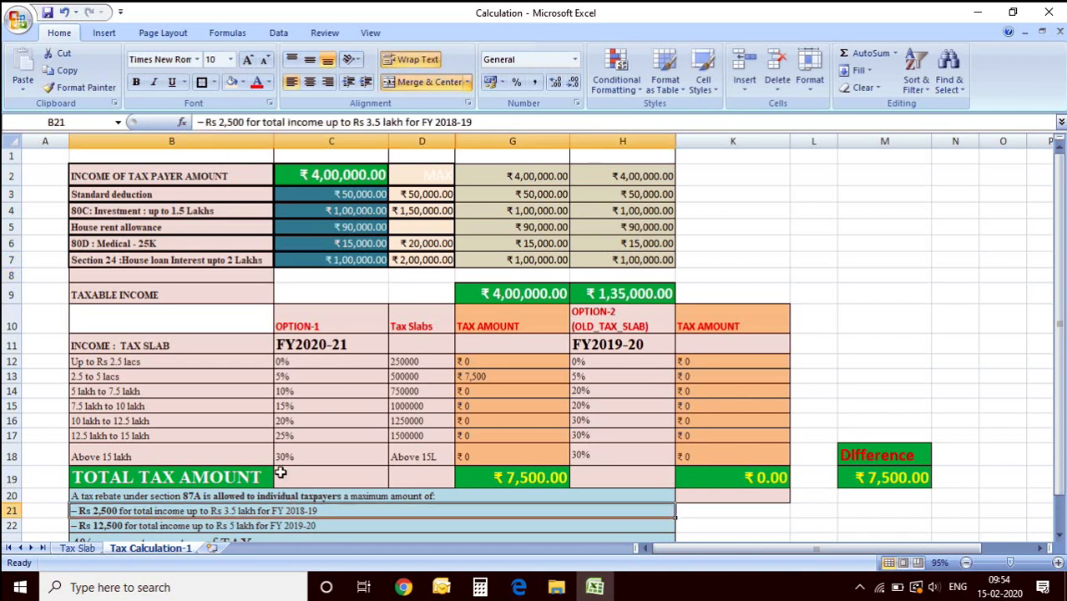
- Set the taxpayer's income in C2 to 600000 and check the tax difference in M19
click(314, 173)
click(208, 122)
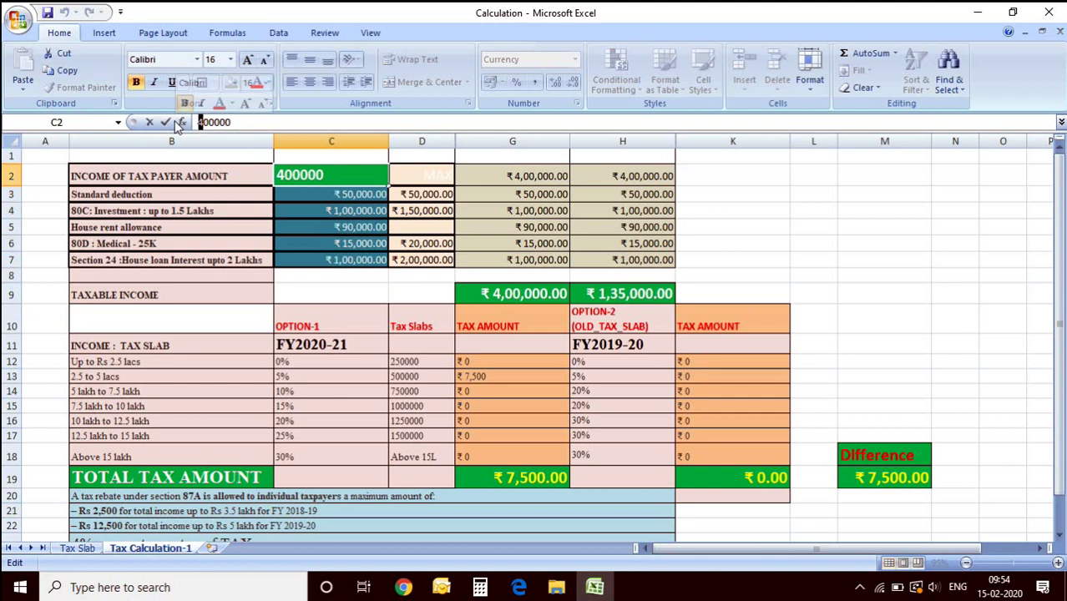
text(6)
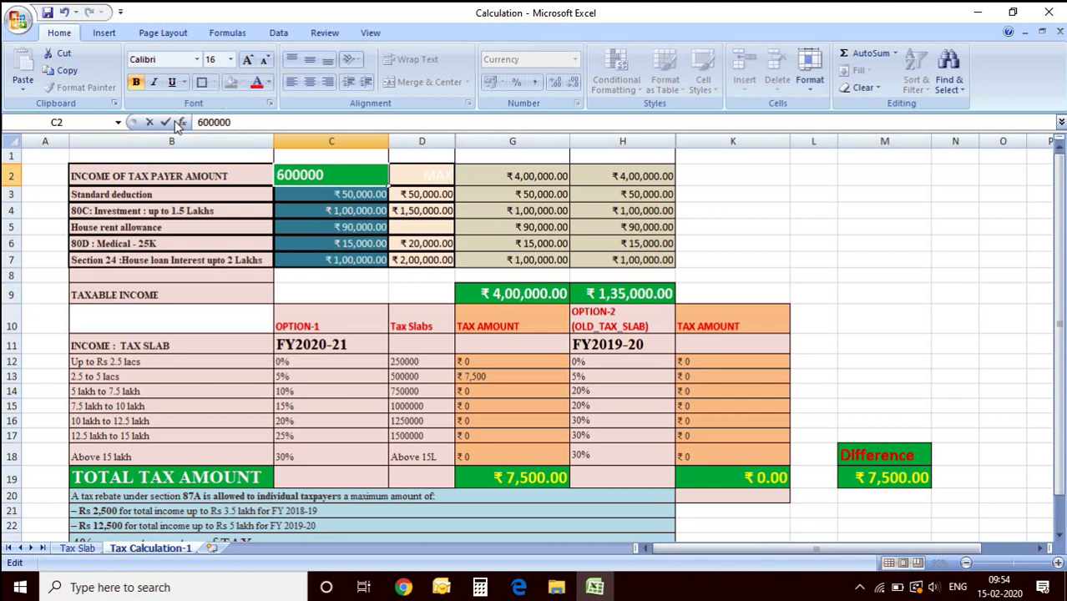
key(Return)
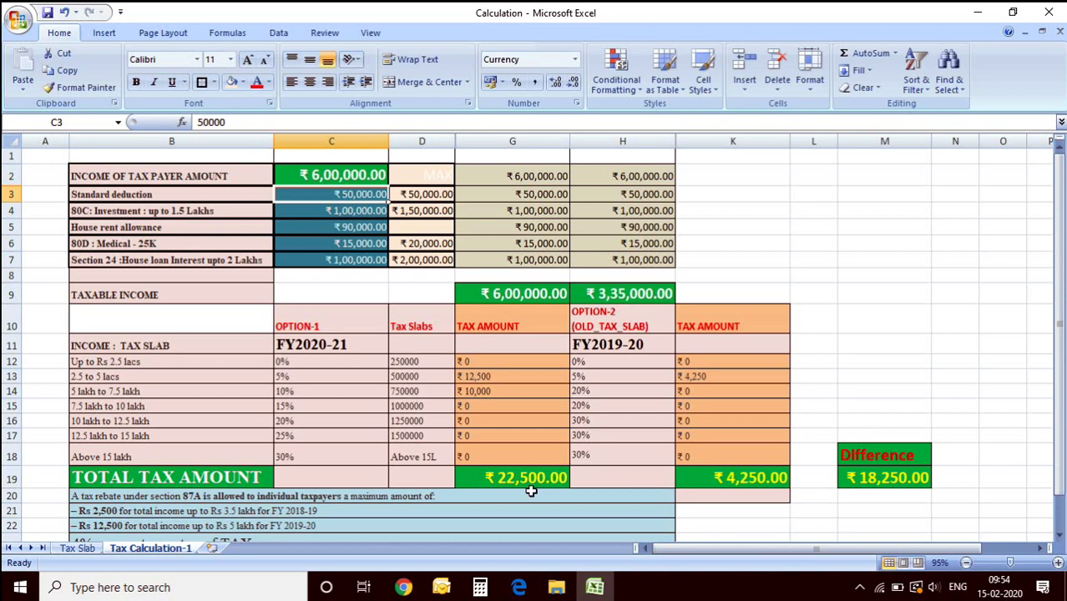
click(880, 482)
- Set the taxpayer's income in C2 to 700000 and check the new-slab total in G19 and the difference in M19
click(331, 176)
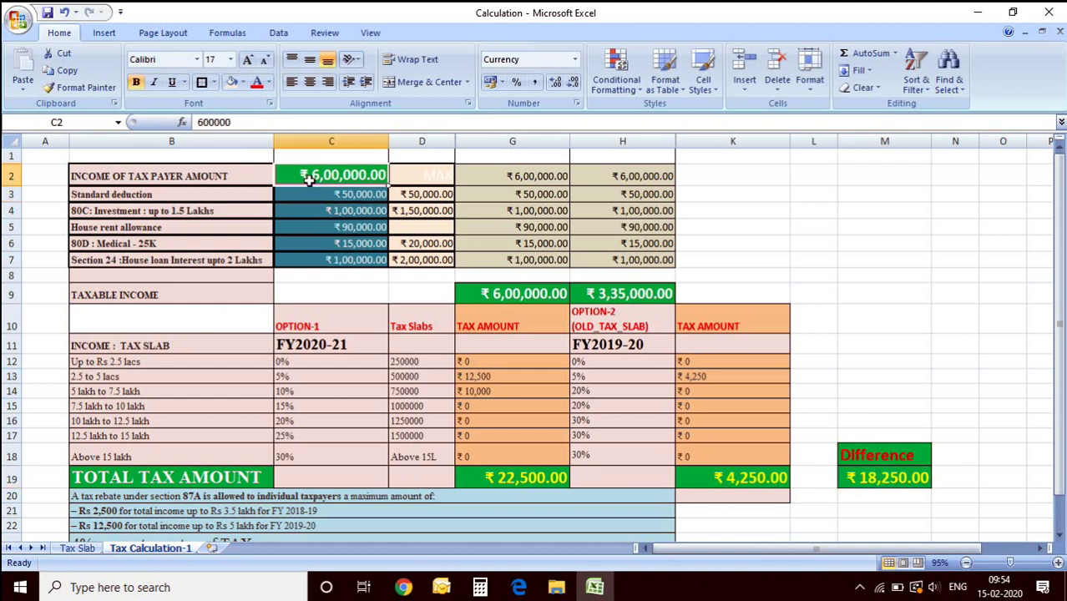
click(197, 122)
text(7)
key(Return)
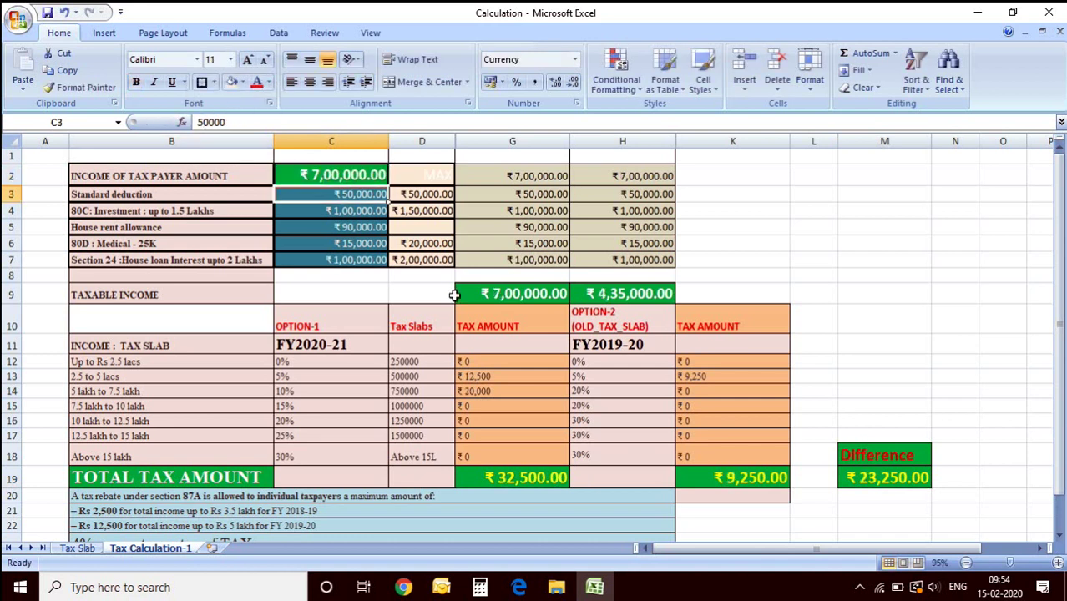
click(560, 473)
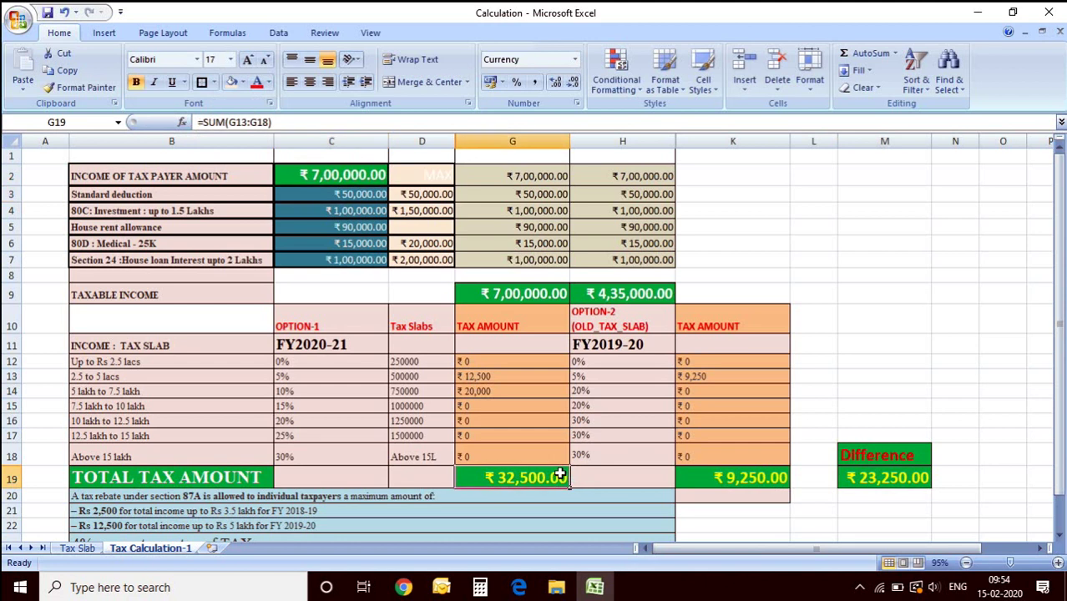
click(893, 482)
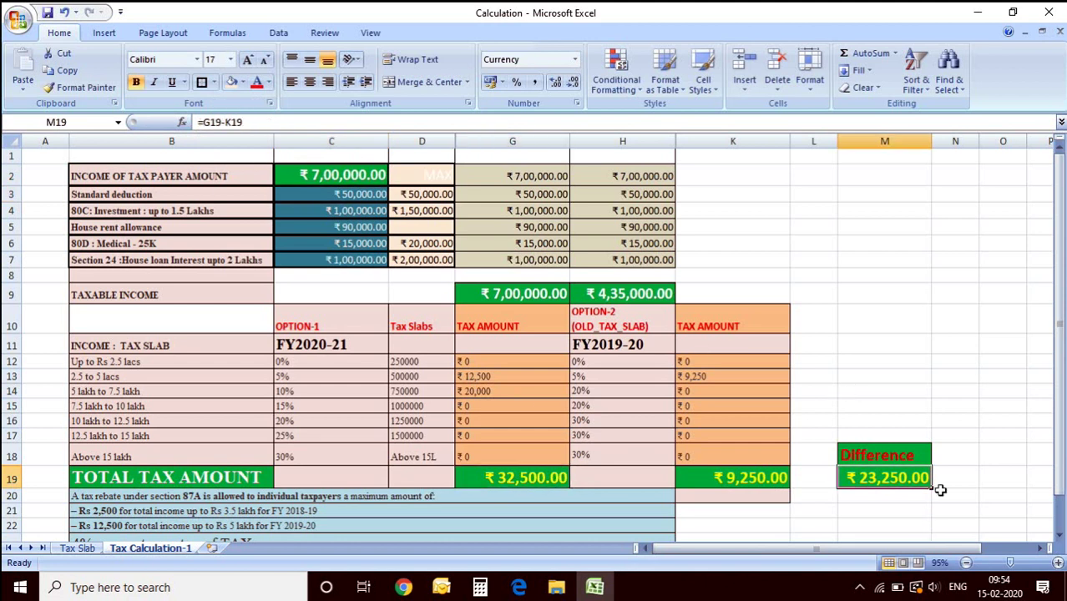
- Set the taxpayer's income in C2 to 800000 and compare the new-slab total in G19 with the old-slab total in K19
click(342, 177)
drag(208, 122, 198, 122)
text(80)
key(Return)
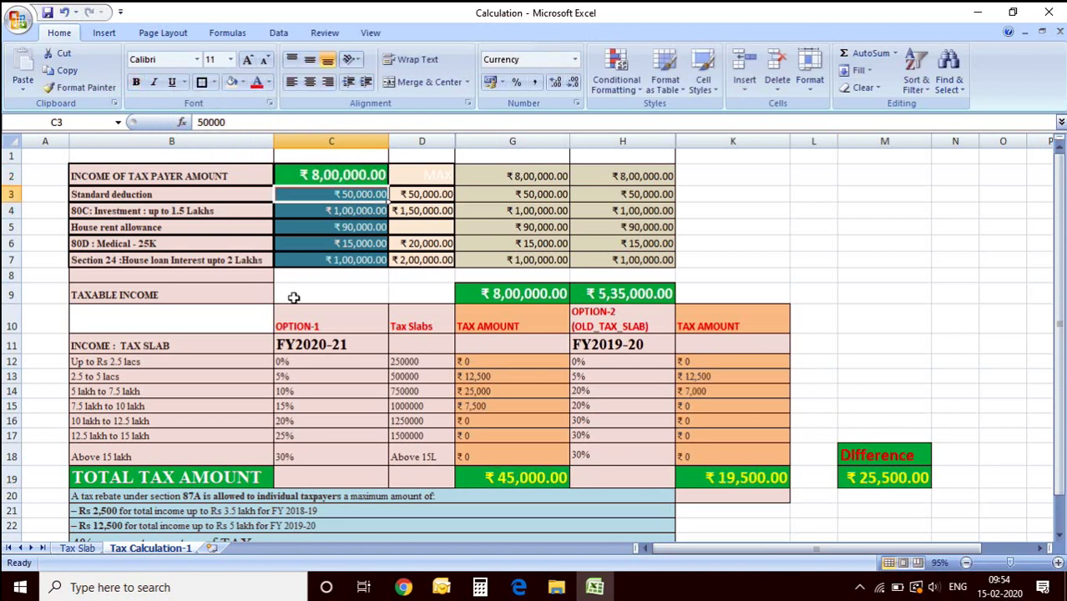
click(517, 481)
click(722, 480)
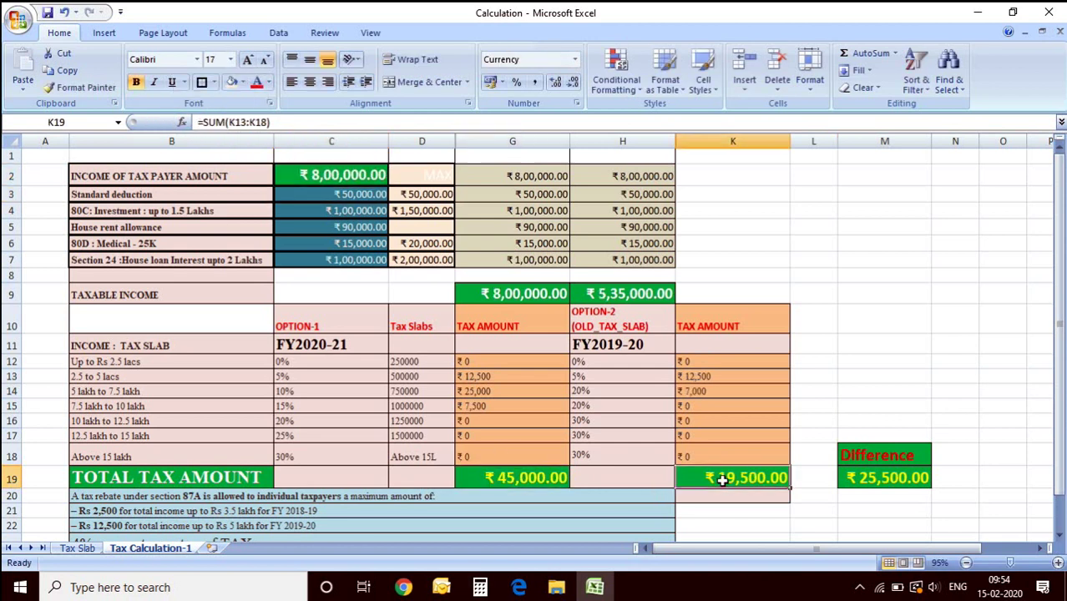
- Set the taxpayer's income in C2 to 900000
click(331, 178)
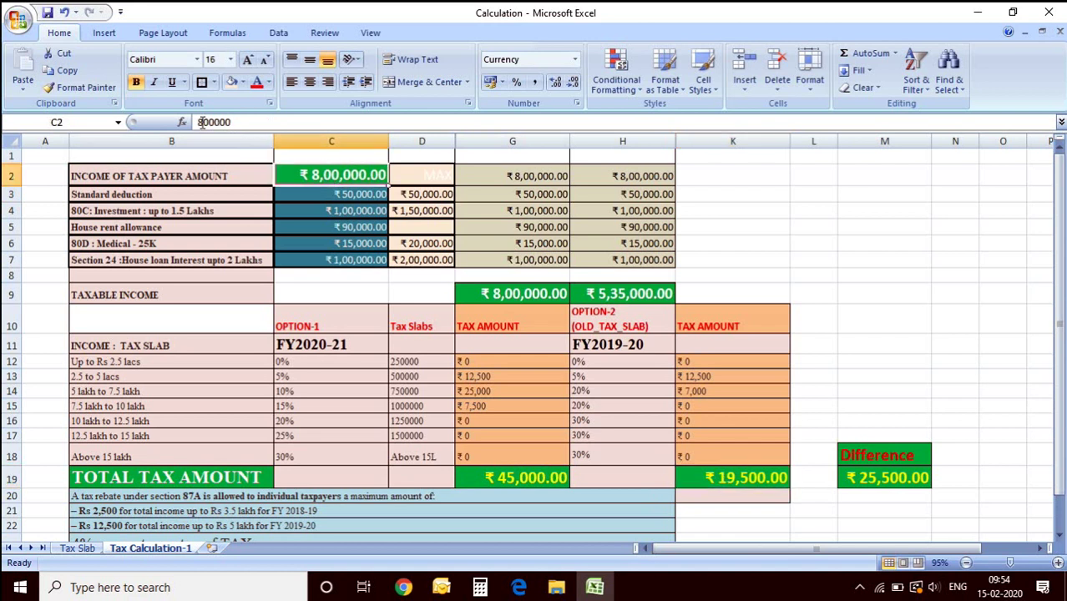
drag(202, 121, 195, 125)
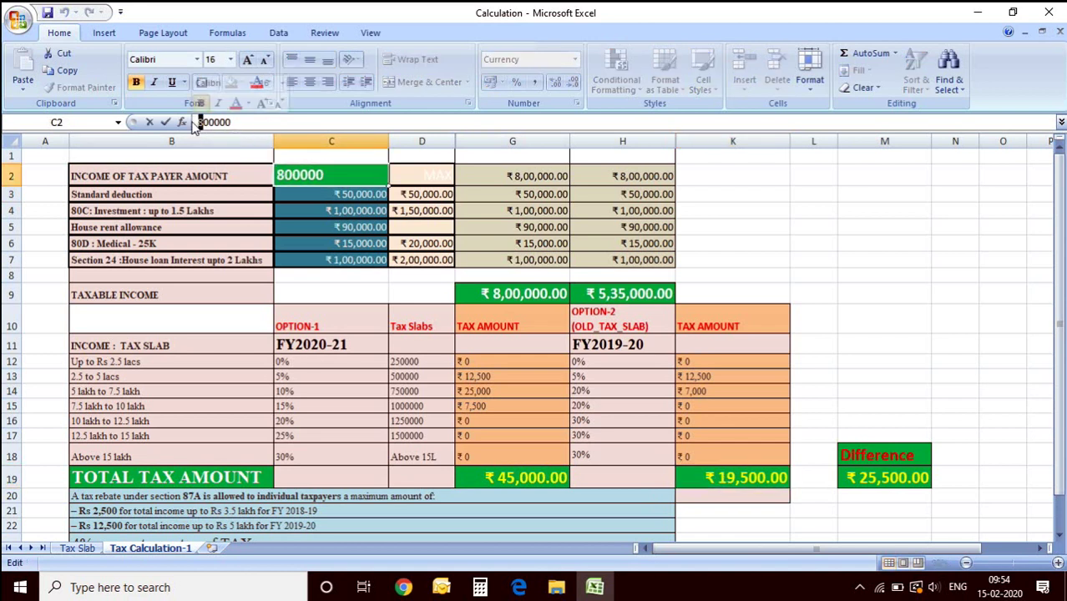
text(9)
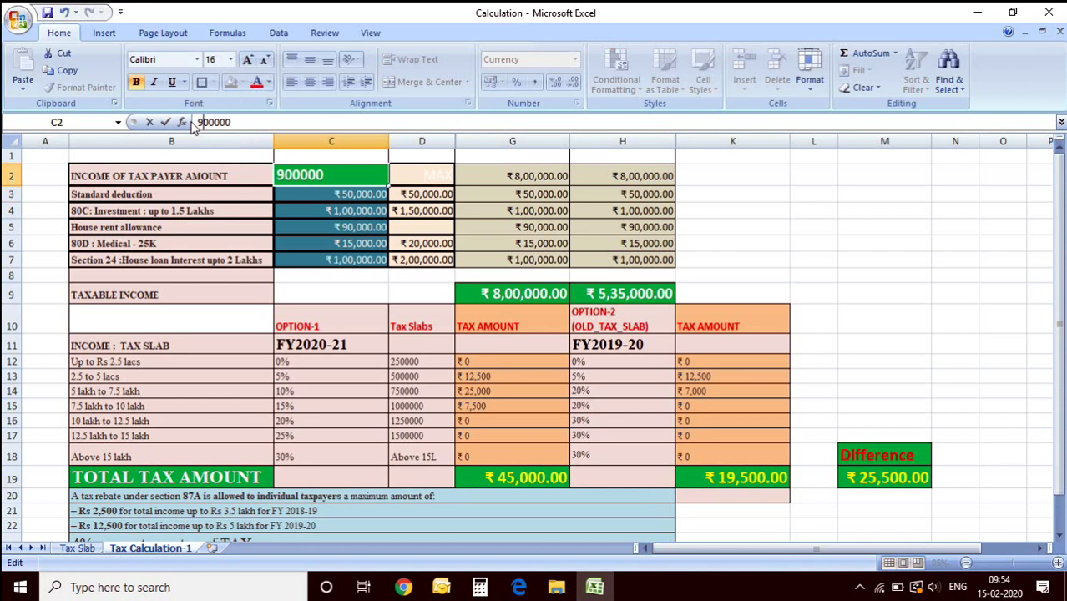
key(Return)
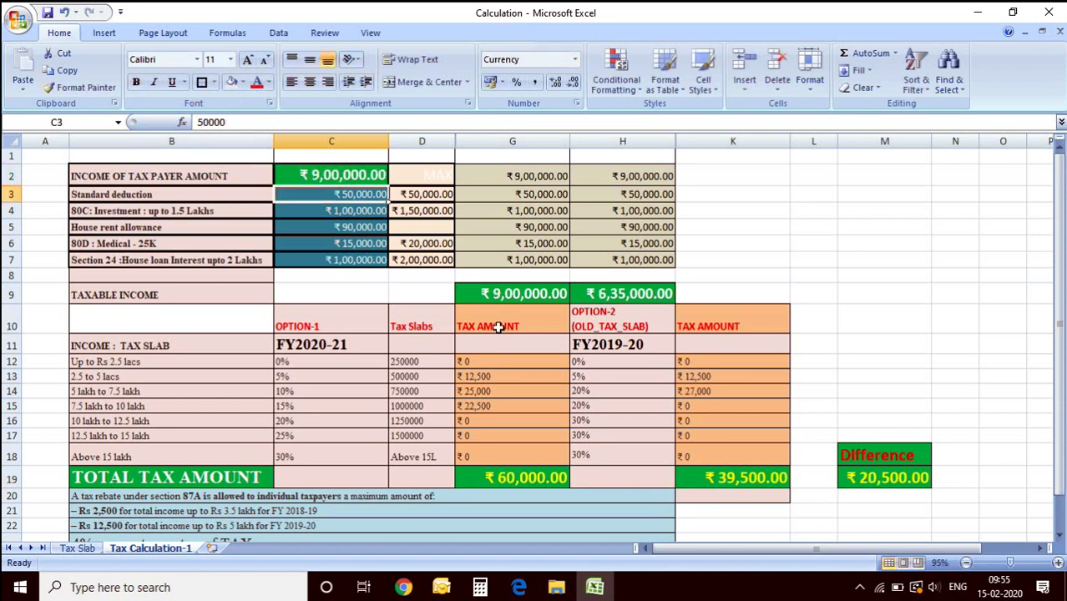
- Set the taxpayer's income in C2 to 1000000
click(334, 173)
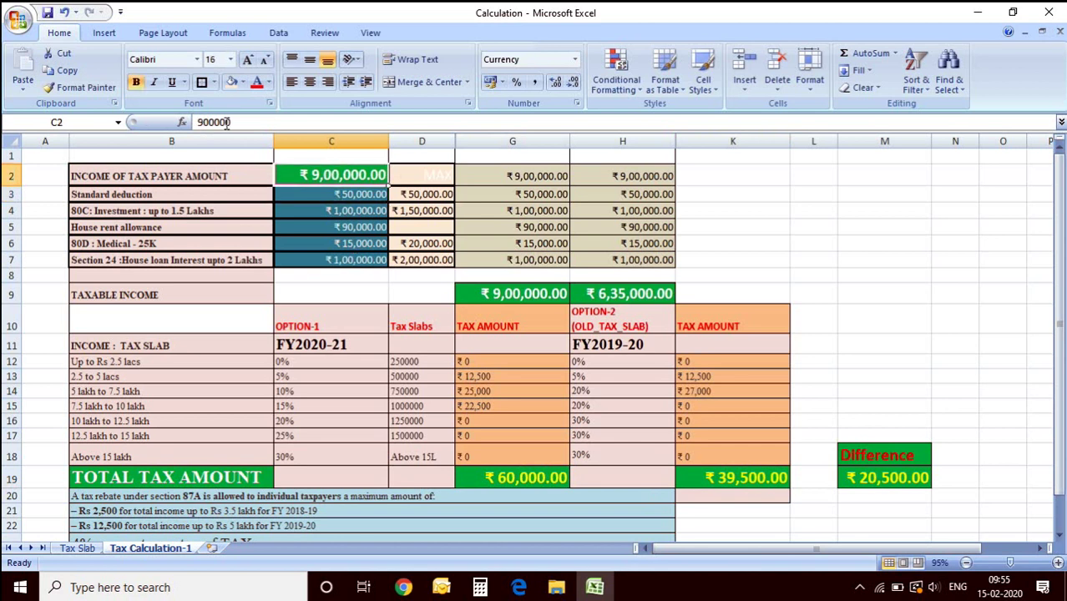
double_click(204, 122)
text(1000000)
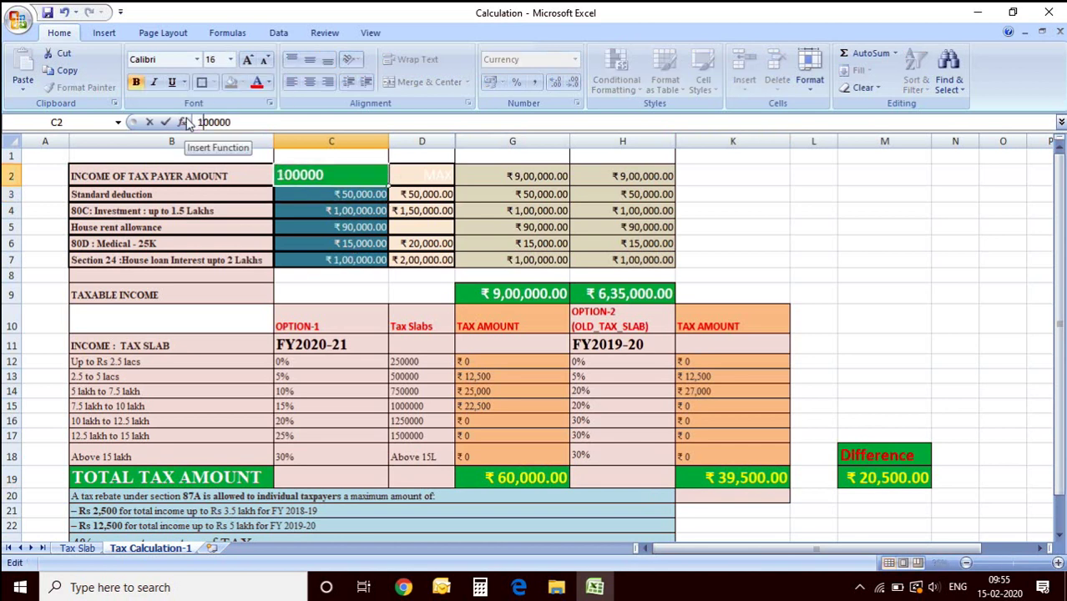
key(Return)
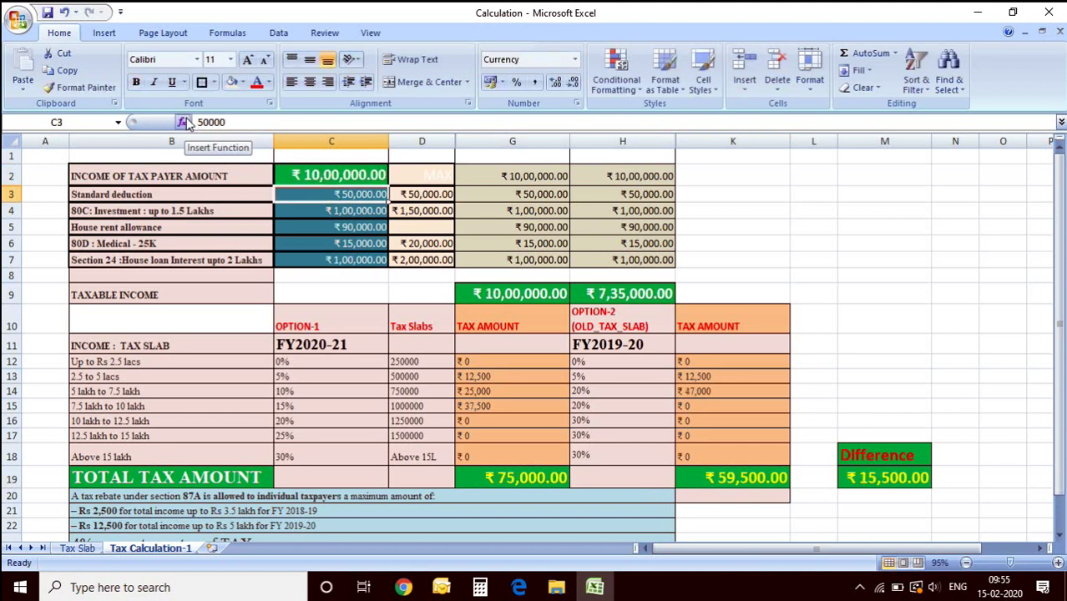
- Set the taxpayer's income in C2 to 1100000 and compare the new-slab total in G19 with the old-slab total in K19
click(339, 177)
drag(204, 118, 193, 125)
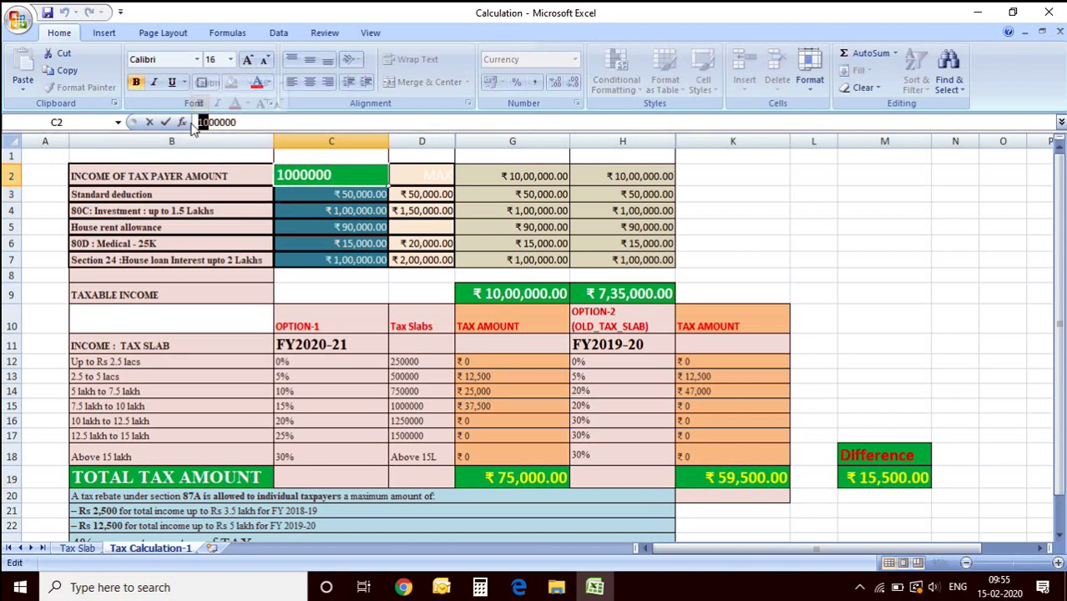
text(11)
key(Return)
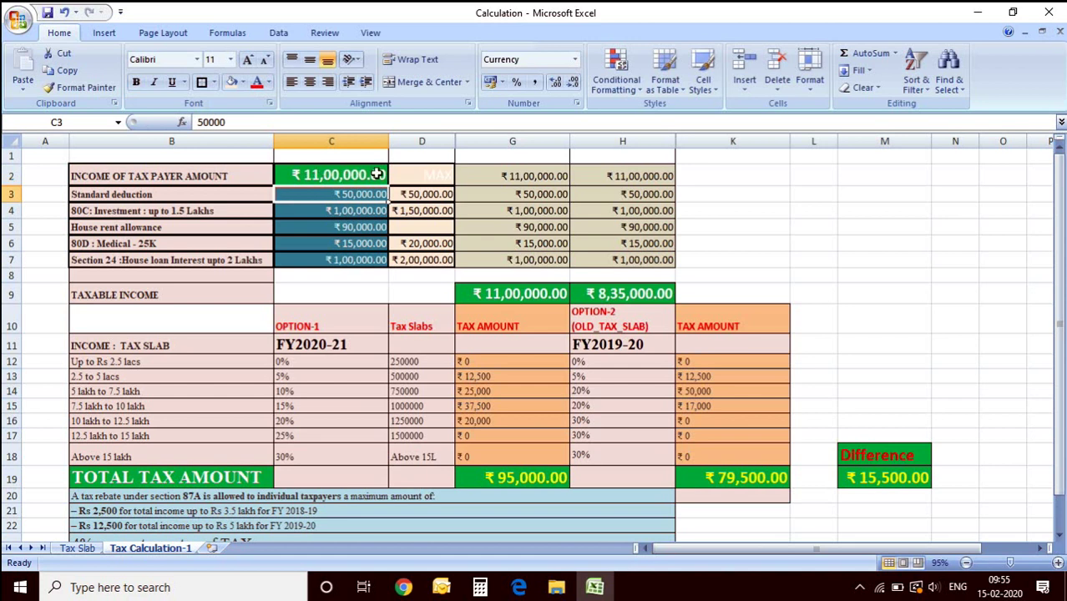
click(544, 477)
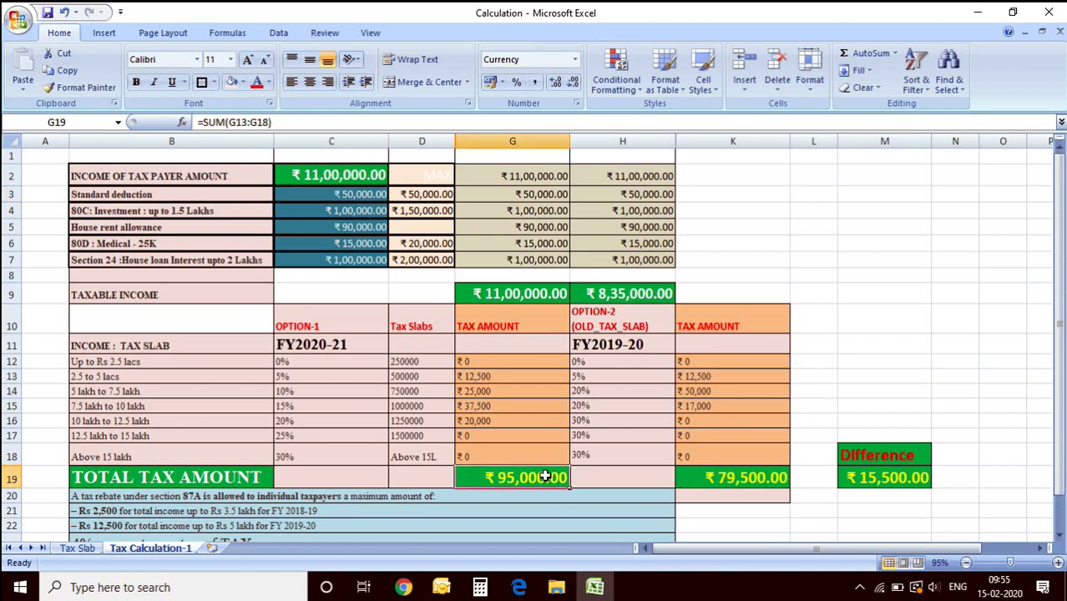
click(746, 480)
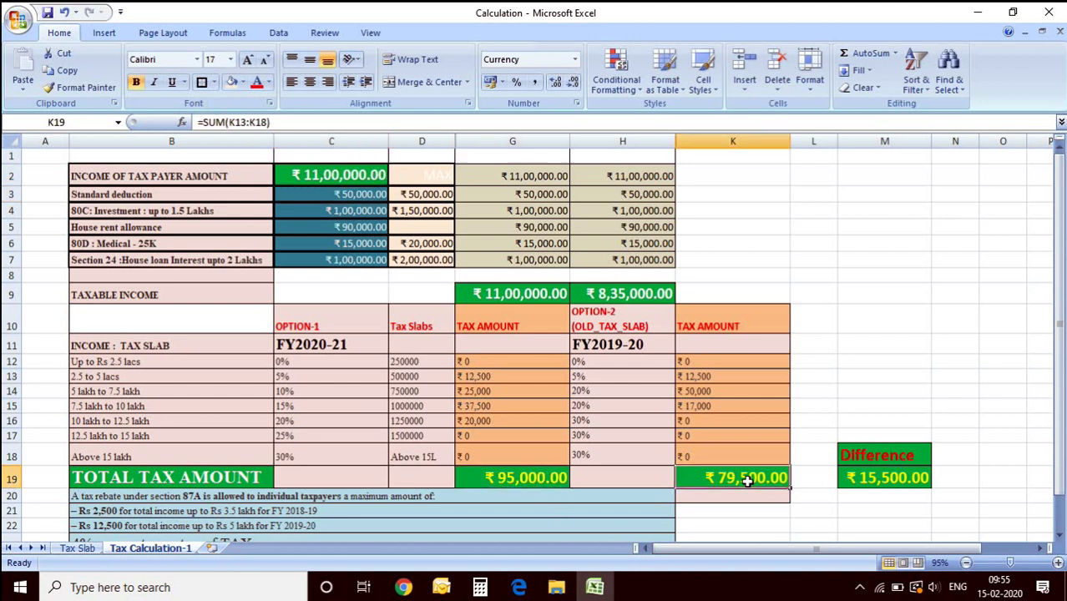
- Set the taxpayer's income in C2 to 1400000 and compare the total tax amounts in G19 and K19
click(290, 177)
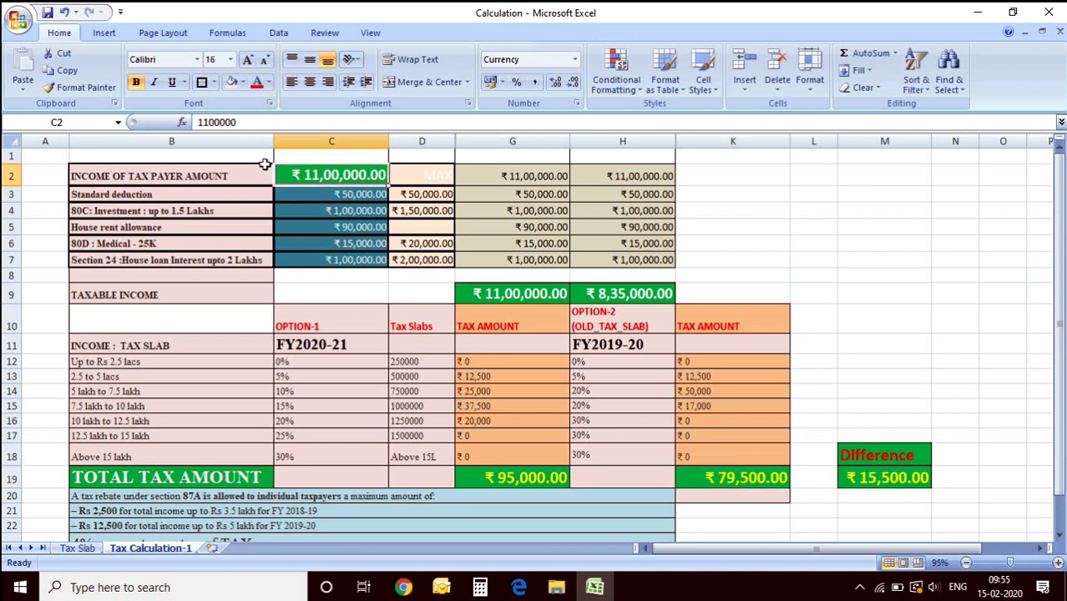
click(202, 122)
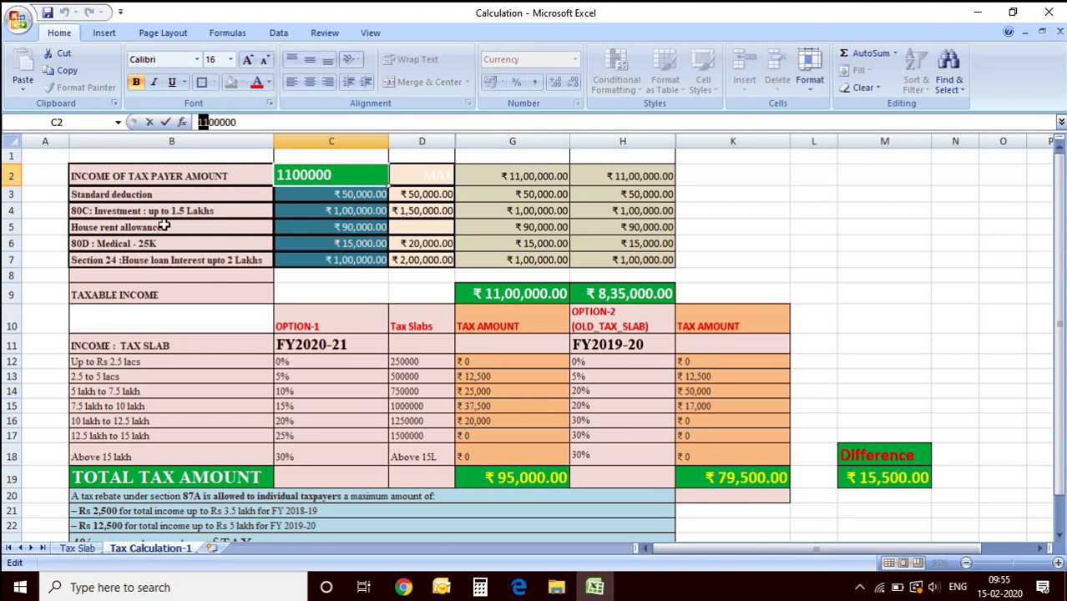
key(BackSpace)
text(4)
key(Return)
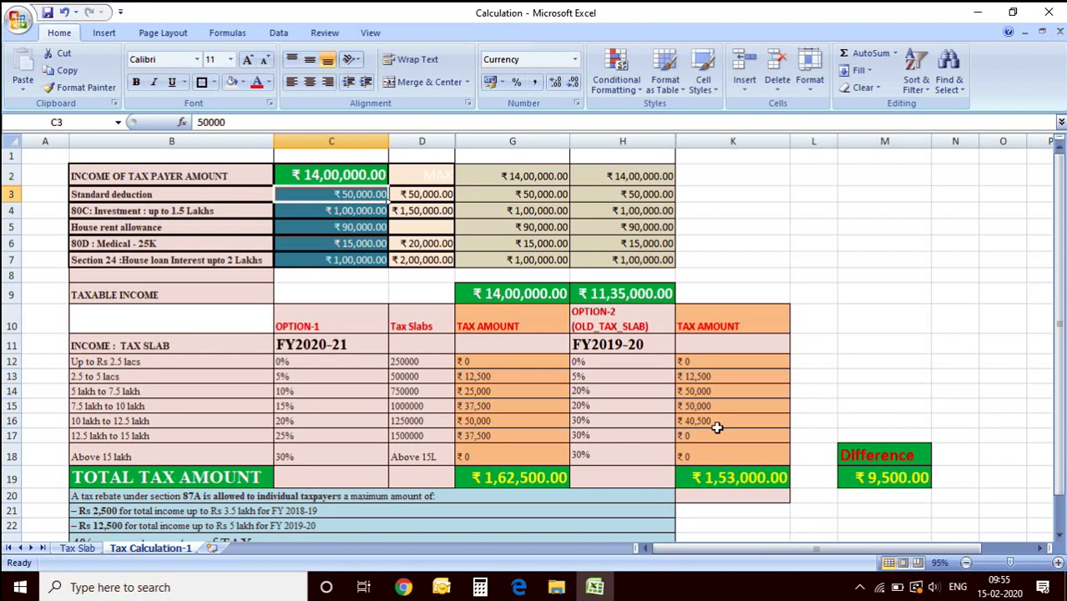
click(562, 482)
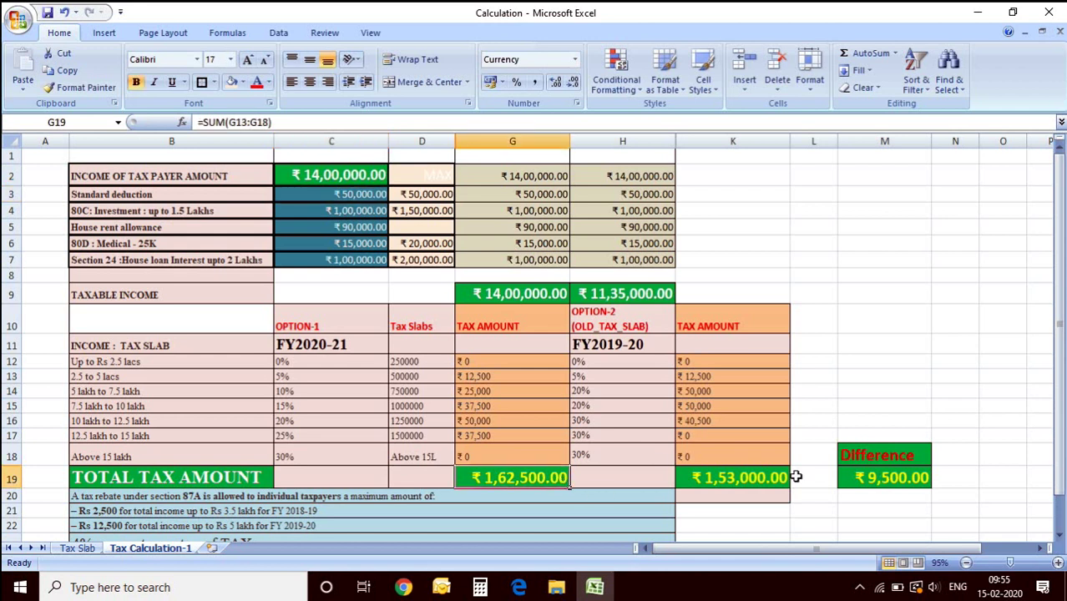
click(744, 481)
- Set the taxpayer's income in C2 to 1500000 and compare the total tax under both slabs in G19 and K19
click(357, 170)
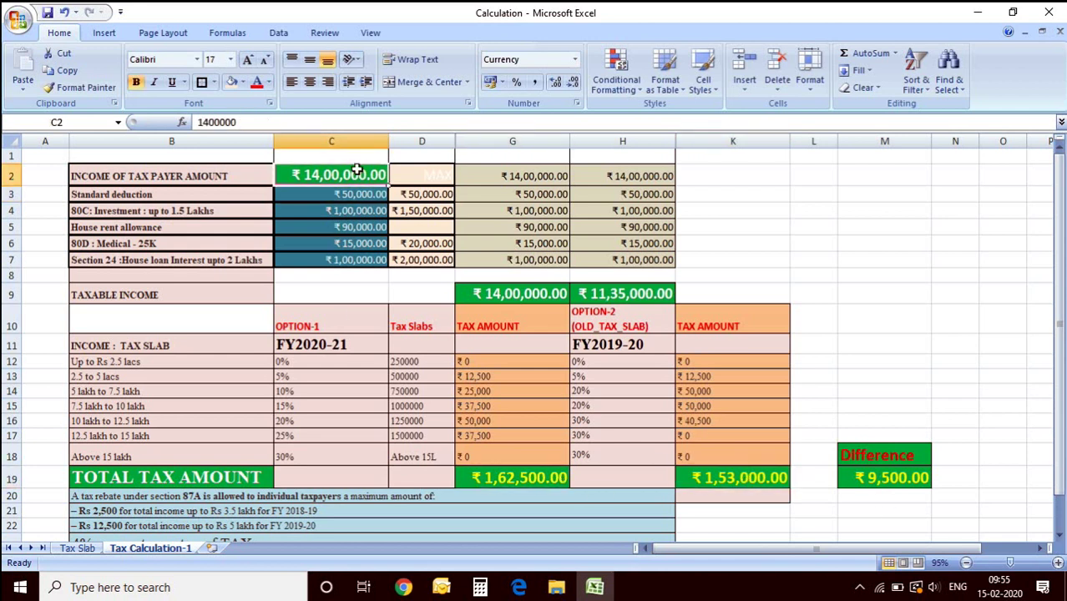
click(208, 122)
key(BackSpace)
text(5)
key(Return)
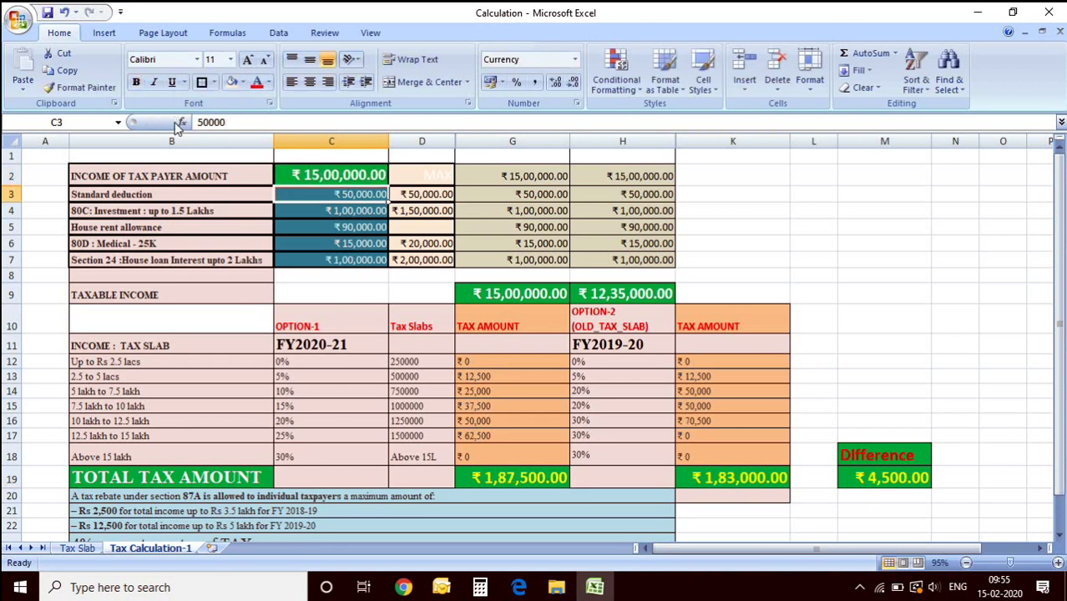
click(544, 477)
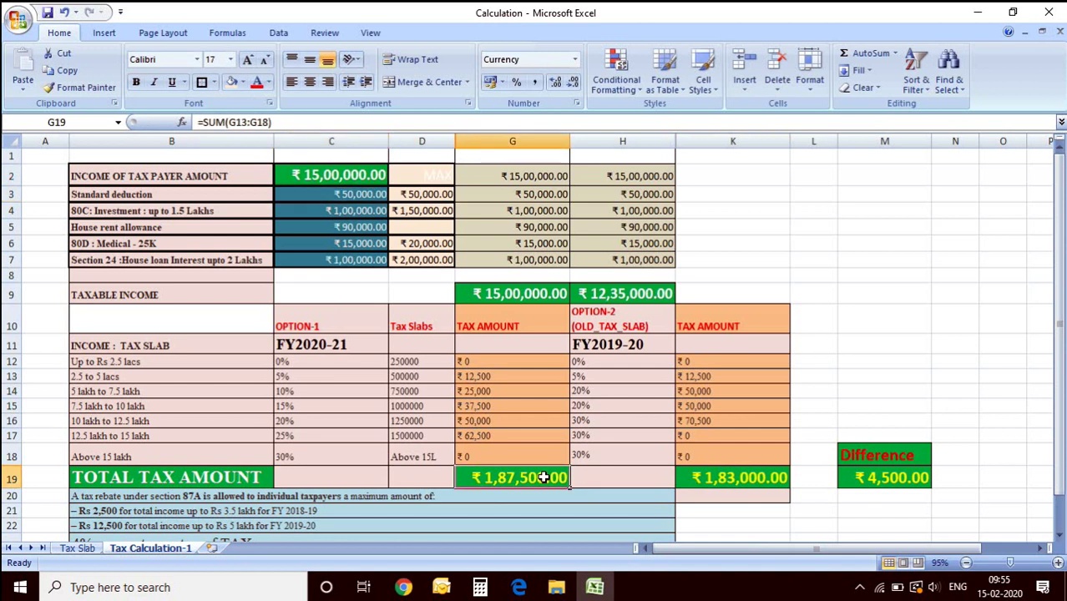
click(716, 483)
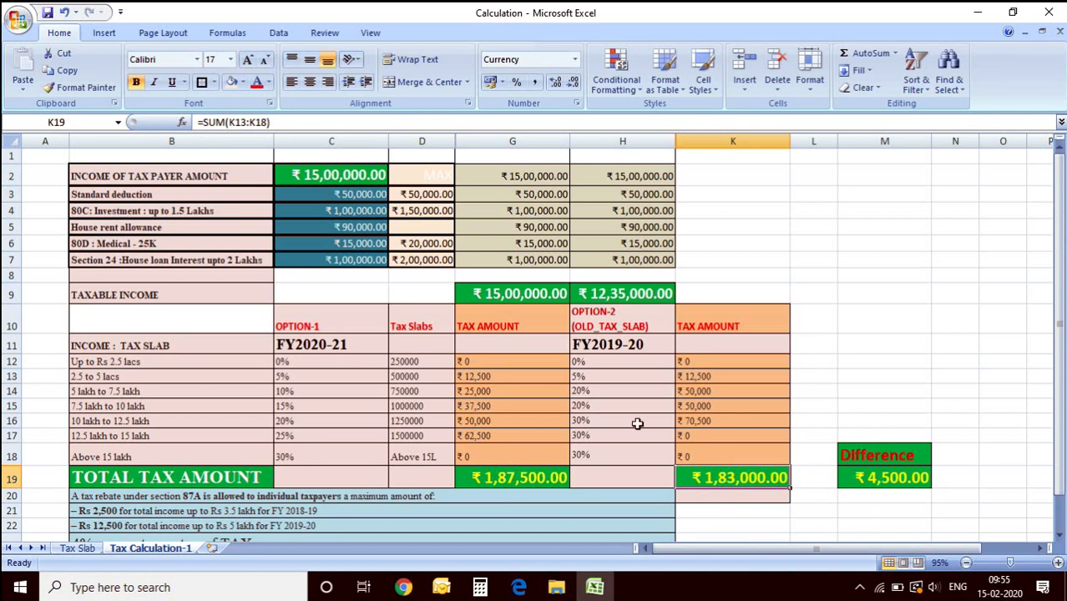
- Set the taxpayer's income in C2 to 1600000 and check the difference in M19
click(313, 170)
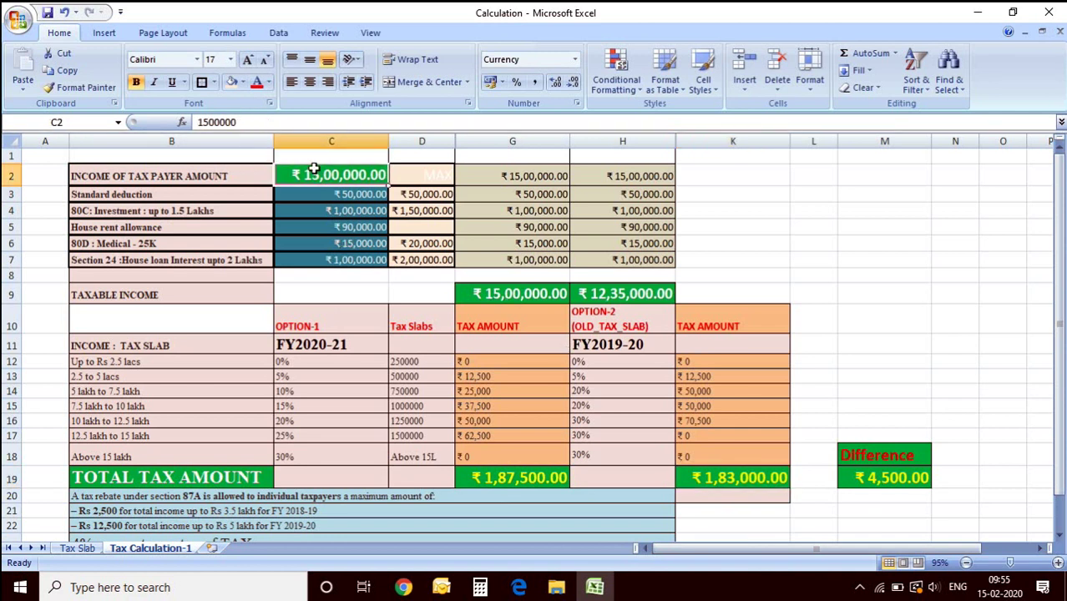
click(208, 122)
key(BackSpace)
text(6)
key(Return)
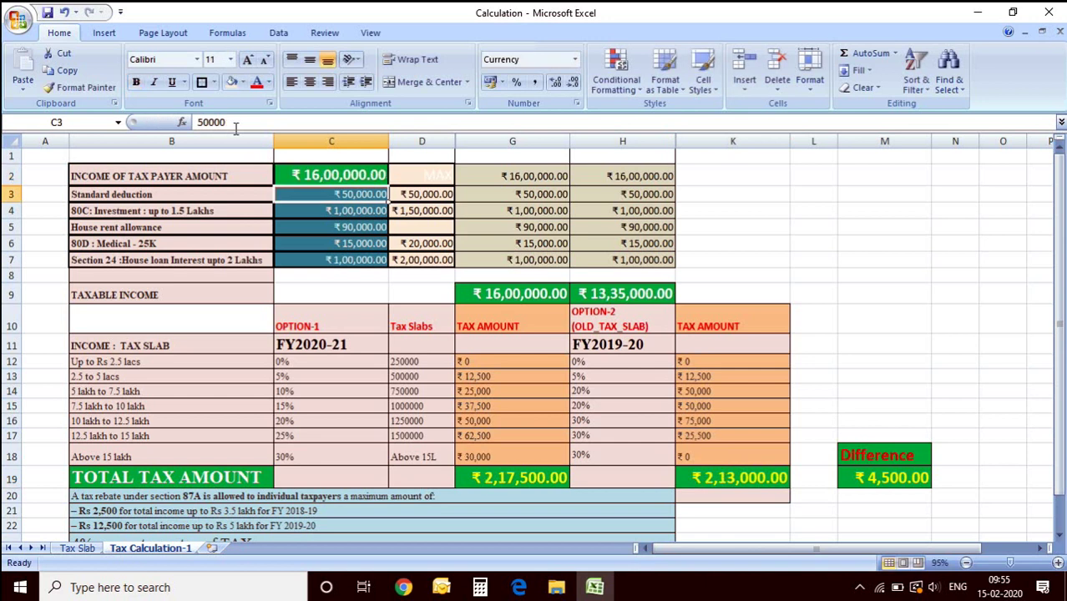
click(885, 481)
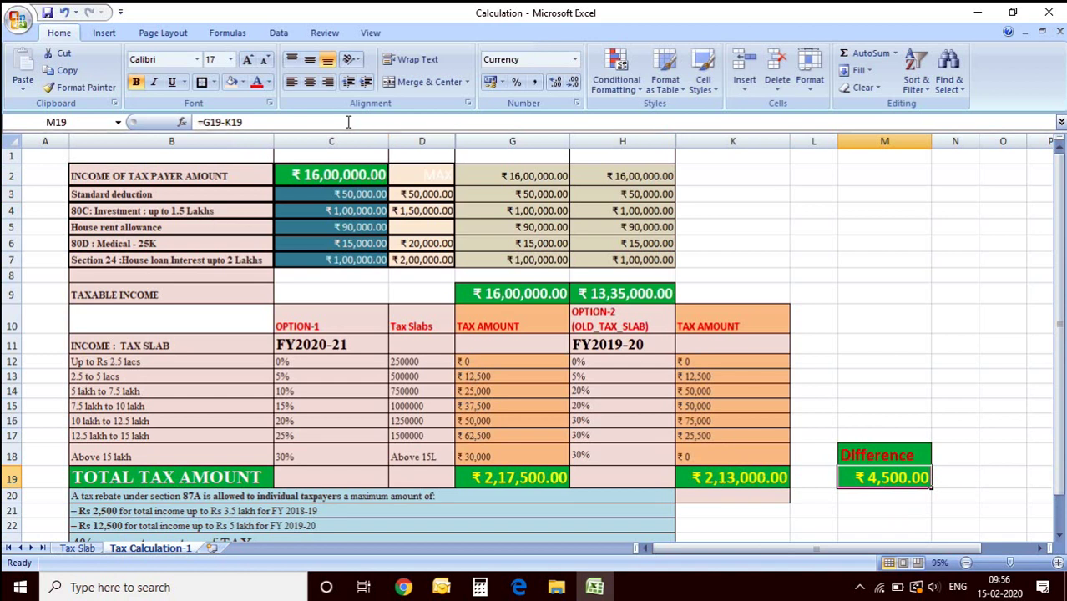
- Set the taxpayer's income in C2 to 2000000 and check the new-slab total in G19
click(322, 177)
drag(209, 122, 197, 122)
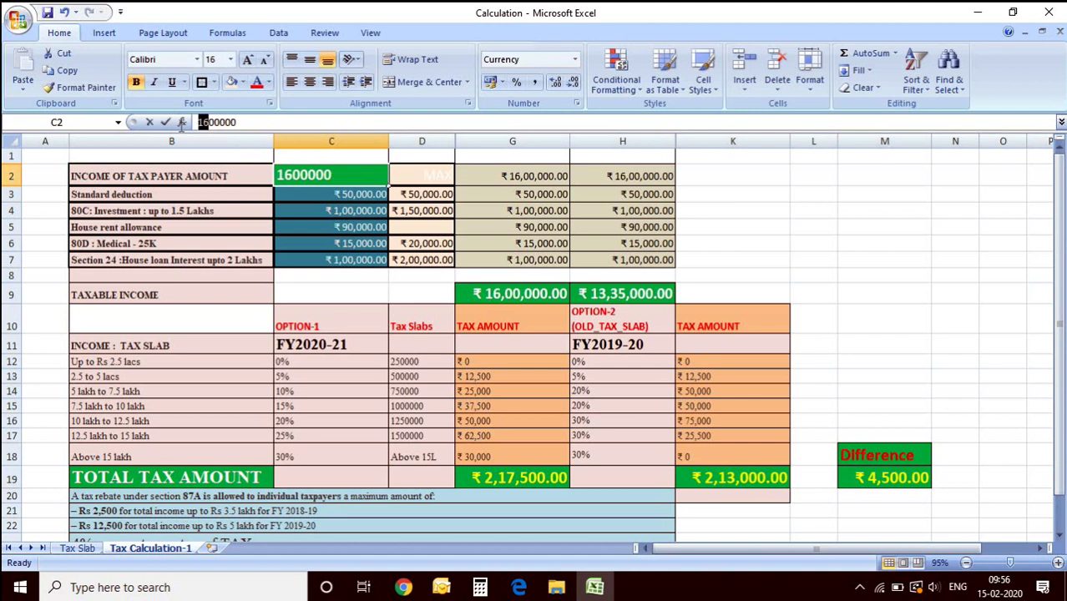
text(20)
key(Return)
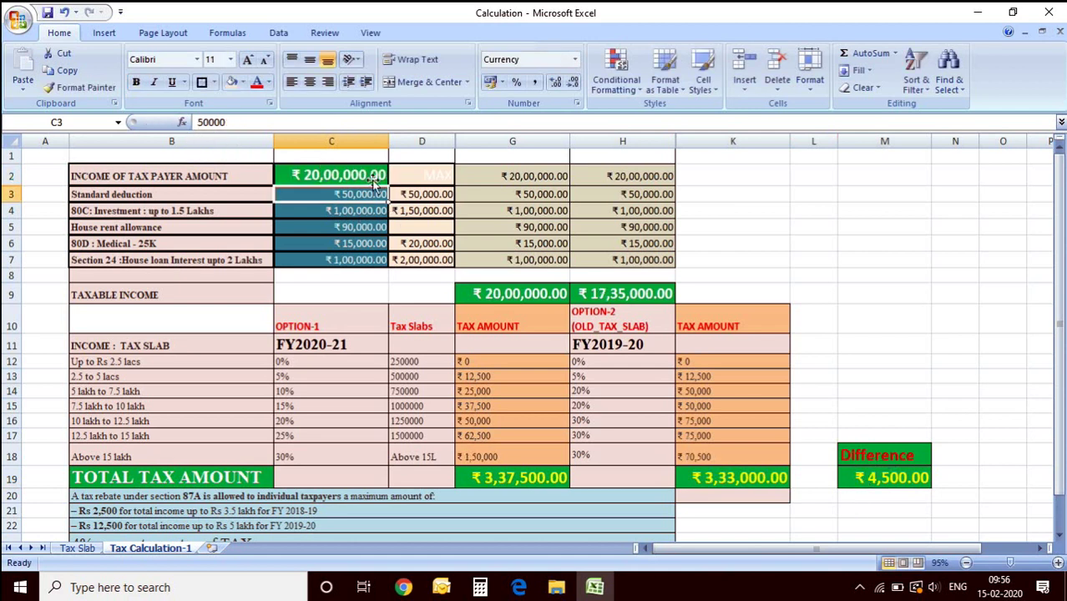
click(357, 173)
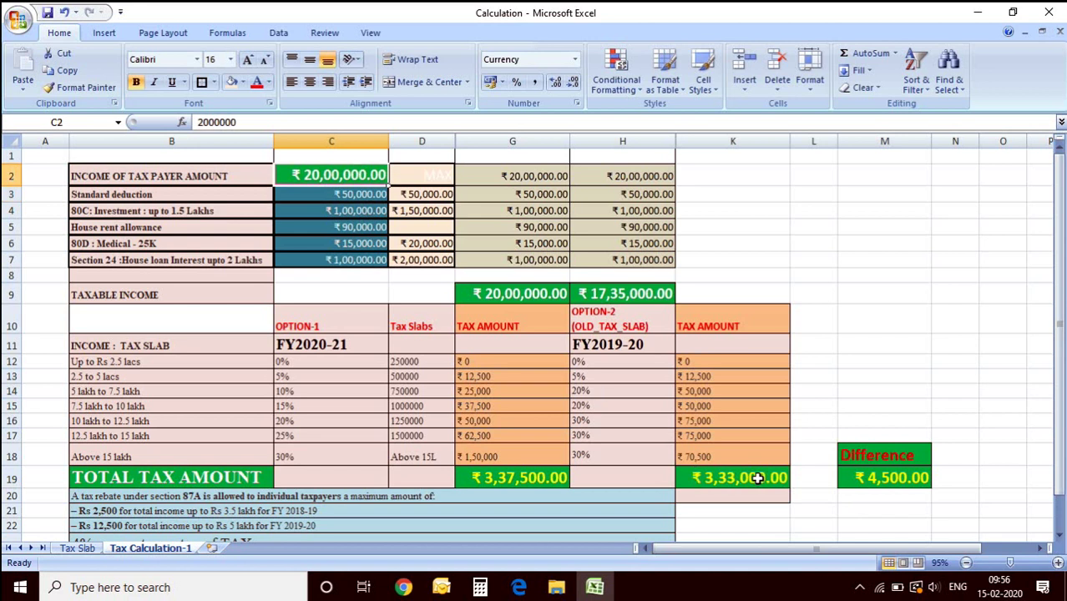
click(514, 473)
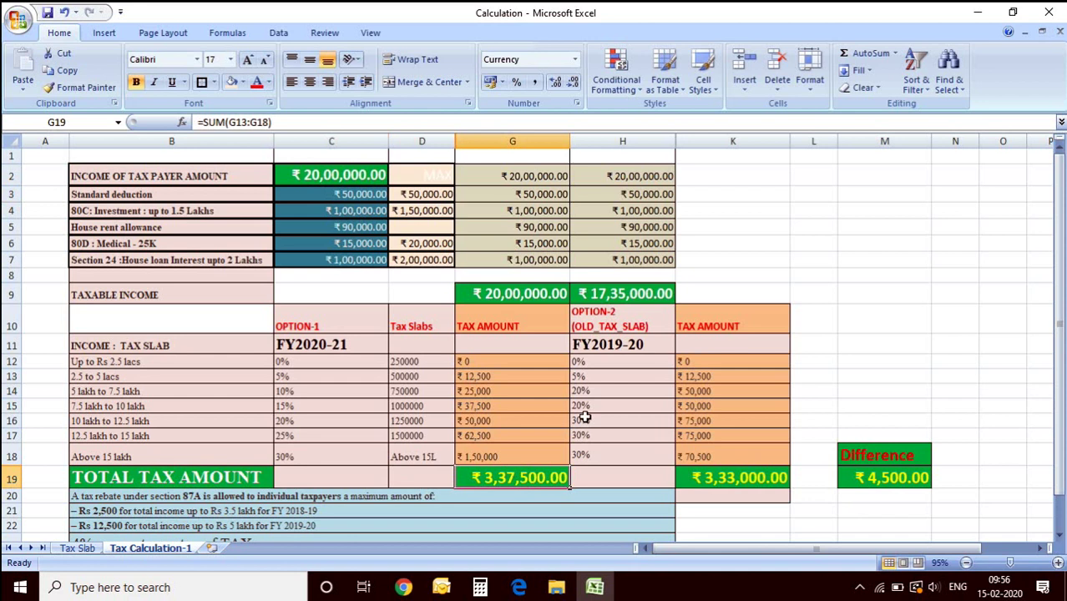
- Examine the cess note in B23 beneath the tax calculation table
drag(1060, 386, 1059, 399)
click(105, 503)
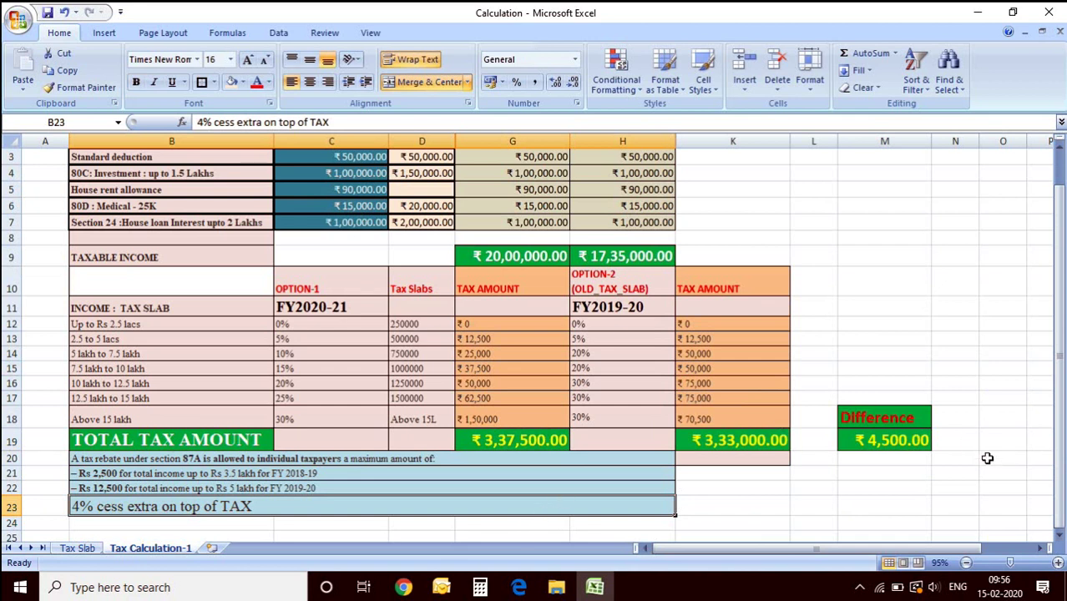
drag(1059, 466, 1058, 457)
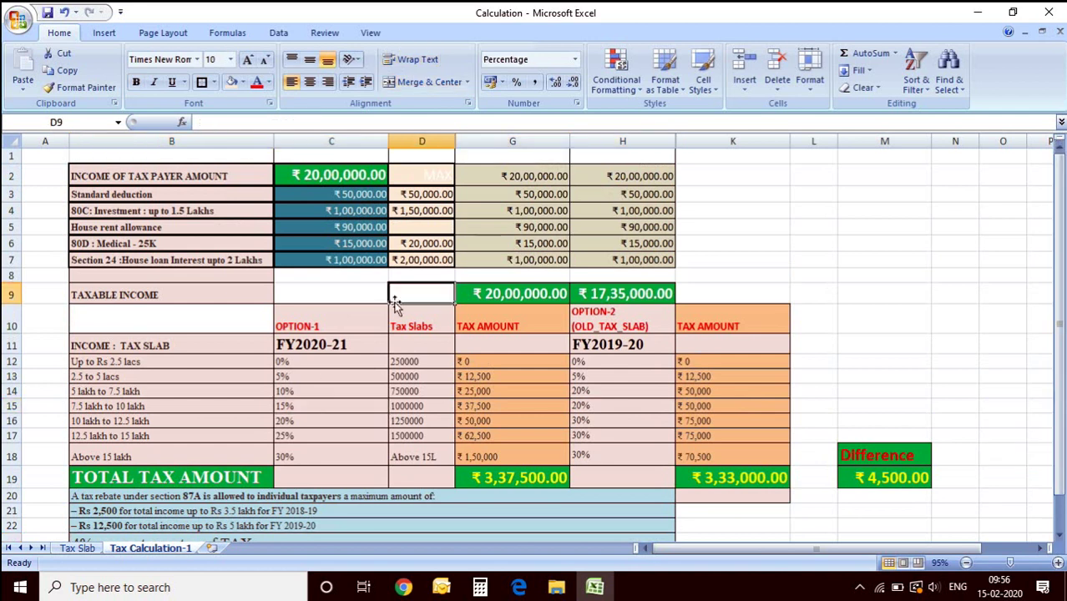
- Review the deductions in rows 3 to 7 against the FY2020-21 and FY2019-20 slab columns and their total tax amounts
click(625, 211)
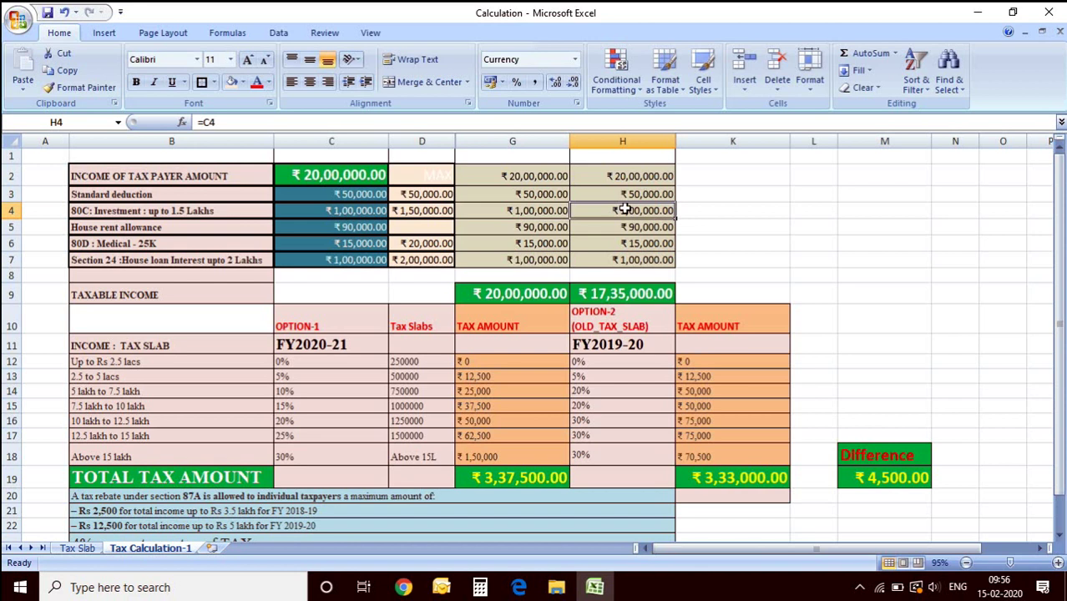
click(324, 174)
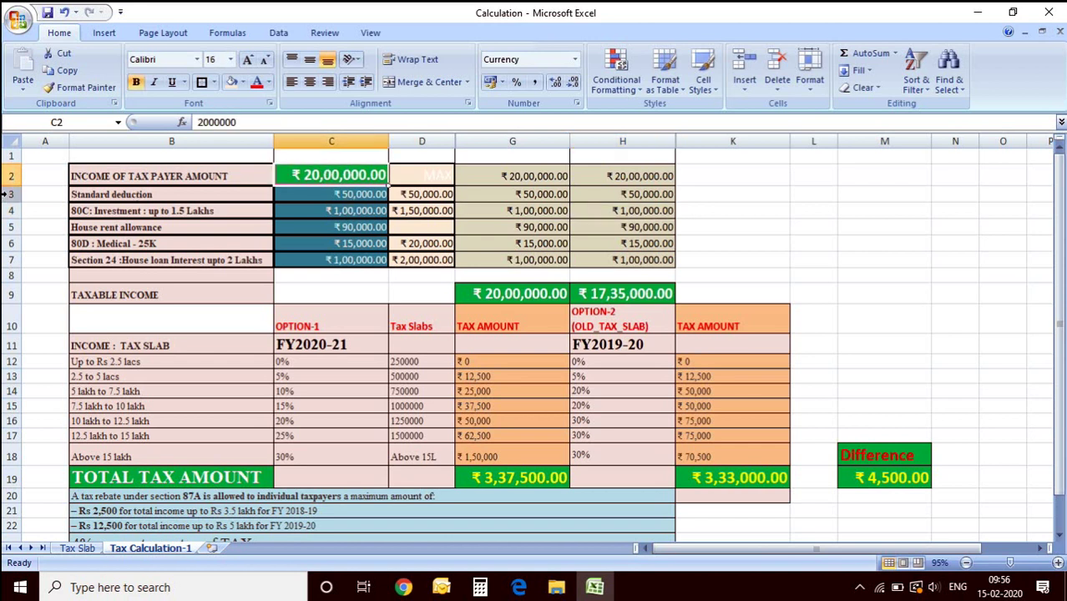
drag(11, 194, 10, 259)
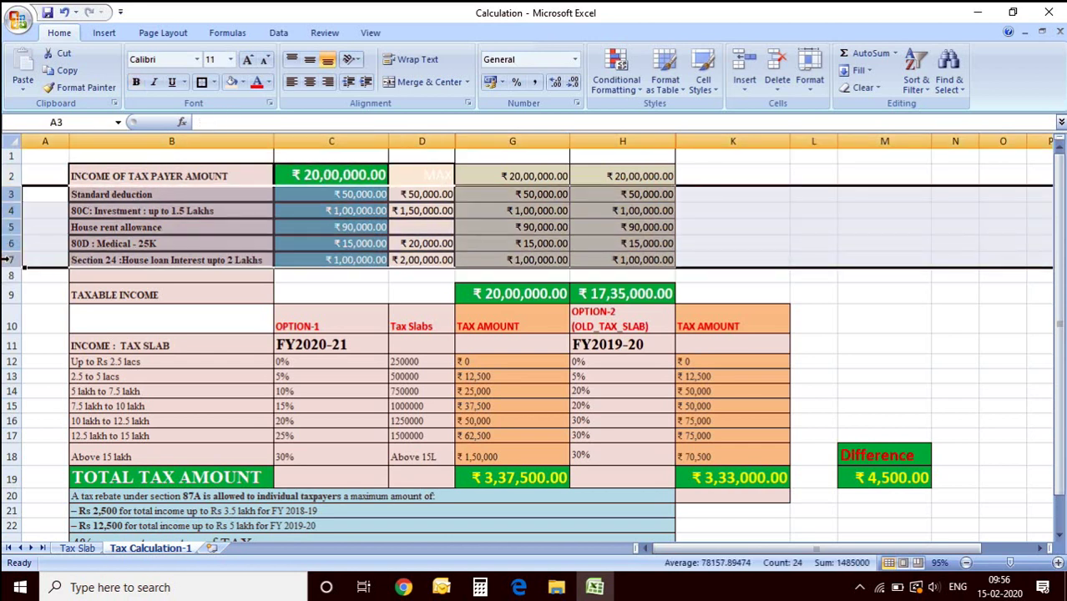
click(740, 472)
click(526, 478)
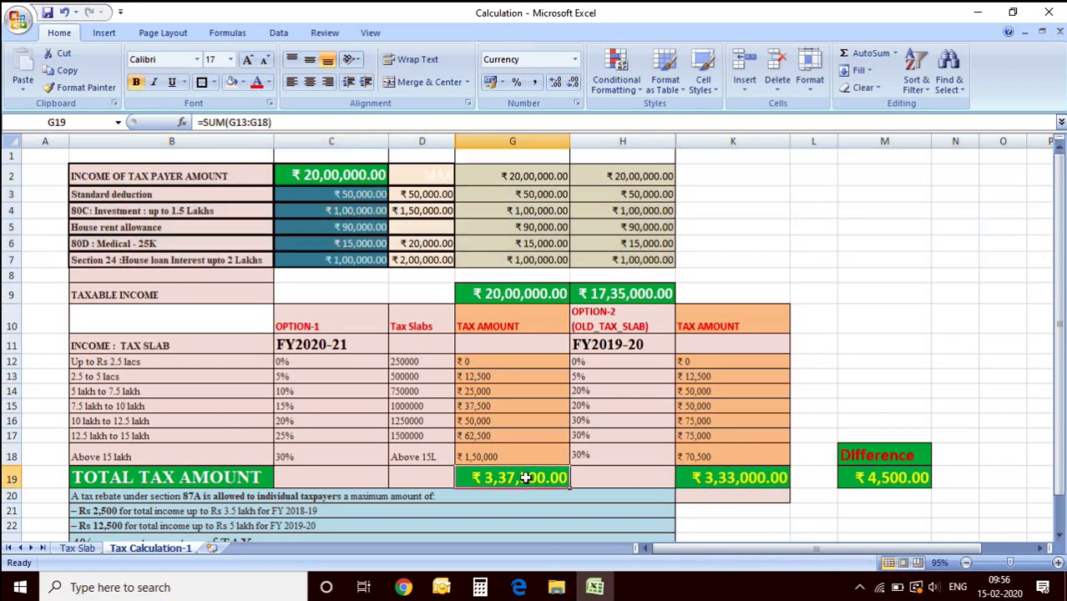
click(623, 347)
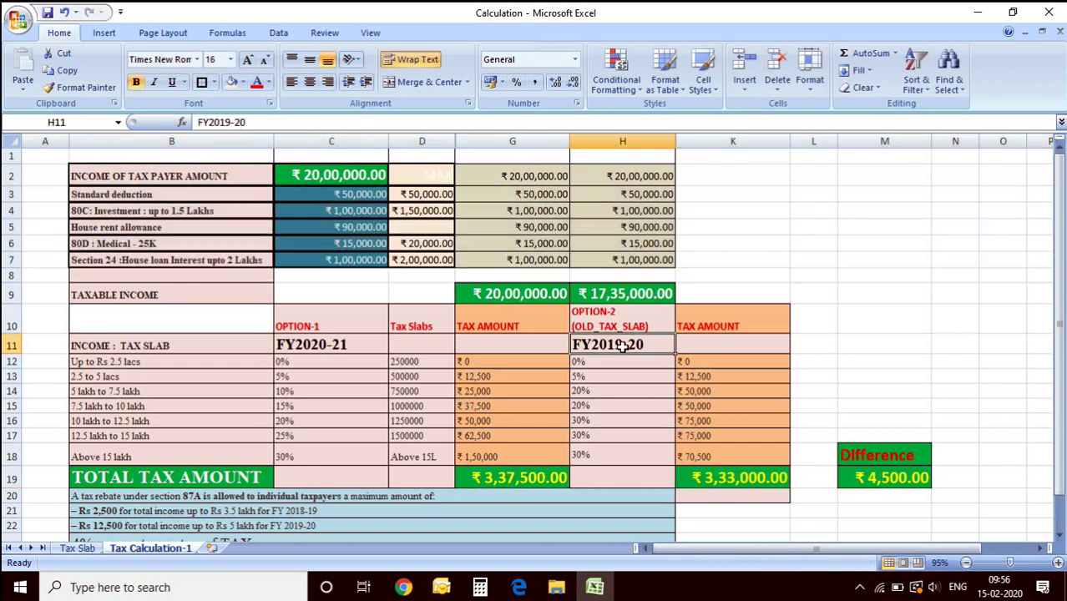
click(353, 342)
click(530, 362)
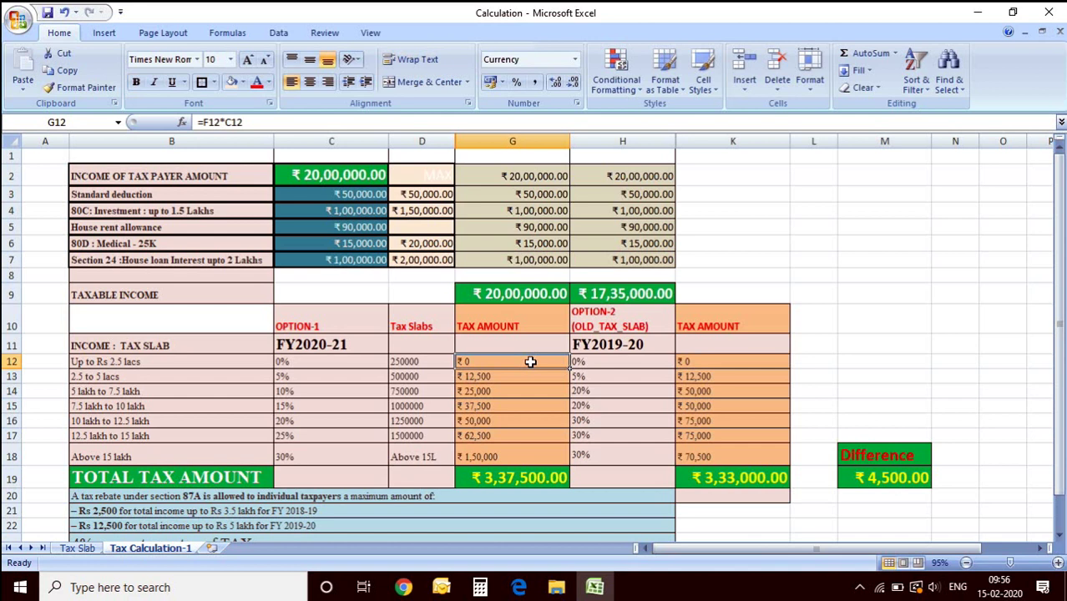
click(630, 258)
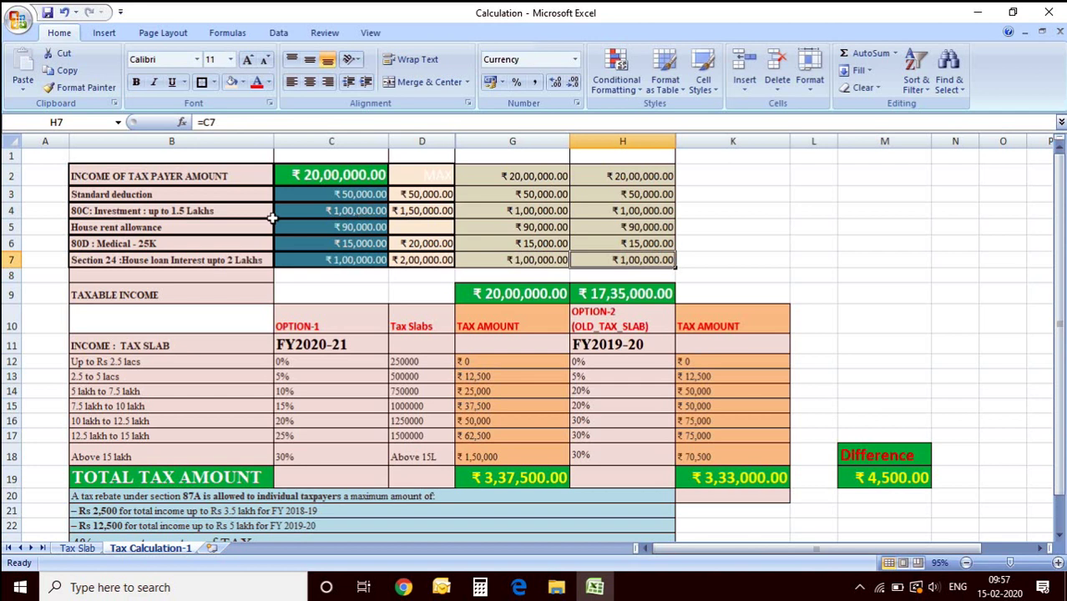
click(146, 264)
click(428, 449)
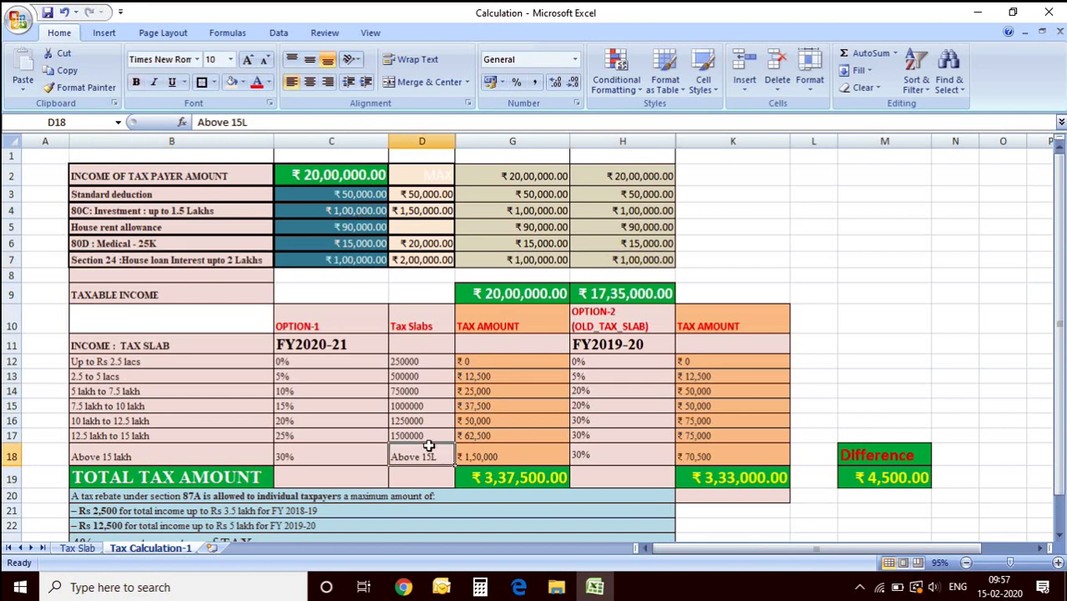